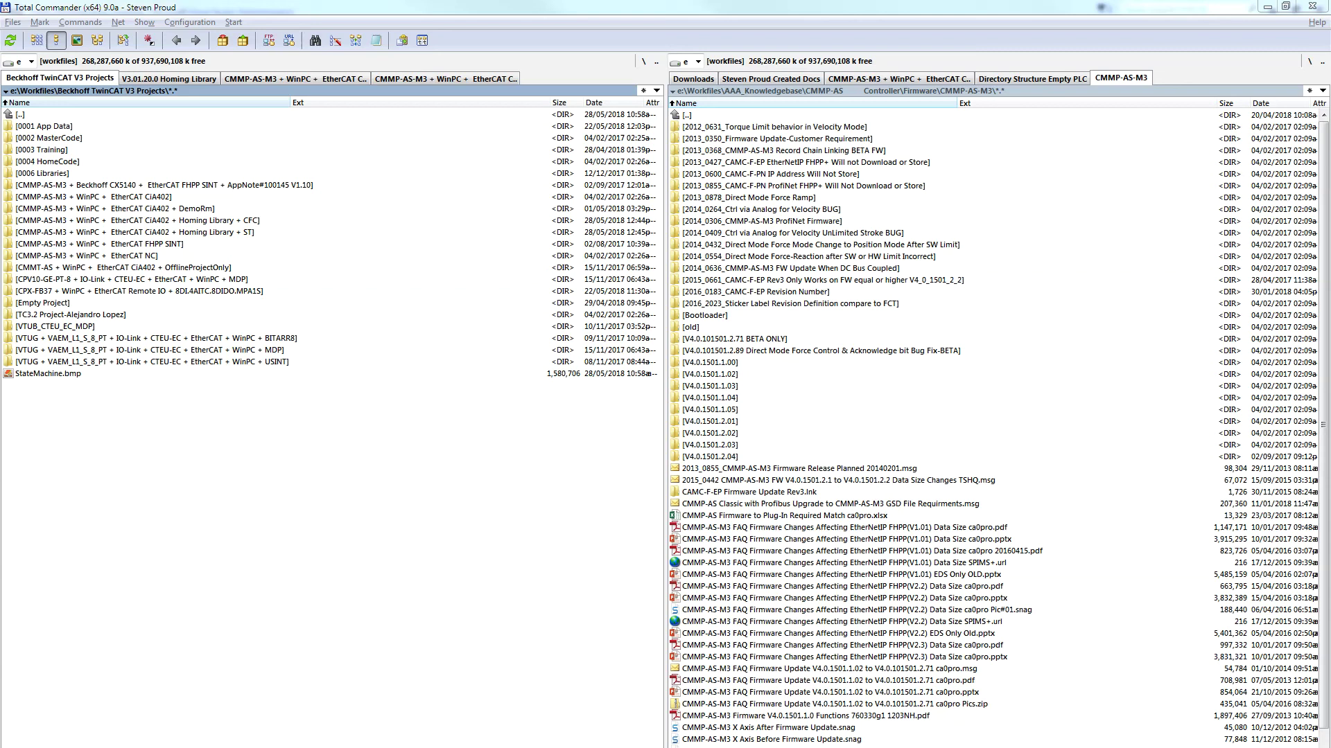
- Open the V3.01.20.0 Homing Library release info PDF in Acrobat
click(416, 600)
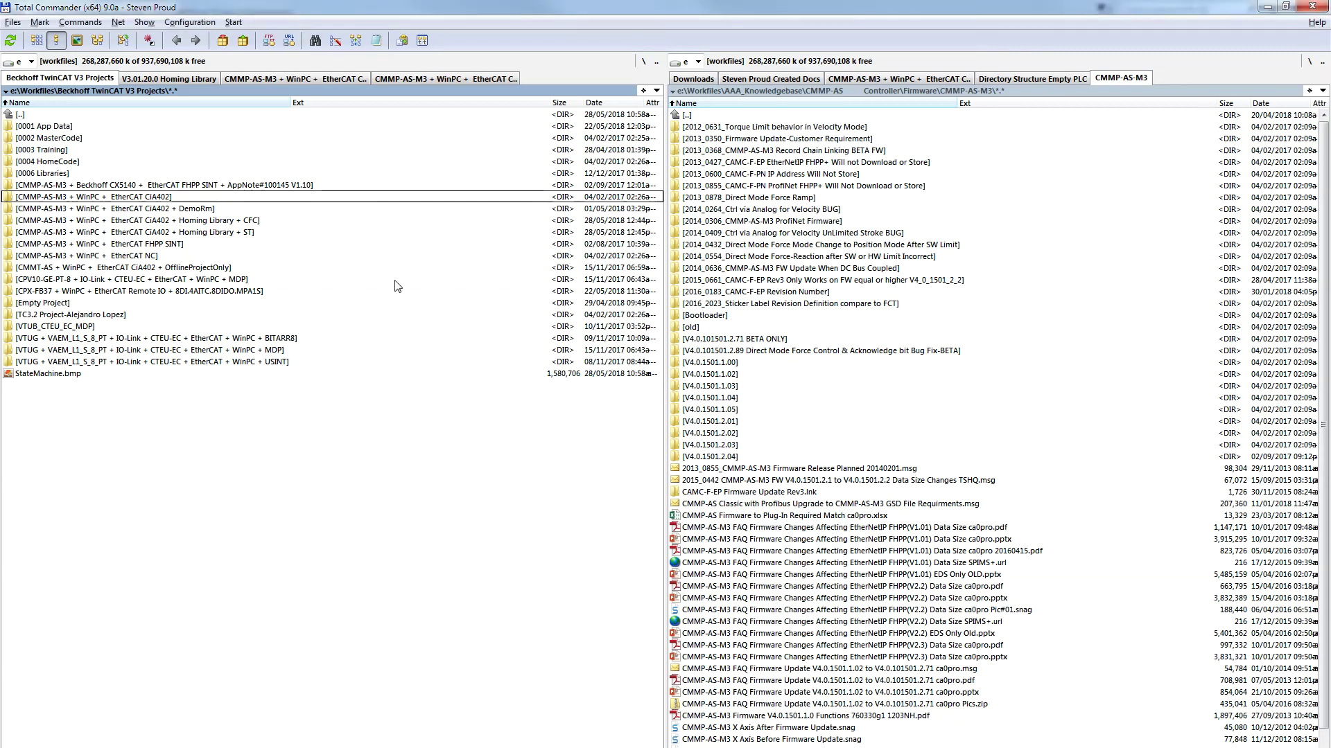
click(208, 79)
double_click(77, 175)
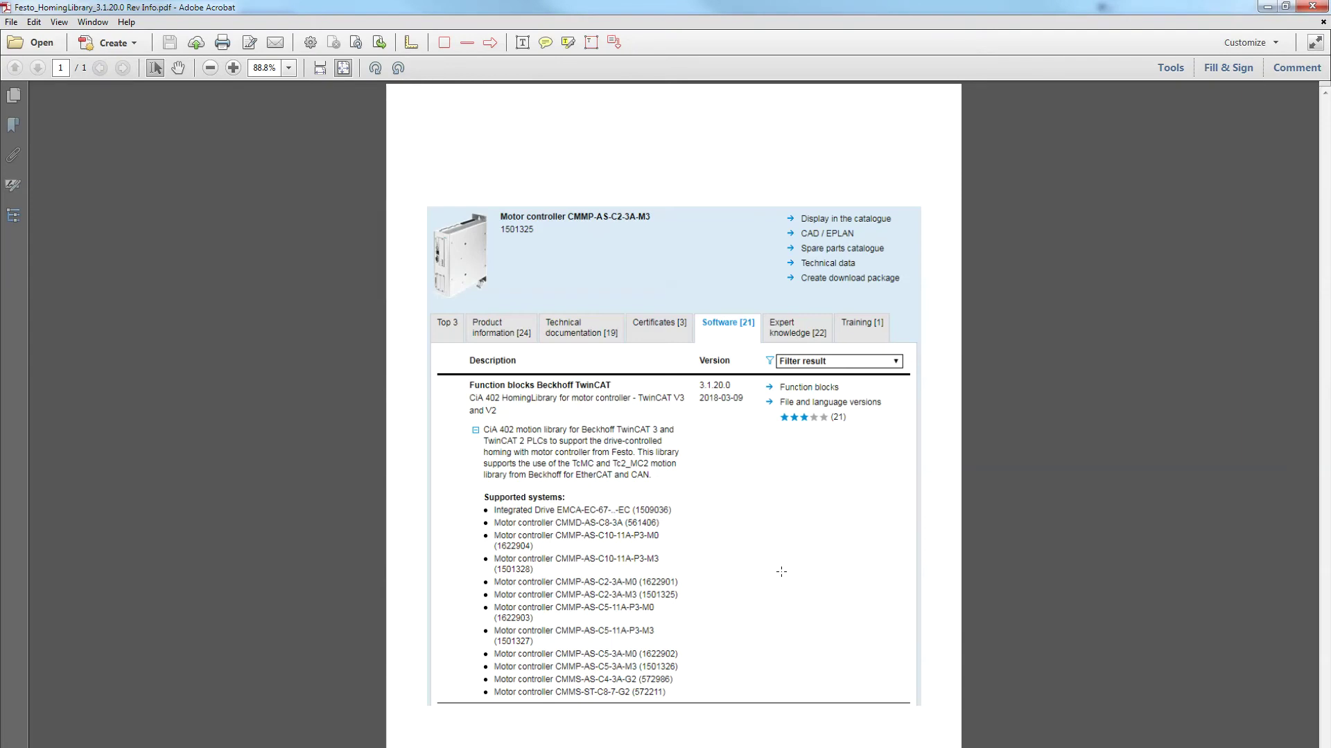
scroll(863, 559, up, 1)
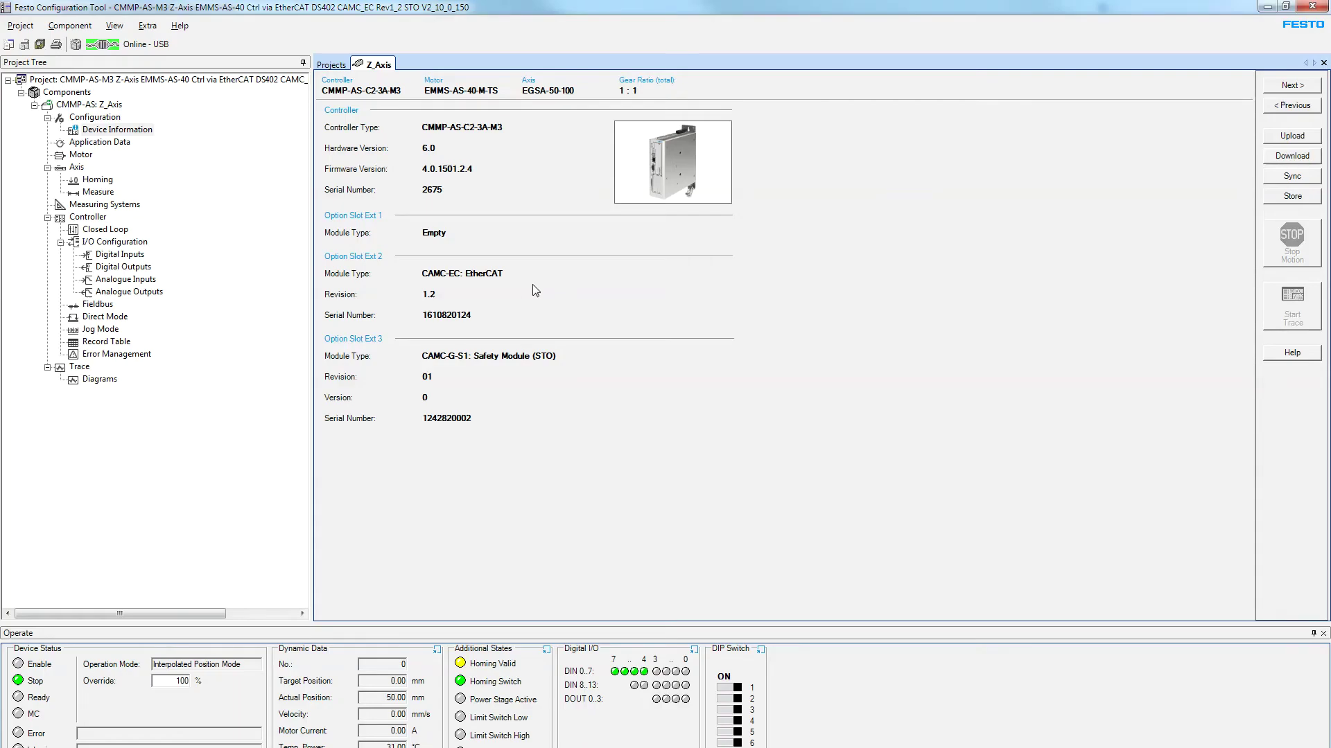
- View Z_Axis homing method 17 (limit switch negative), then return to Total Commander
click(96, 180)
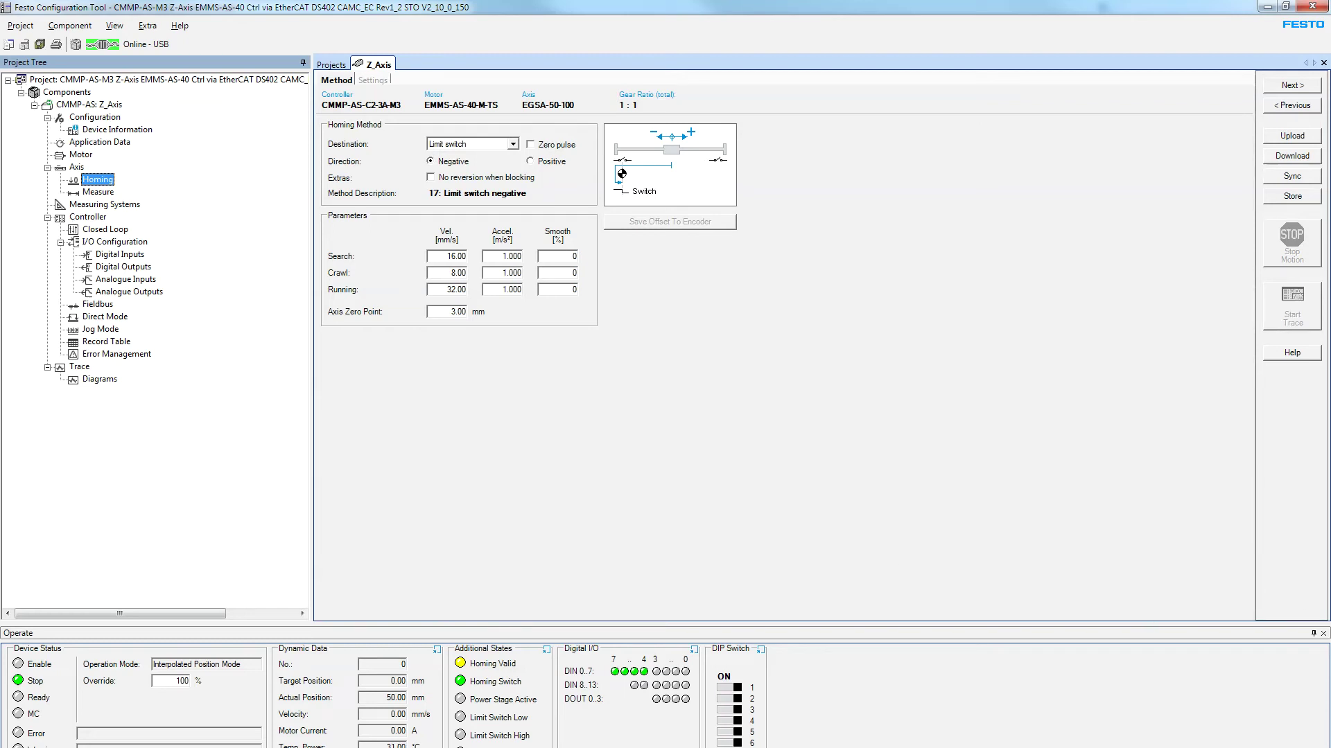
key(alt+Tab)
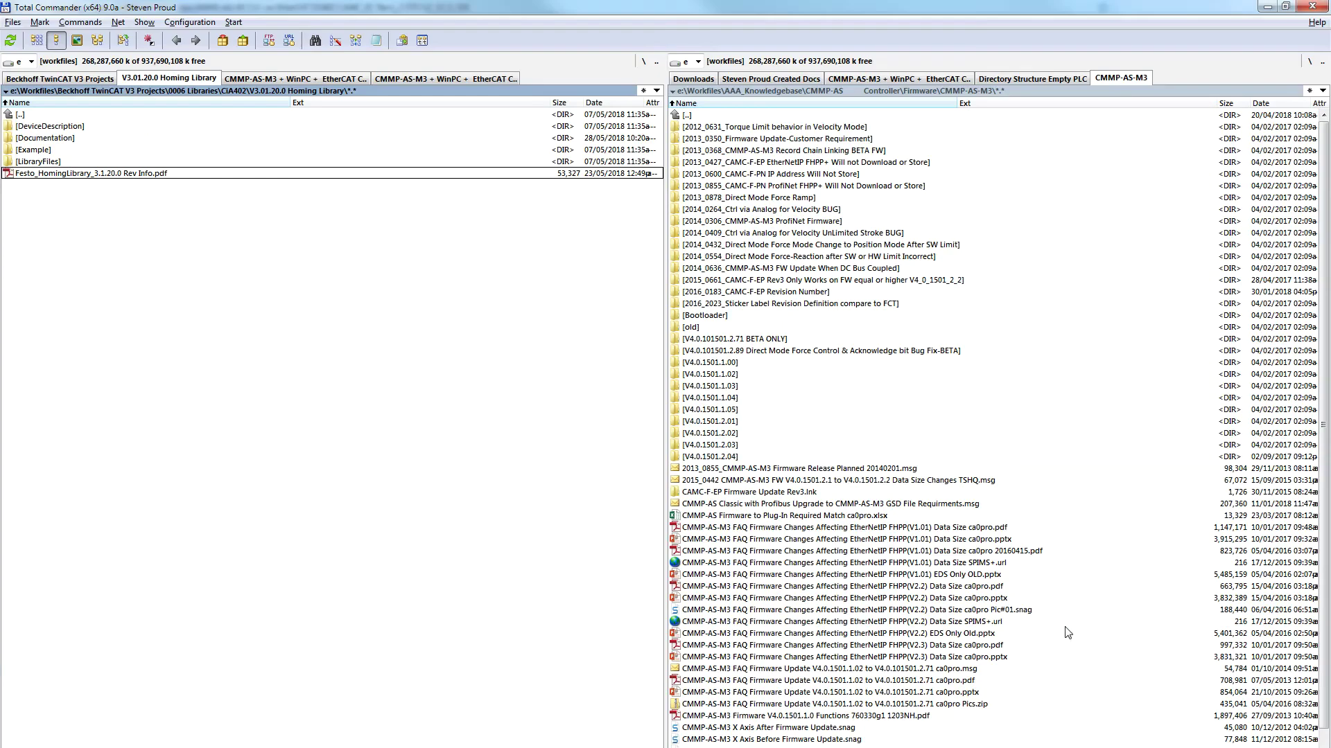
- Open Festo_HomingLibrary.pdf from the Documentation folder
double_click(53, 140)
double_click(98, 116)
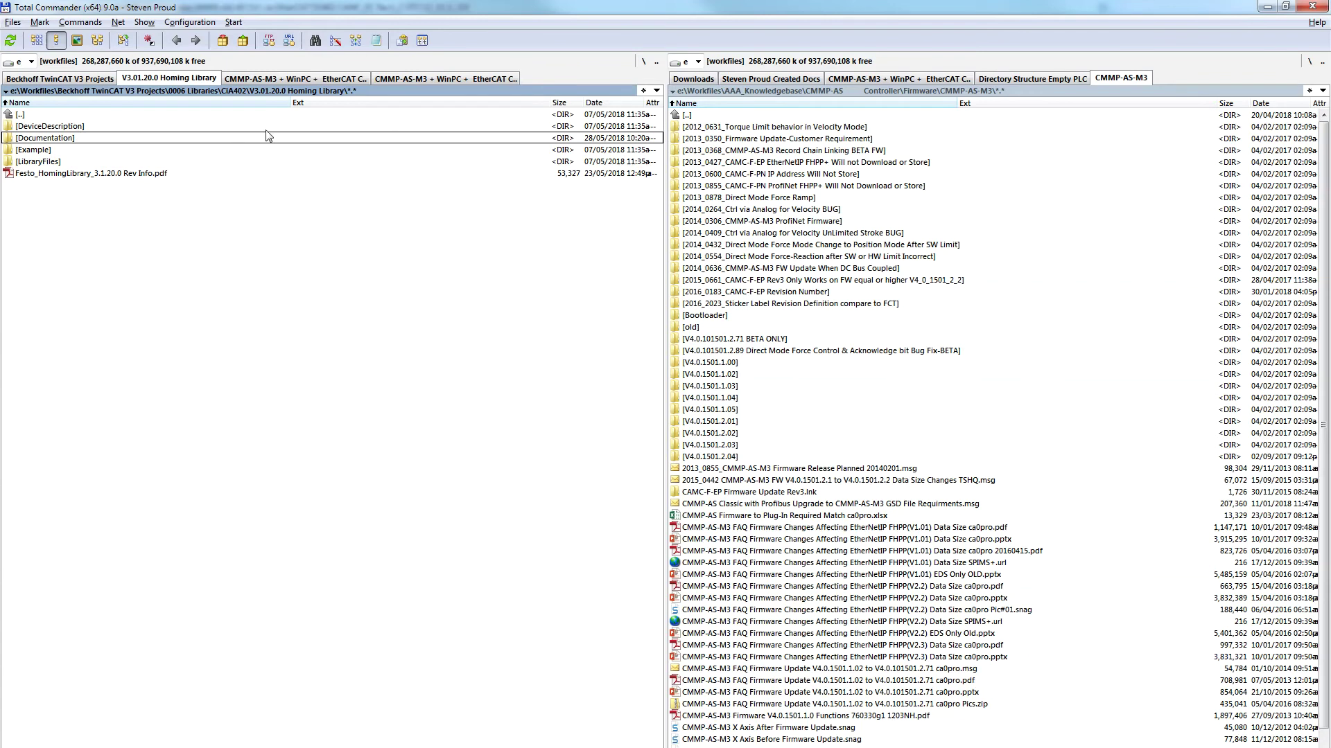
double_click(28, 141)
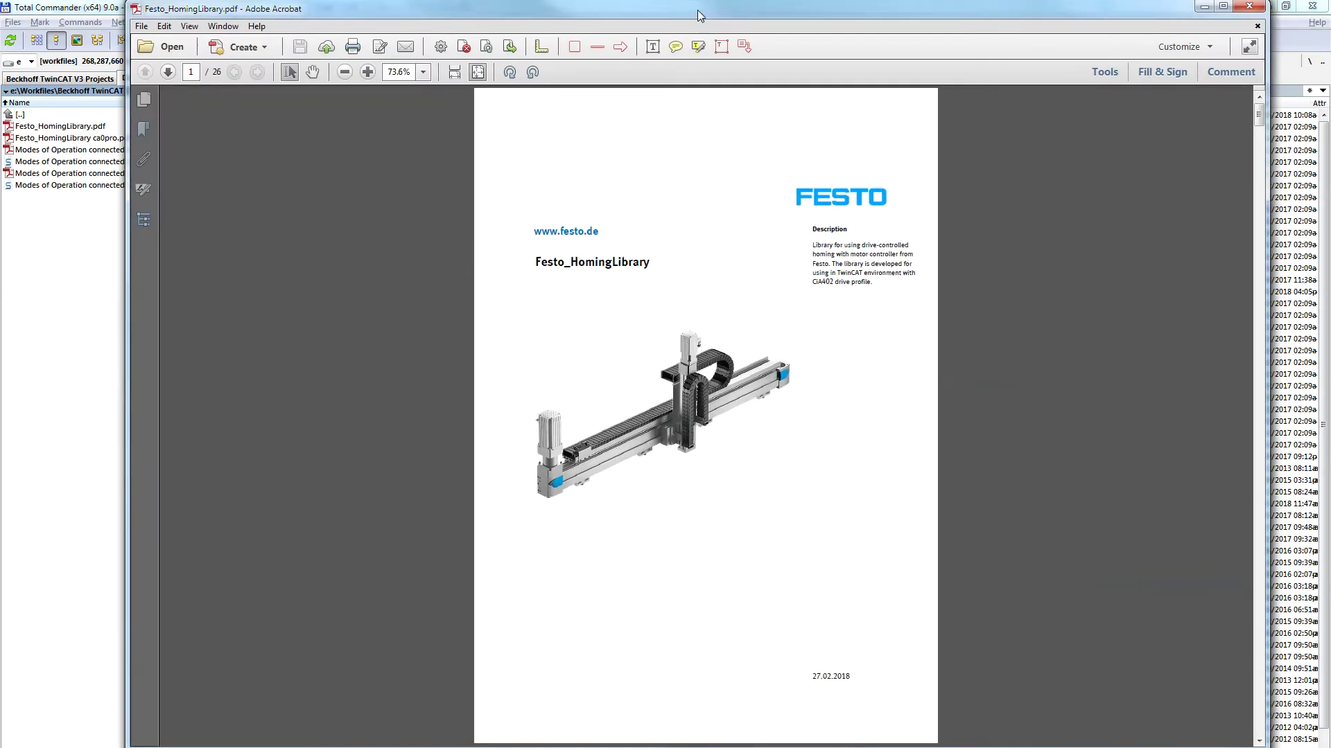
drag(697, 10, 522, 12)
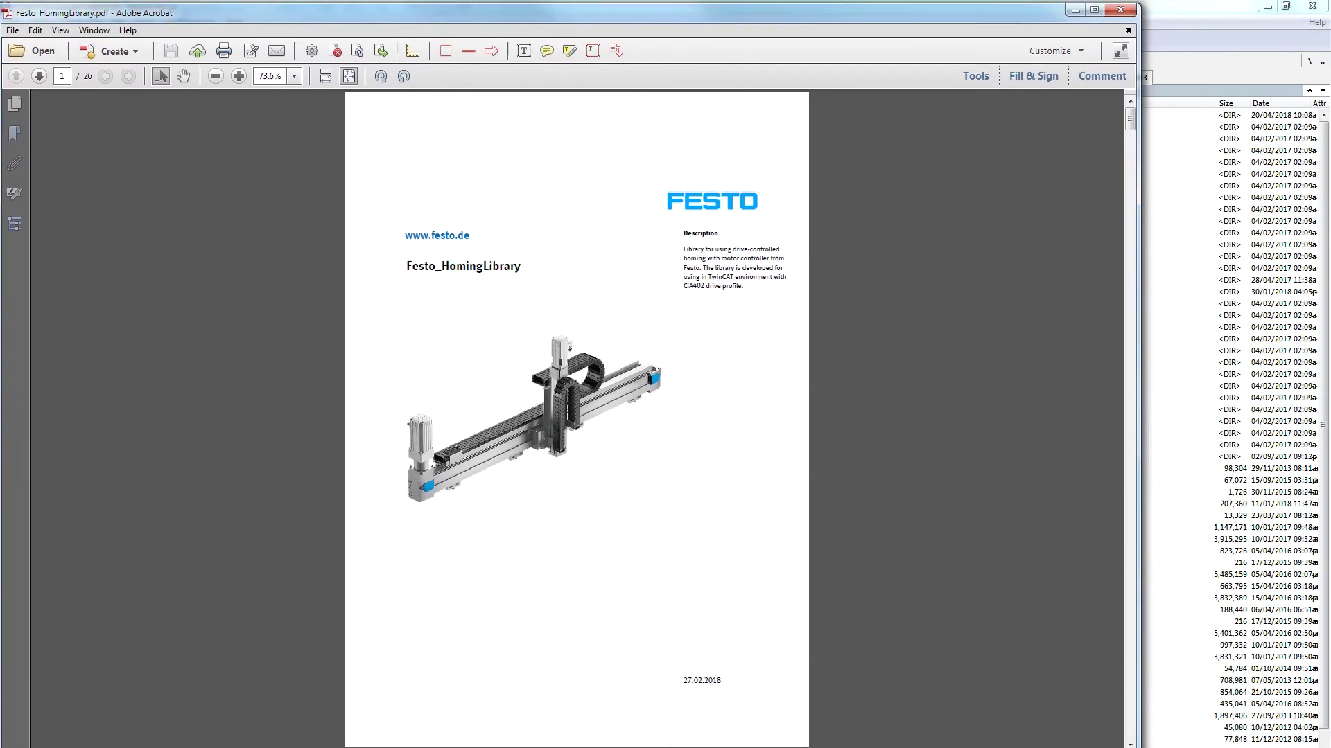
- Maximize the manual and scroll to page 20, CANopen drive configuration
key(alt+Tab)
key(alt+Tab)
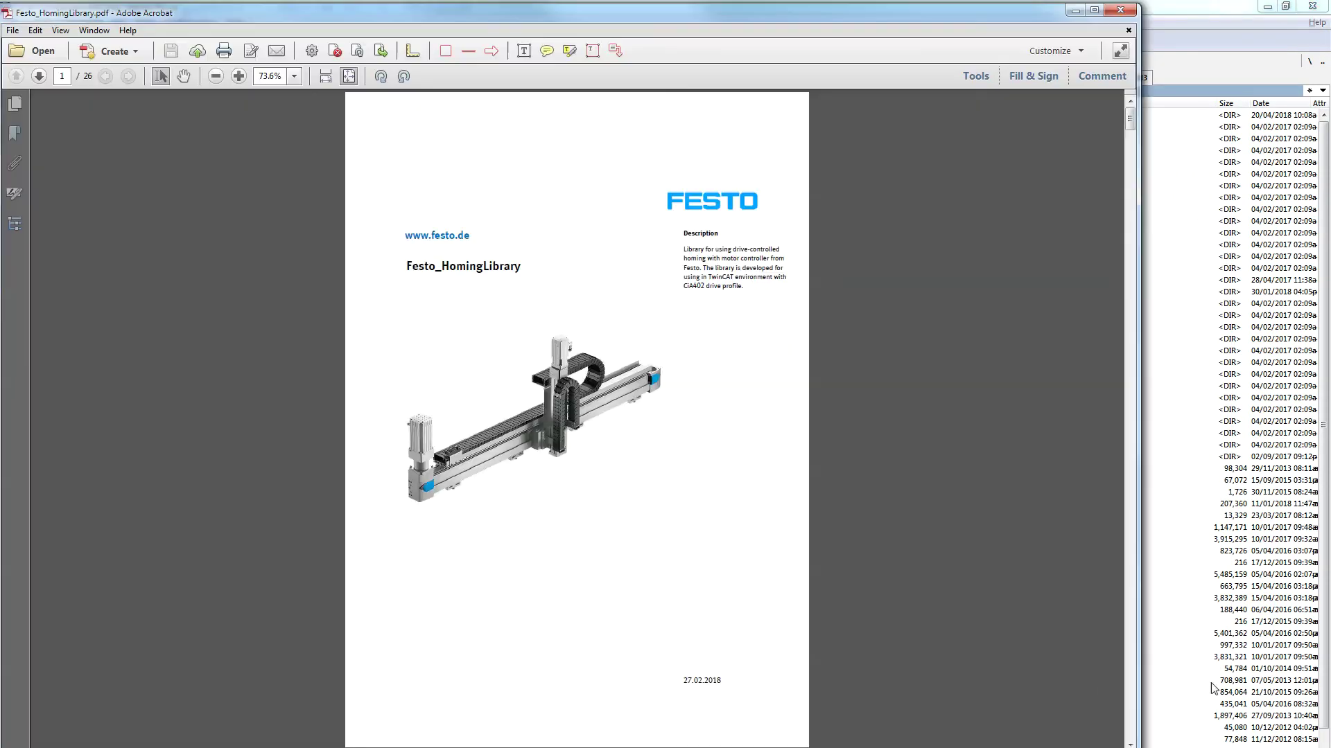
key(super+Up)
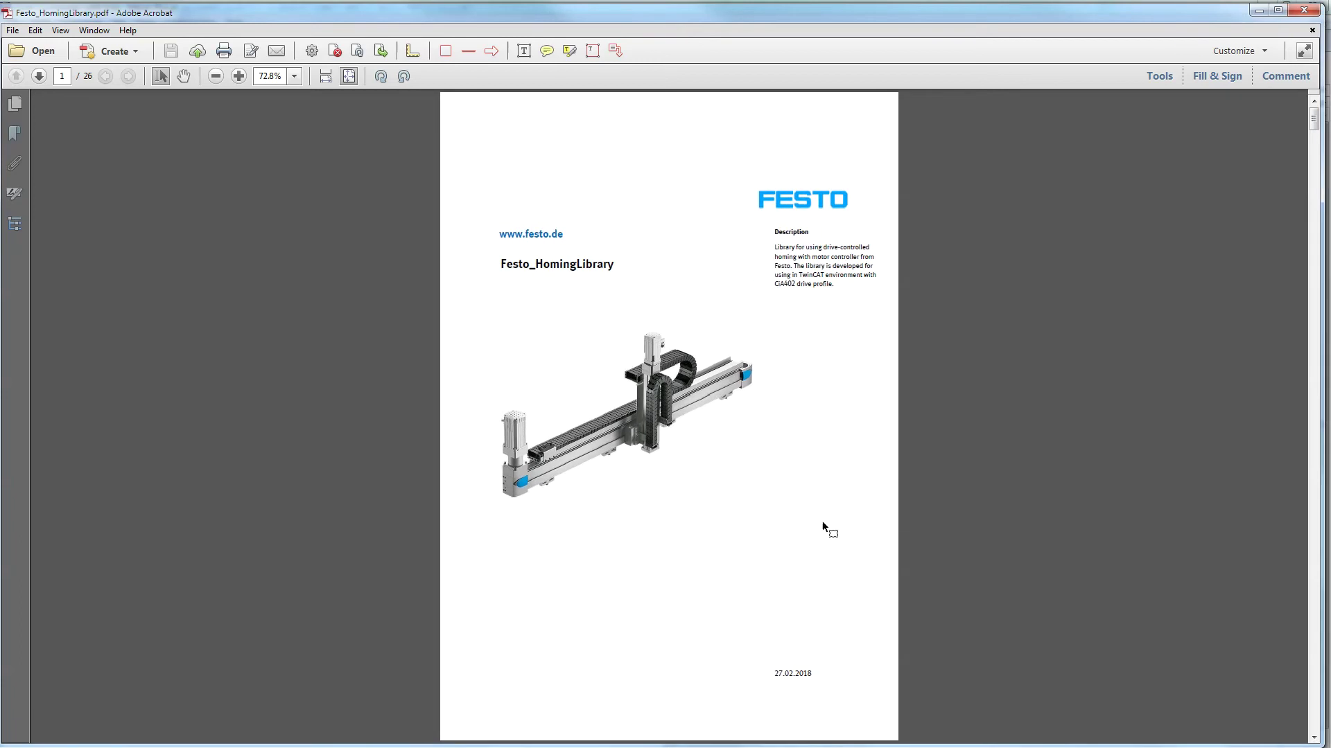
scroll(823, 527, down, 5)
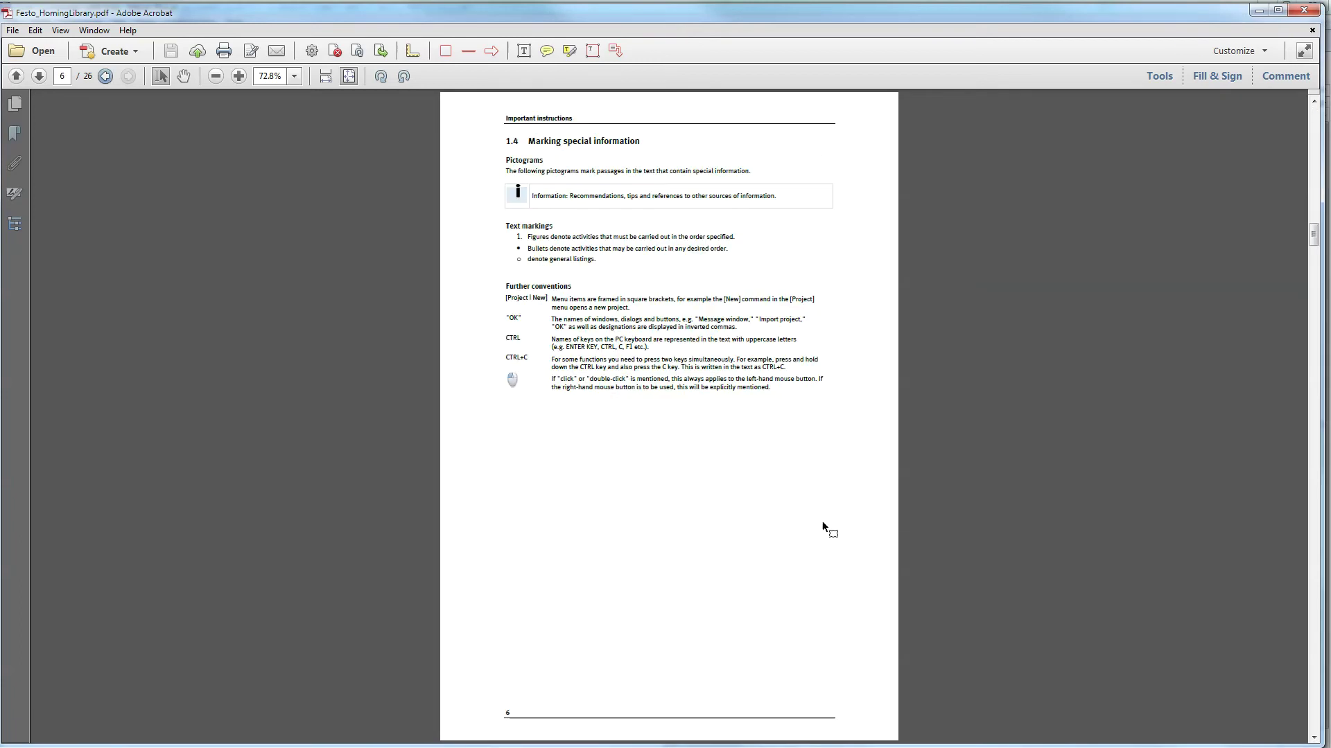
scroll(822, 526, down, 9)
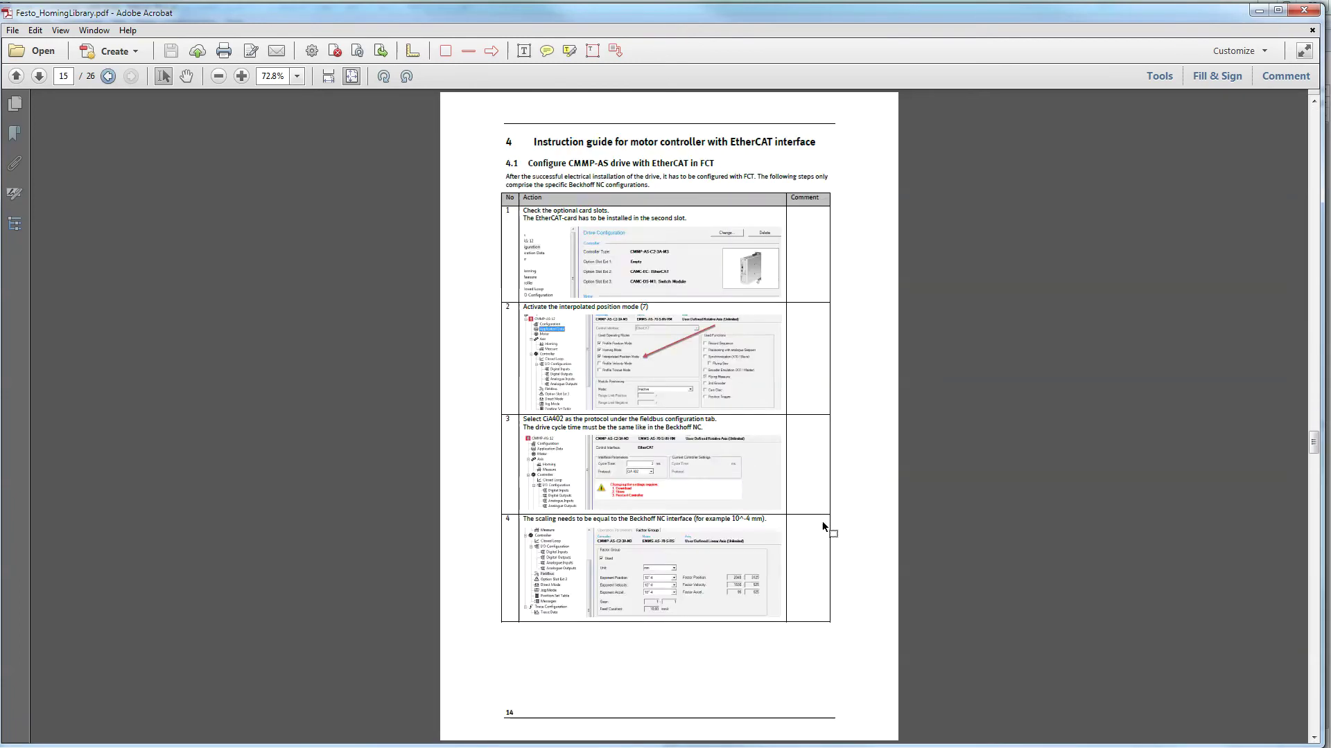
scroll(822, 526, down, 5)
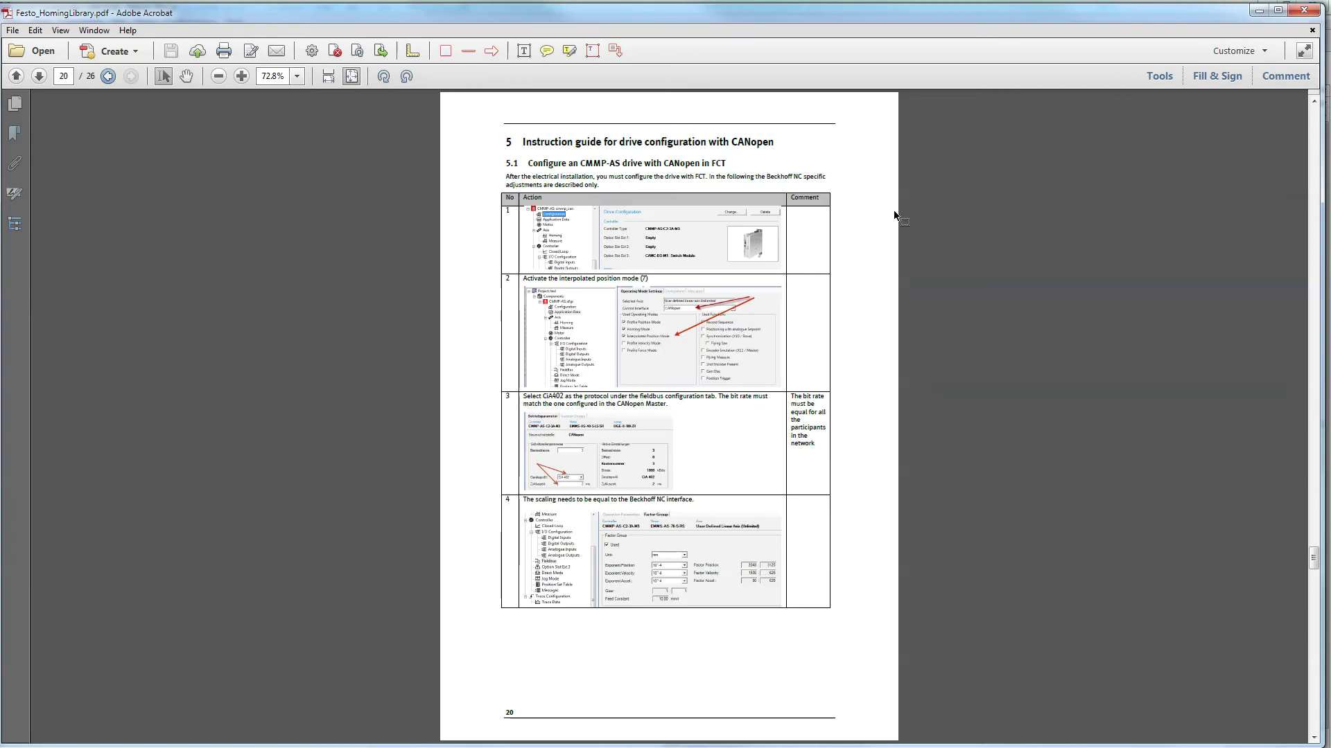
- Close the manual and locate the compiled Festo_HomingLibrary file in LibraryFiles\TC3
click(1303, 10)
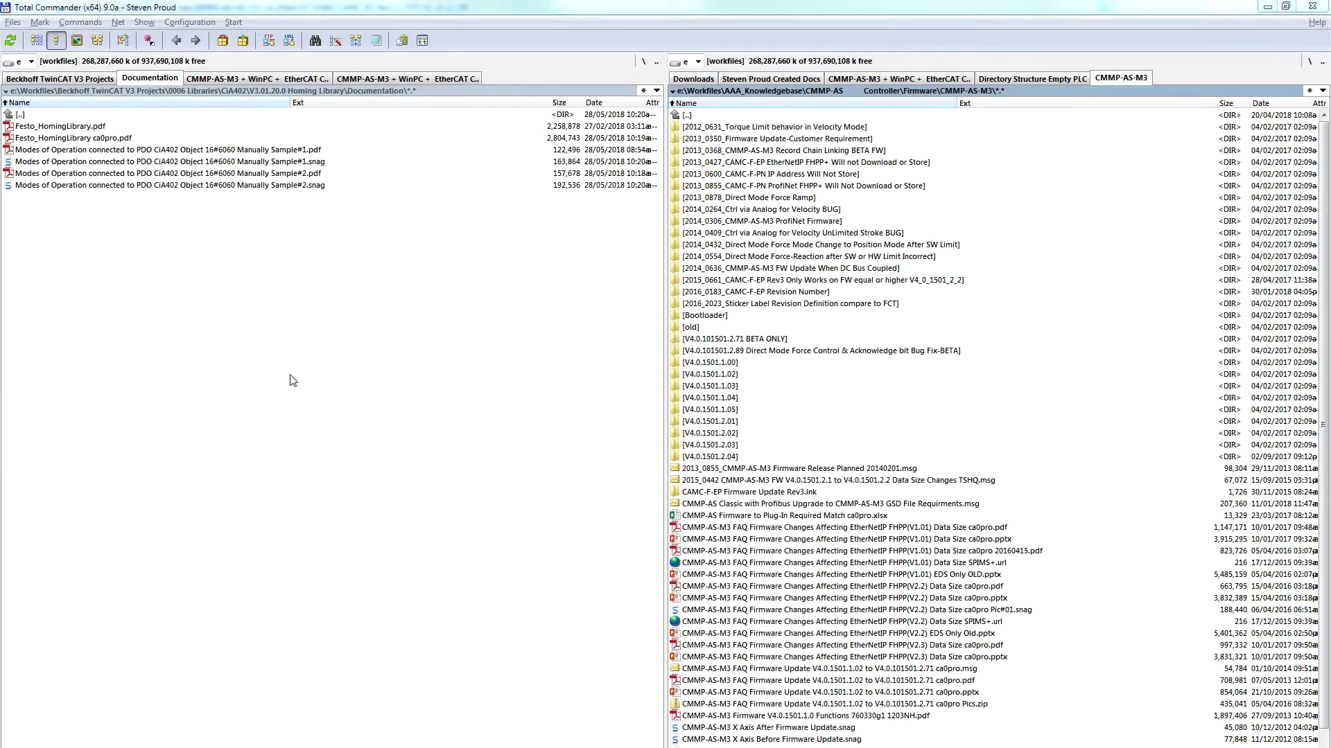
double_click(47, 114)
double_click(41, 164)
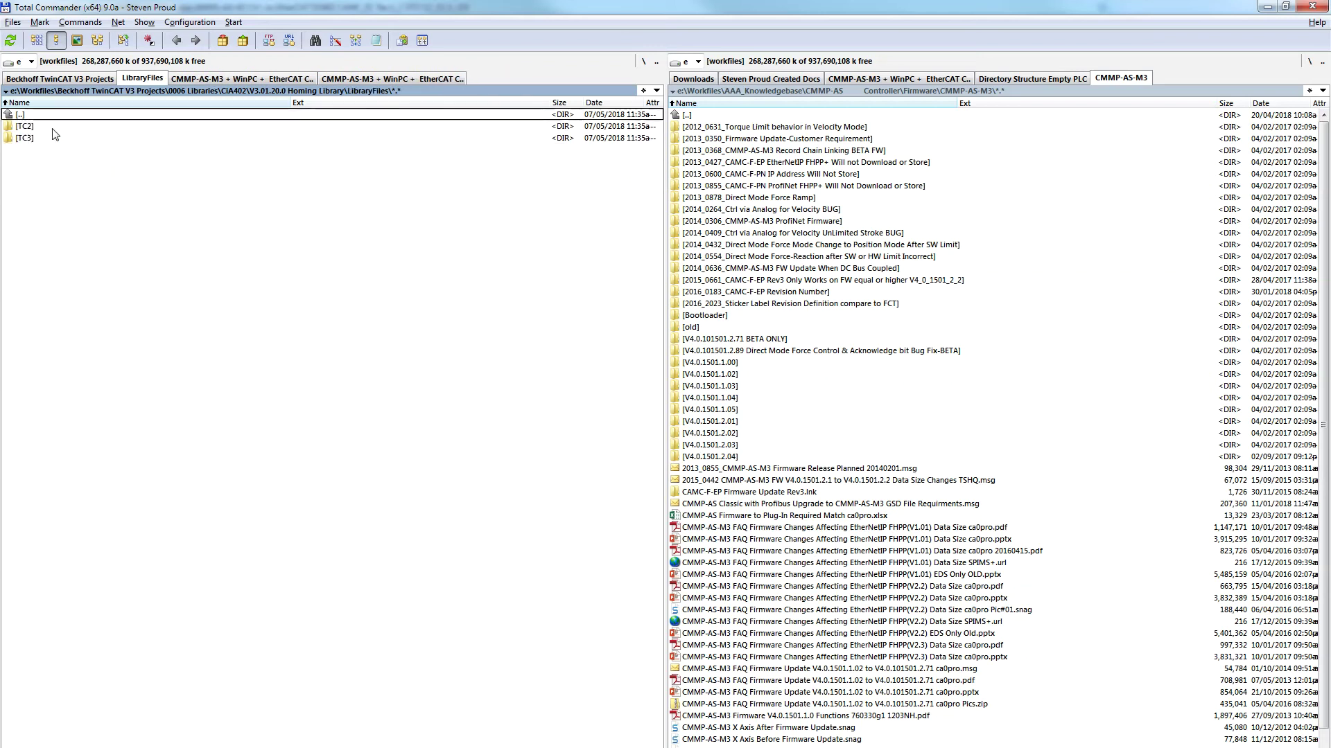
double_click(20, 141)
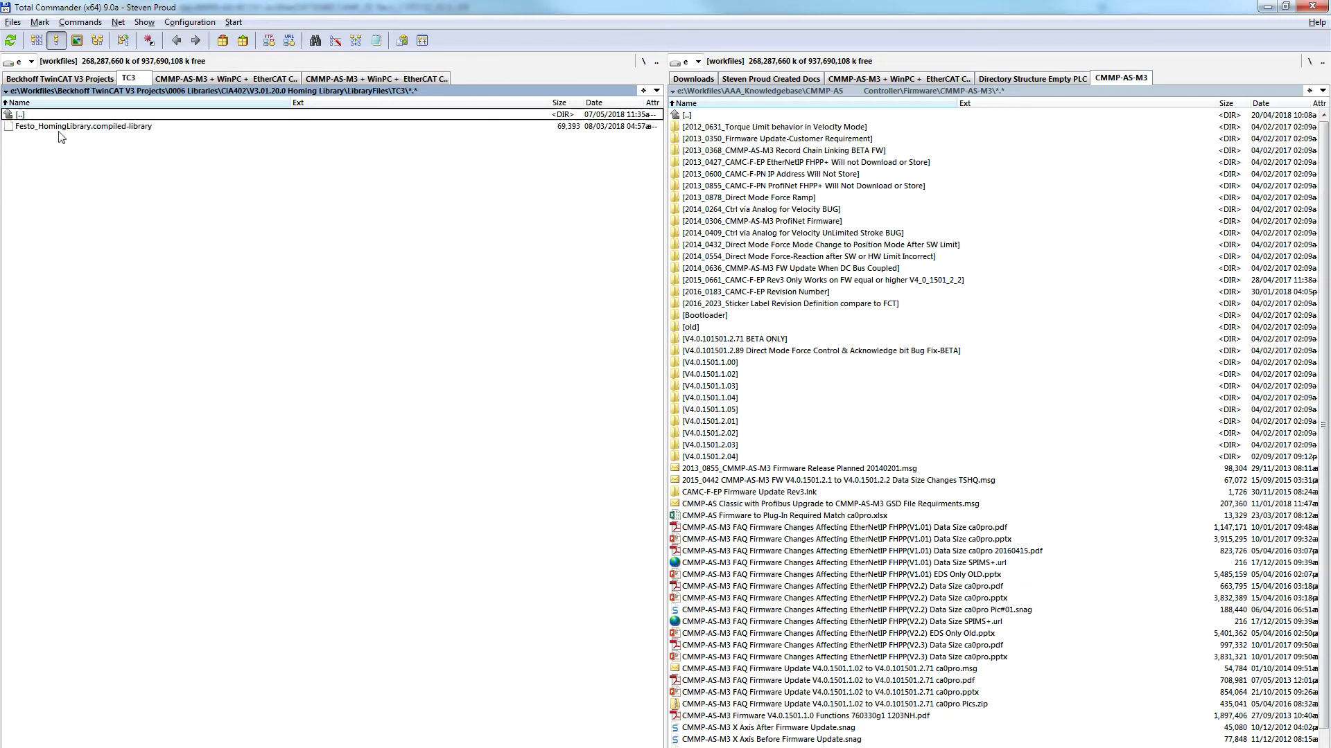
click(62, 128)
double_click(40, 115)
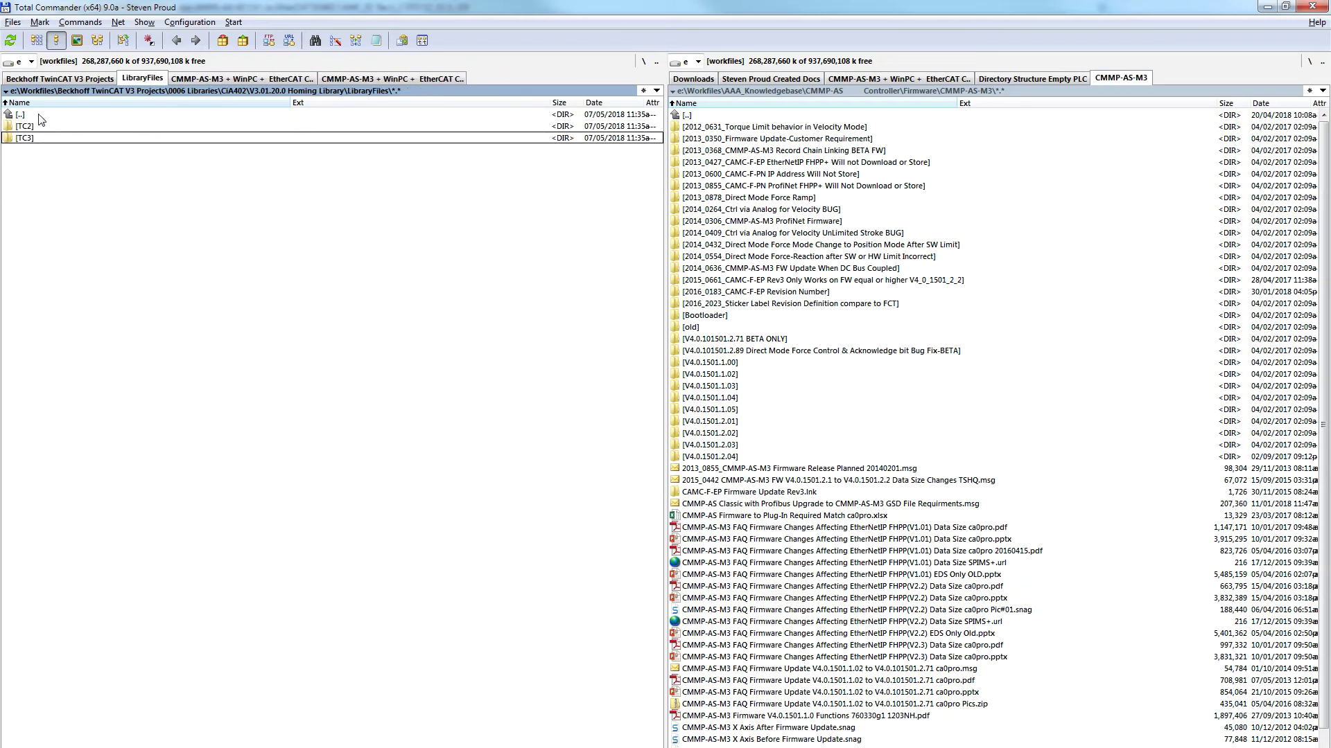
double_click(39, 115)
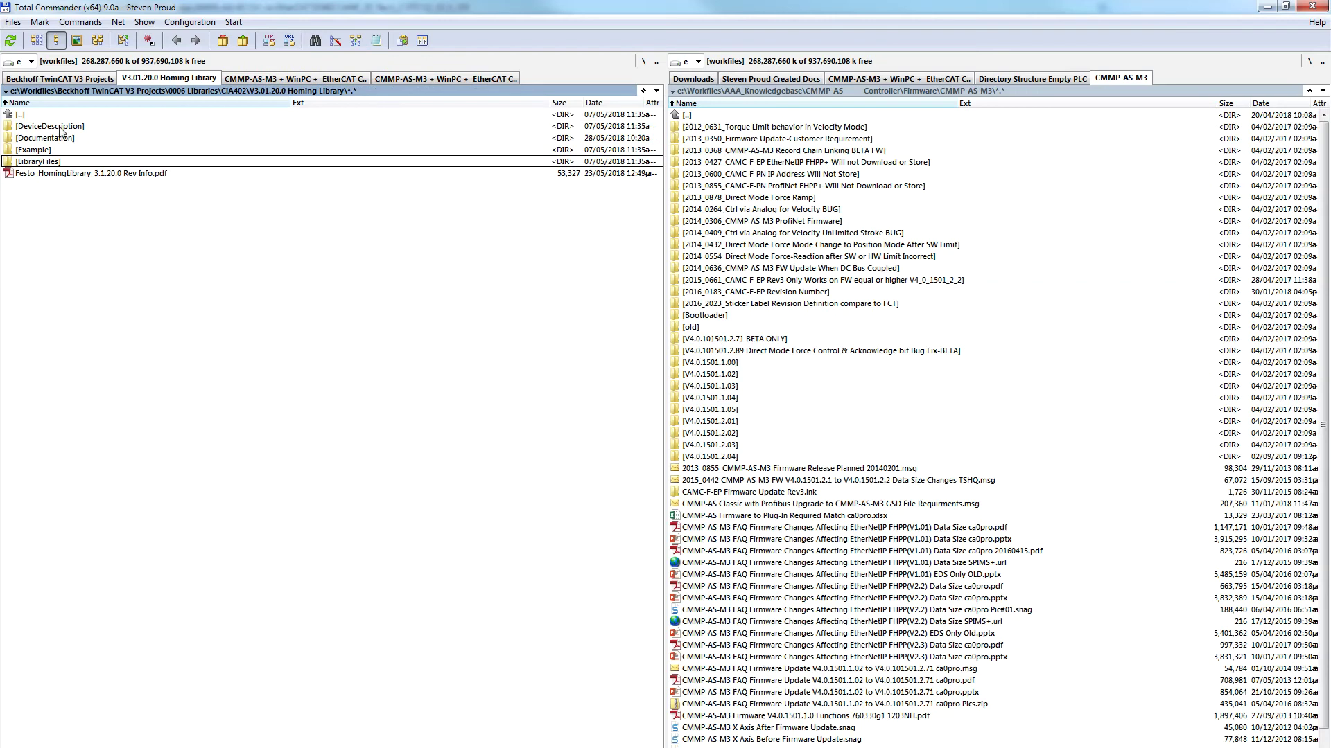
- Locate Festo_CMMP-AS_V4p0_CiA402_IP7.xml in DeviceDescription\ESI
double_click(57, 128)
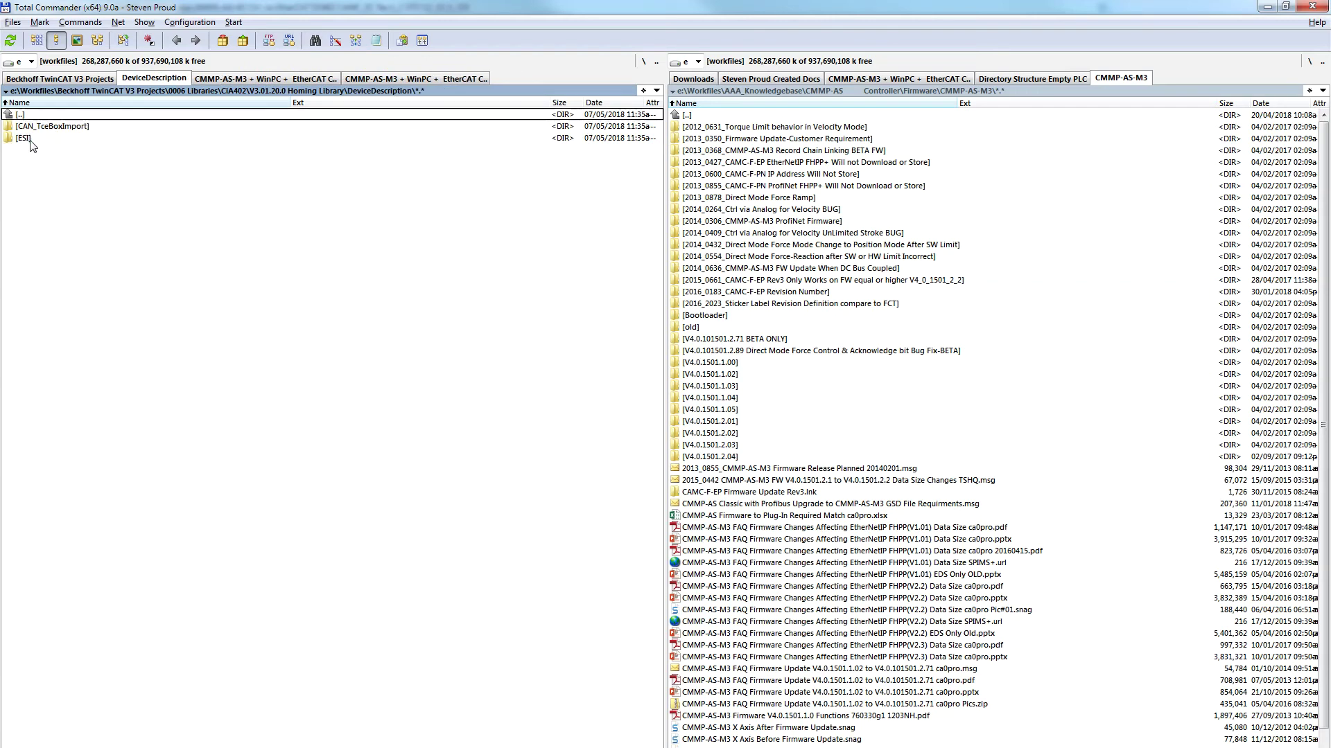
double_click(34, 138)
click(97, 127)
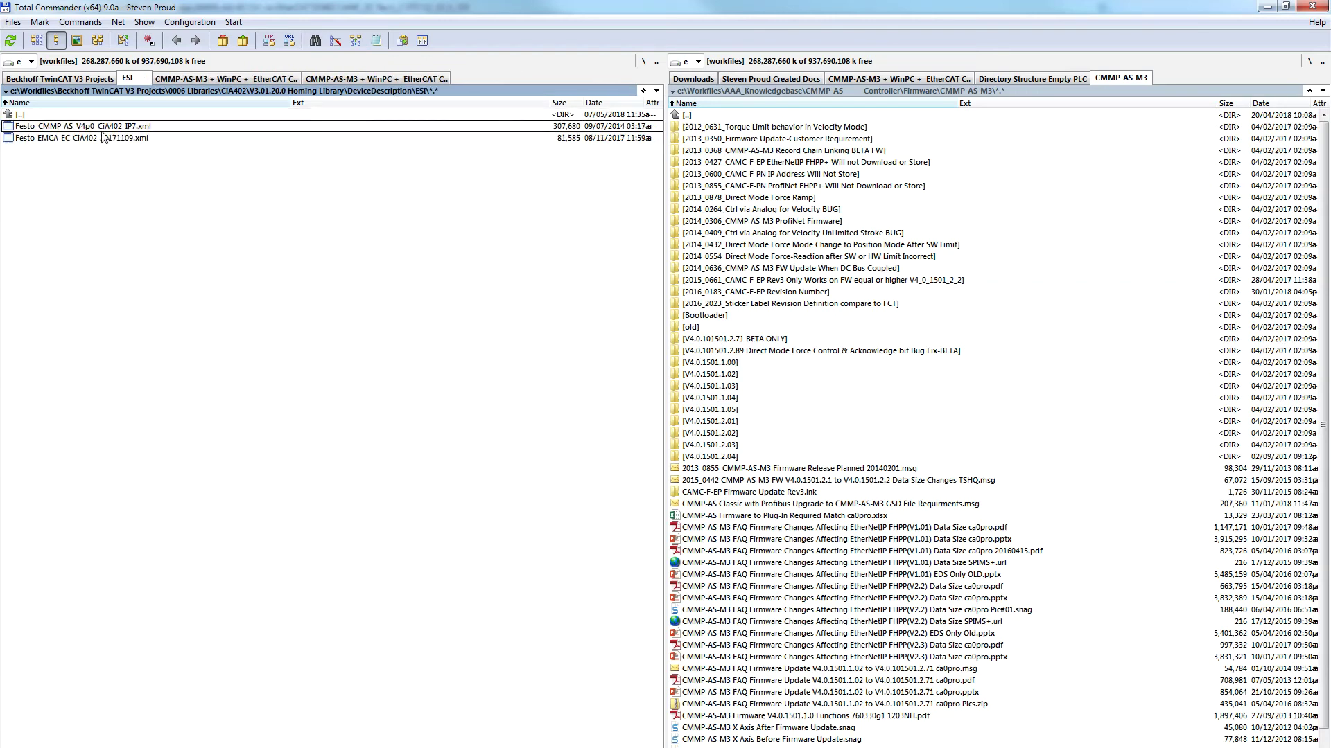
double_click(21, 115)
double_click(21, 115)
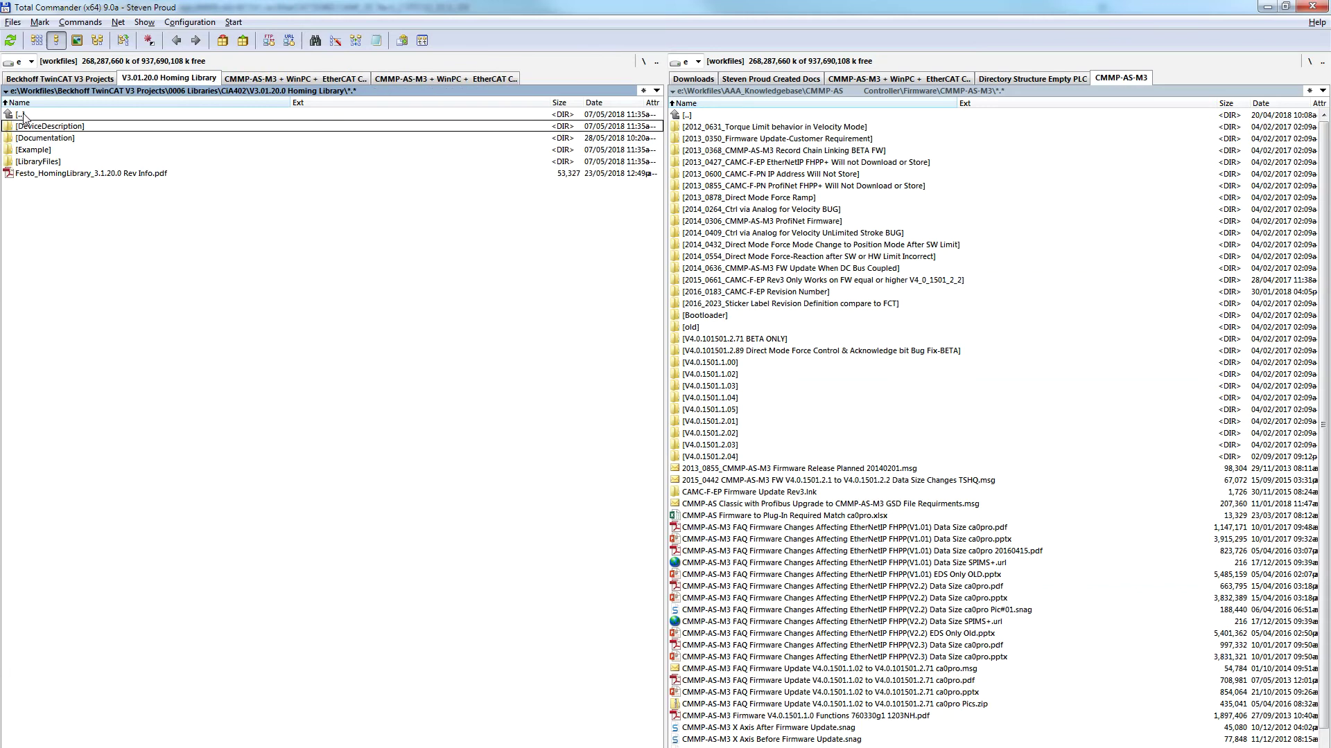
- Show the CFC project folder, then the ST example project folder
click(271, 79)
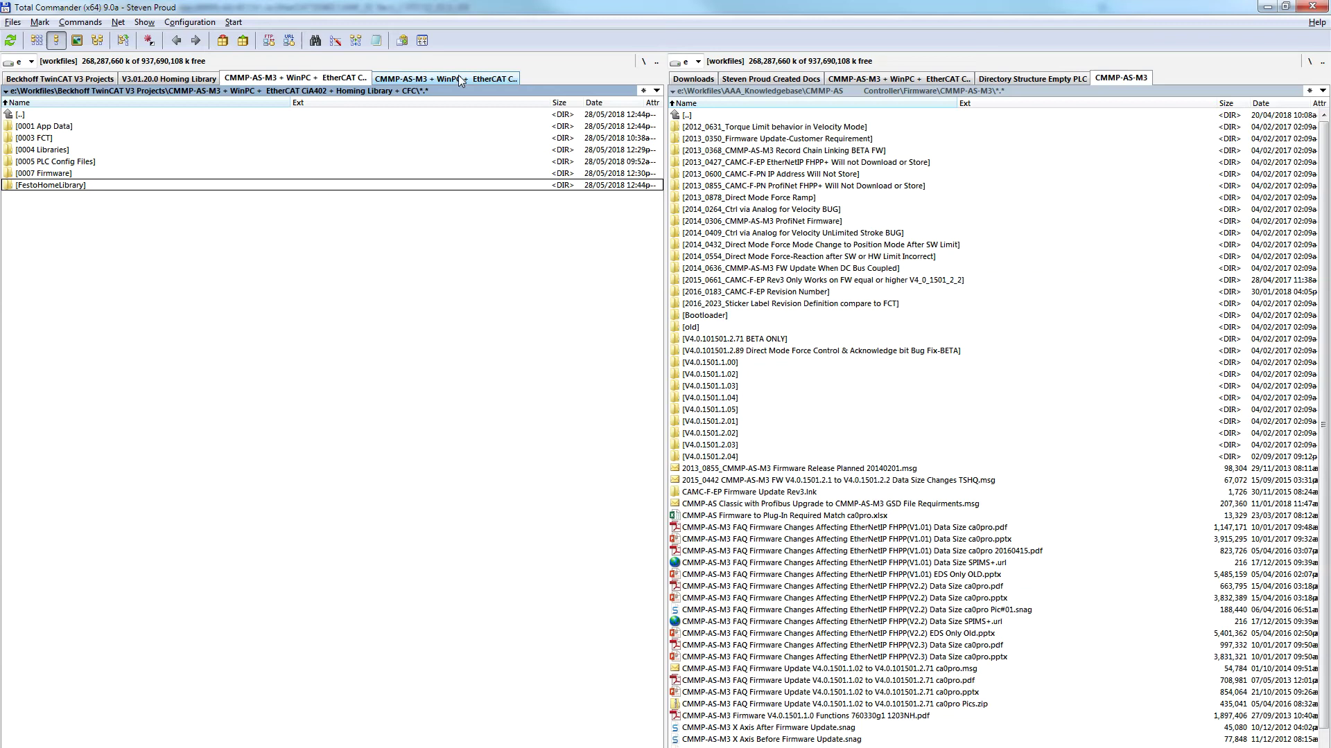
click(459, 77)
drag(459, 76, 252, 81)
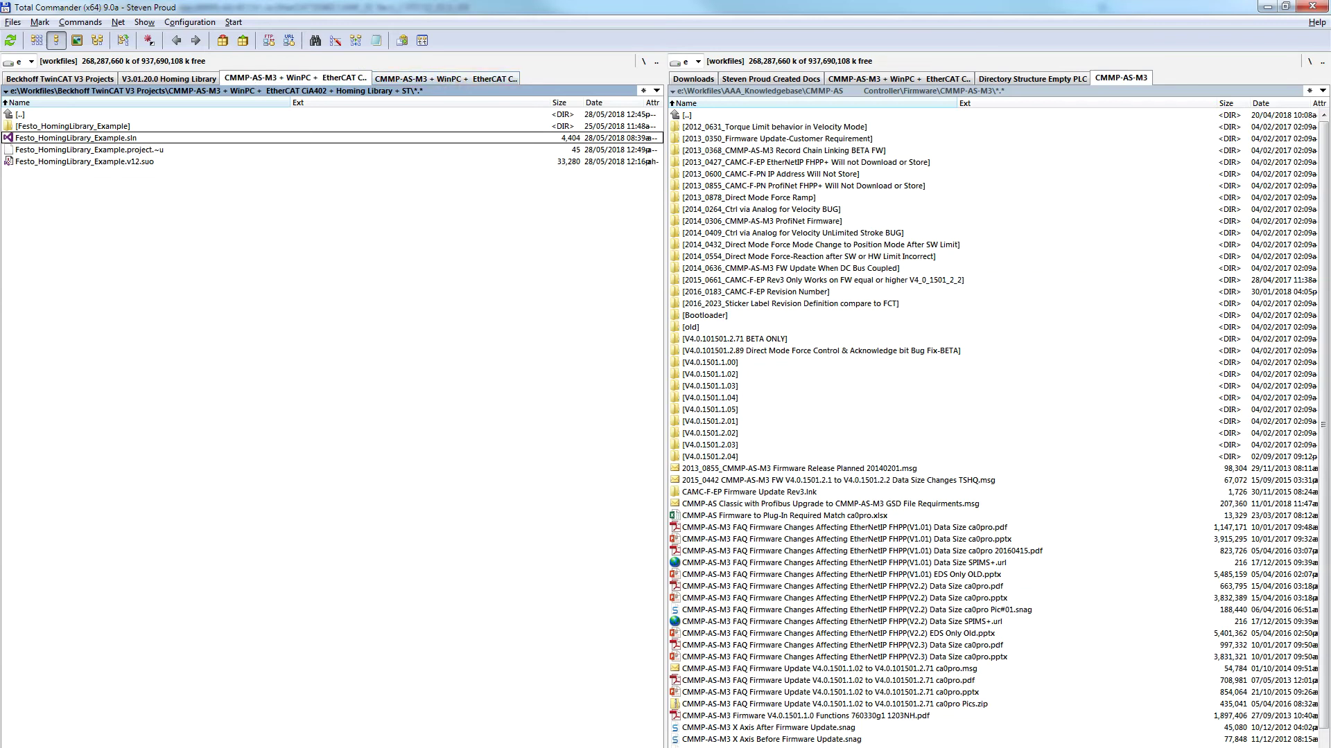
- Check the open TwinCAT projects, then select Festo_HomingLibrary_Example.tnzip in Example\TC3
key(alt+Tab)
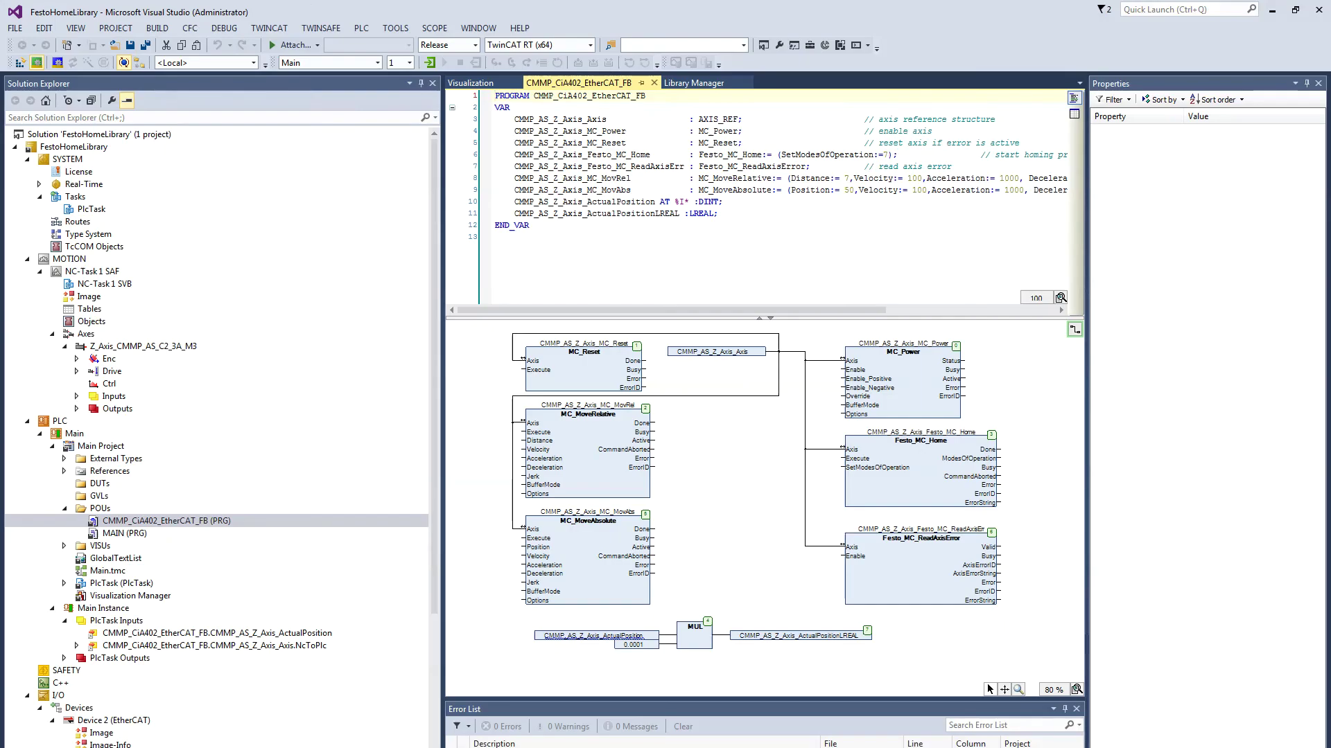
key(alt+Tab)
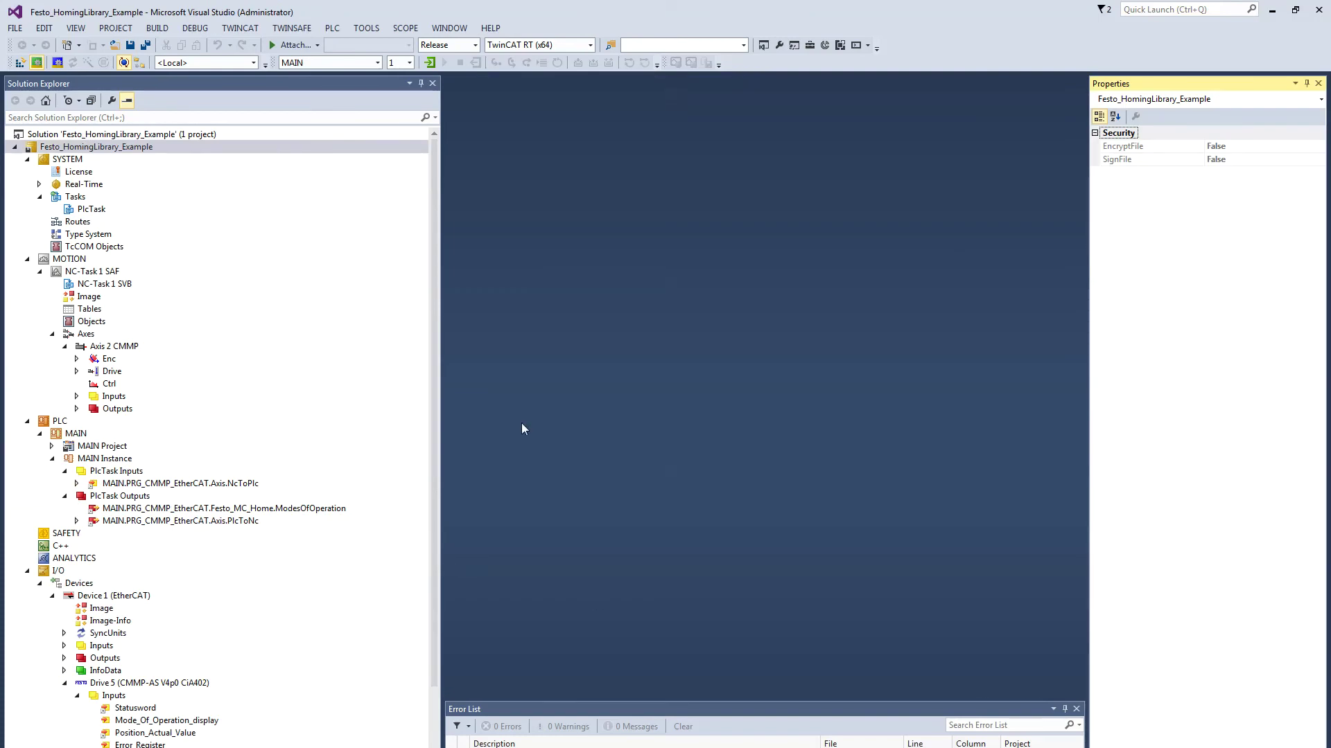
key(alt+Tab)
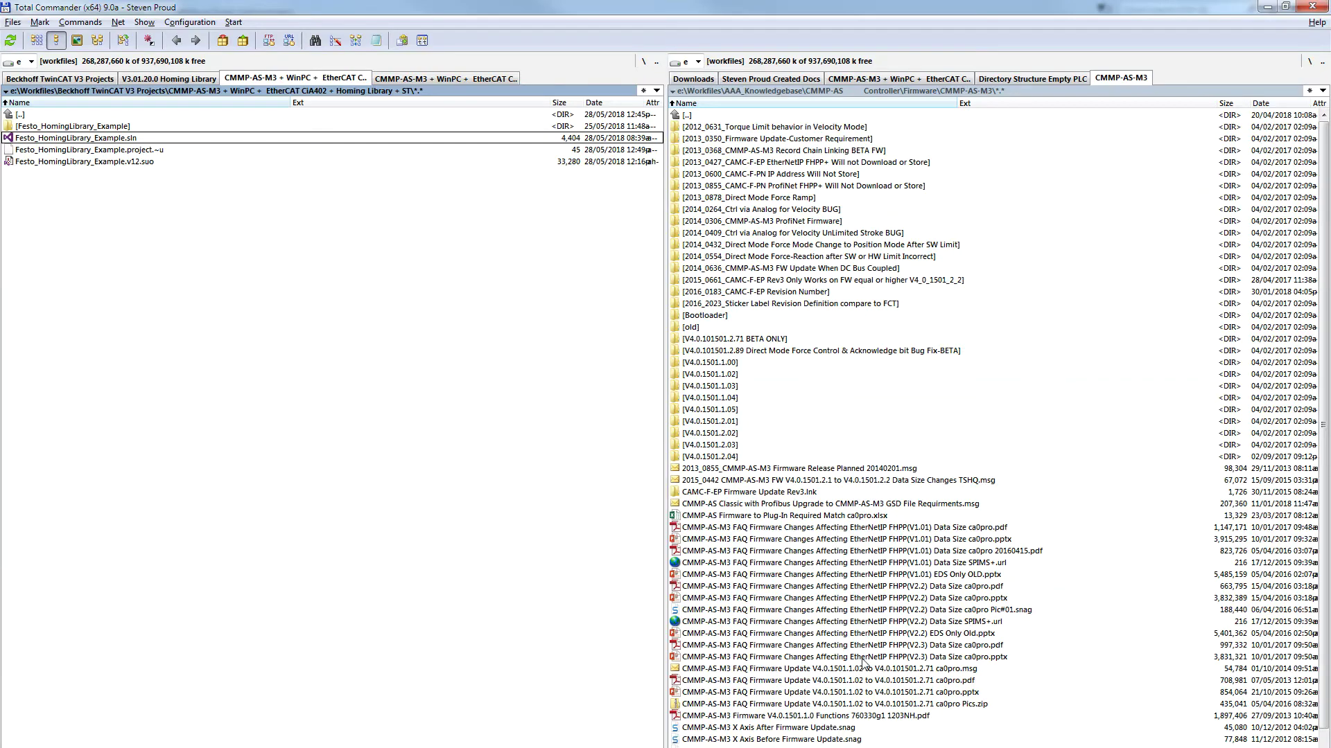
click(168, 78)
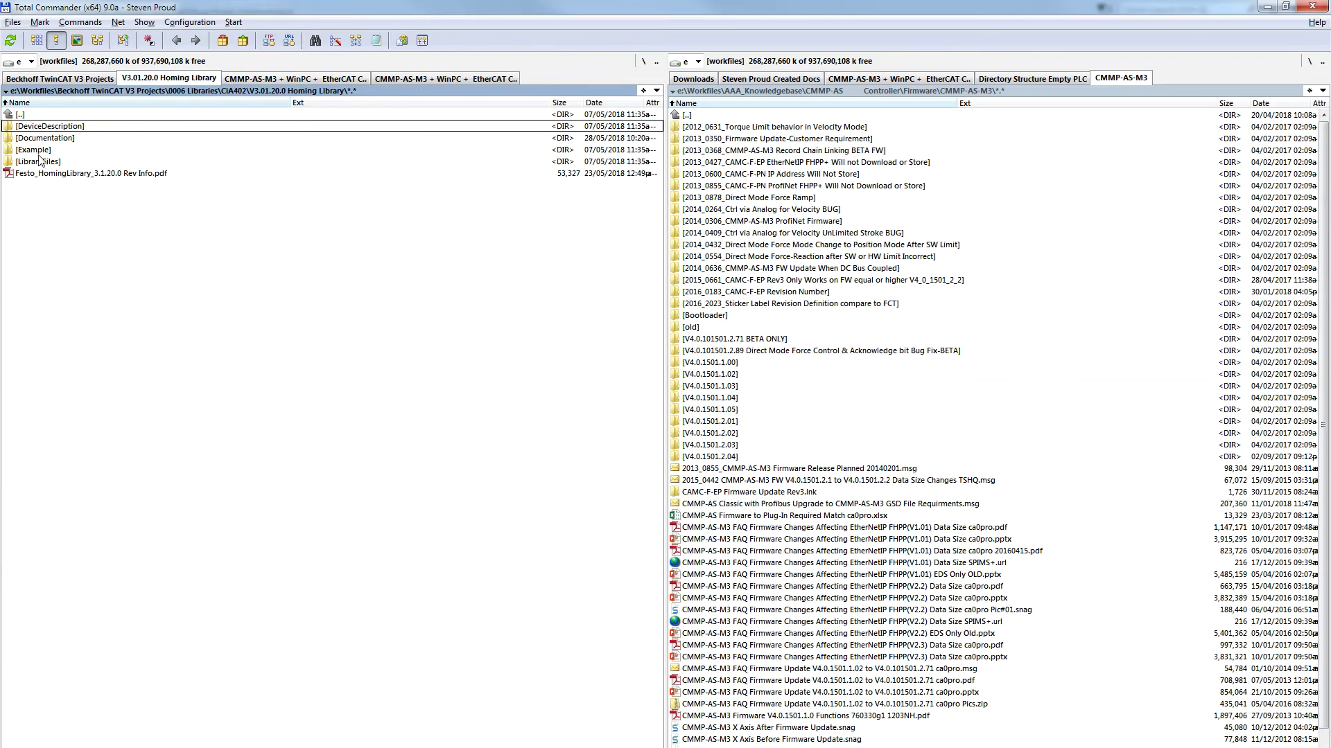
double_click(39, 150)
double_click(48, 127)
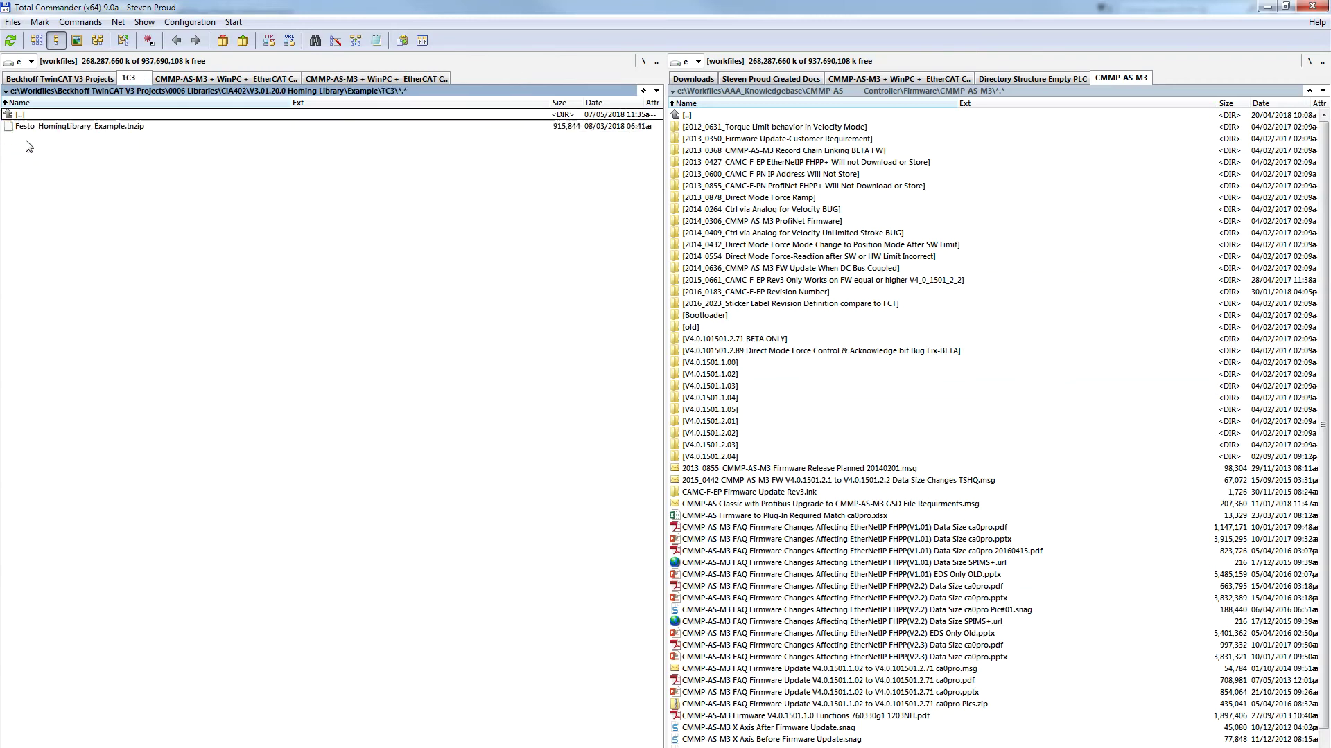
click(91, 127)
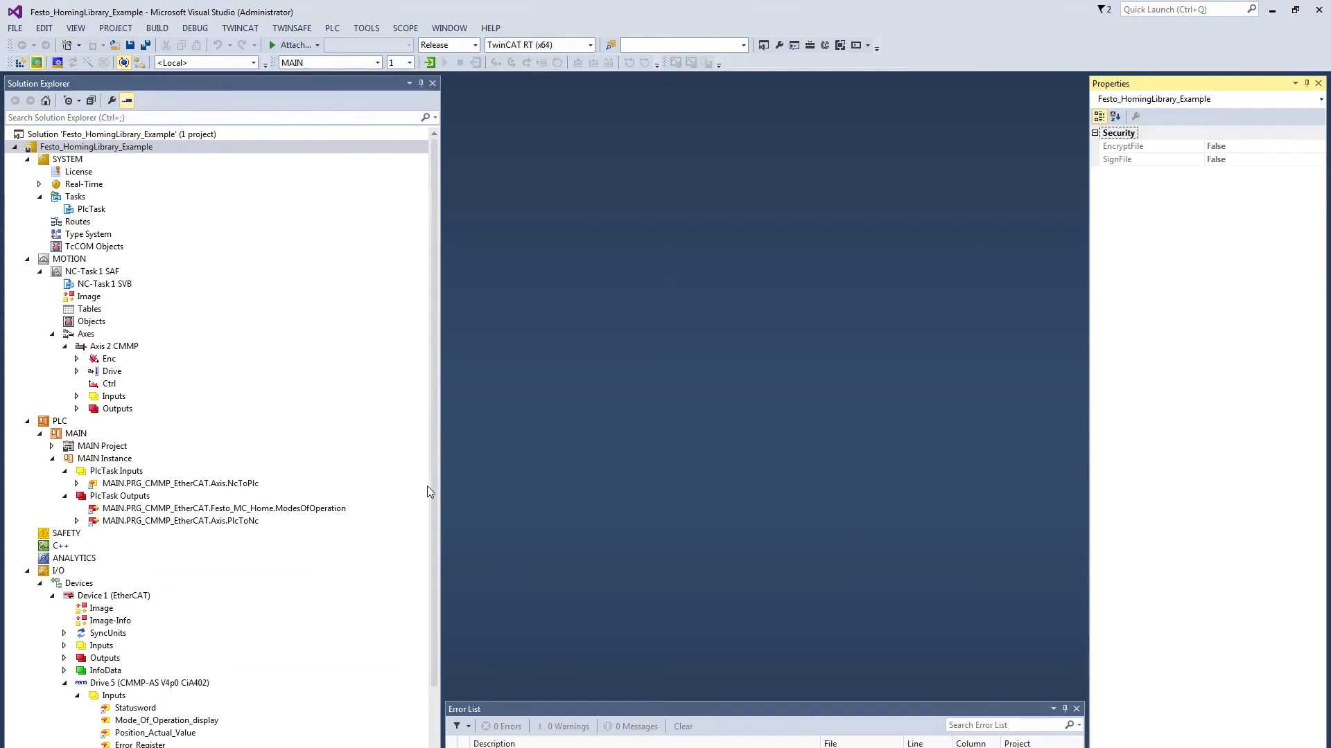
drag(430, 493, 434, 651)
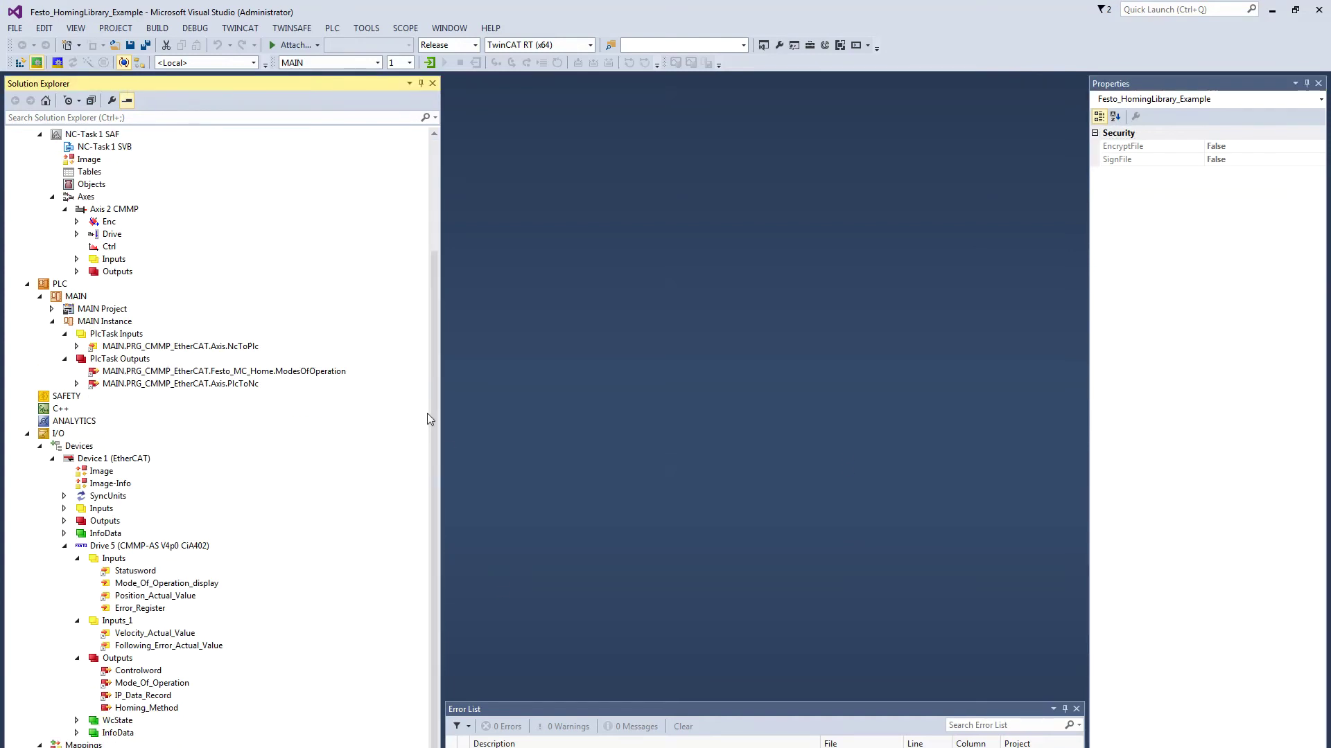
double_click(539, 4)
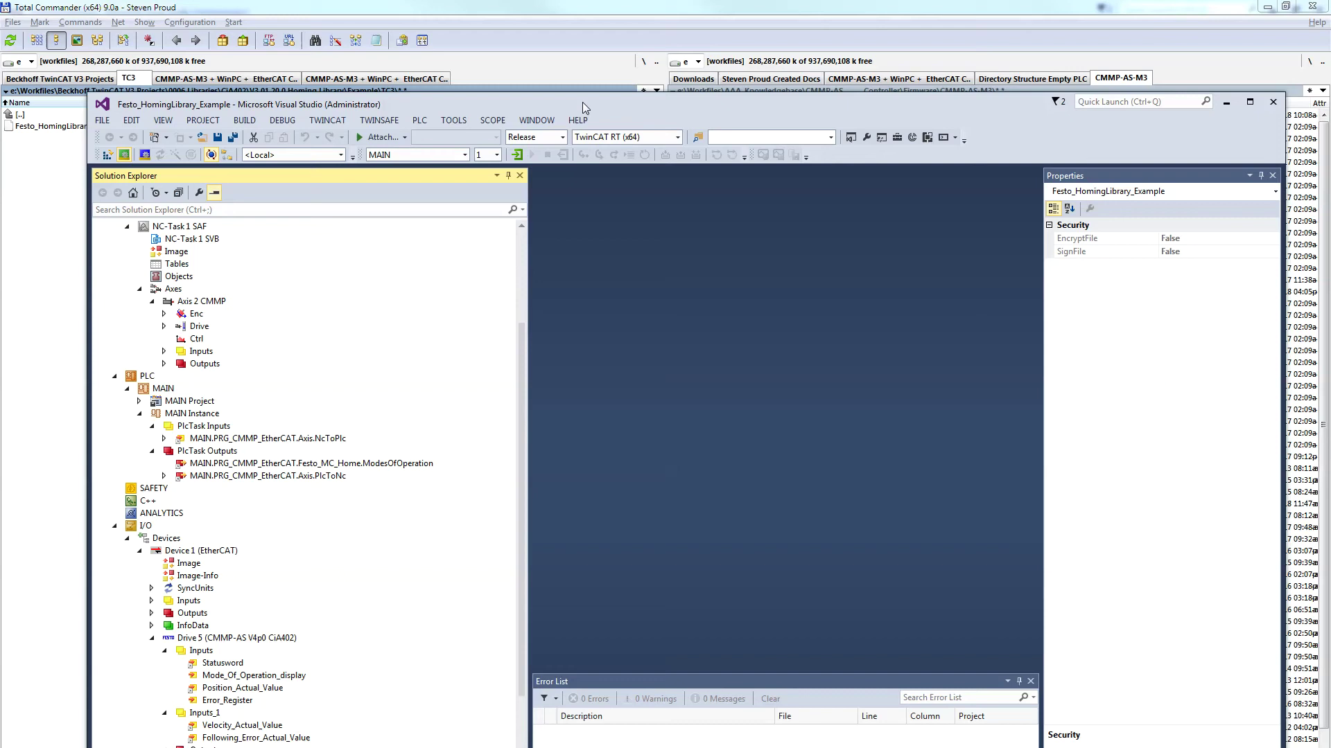
drag(582, 102, 493, 7)
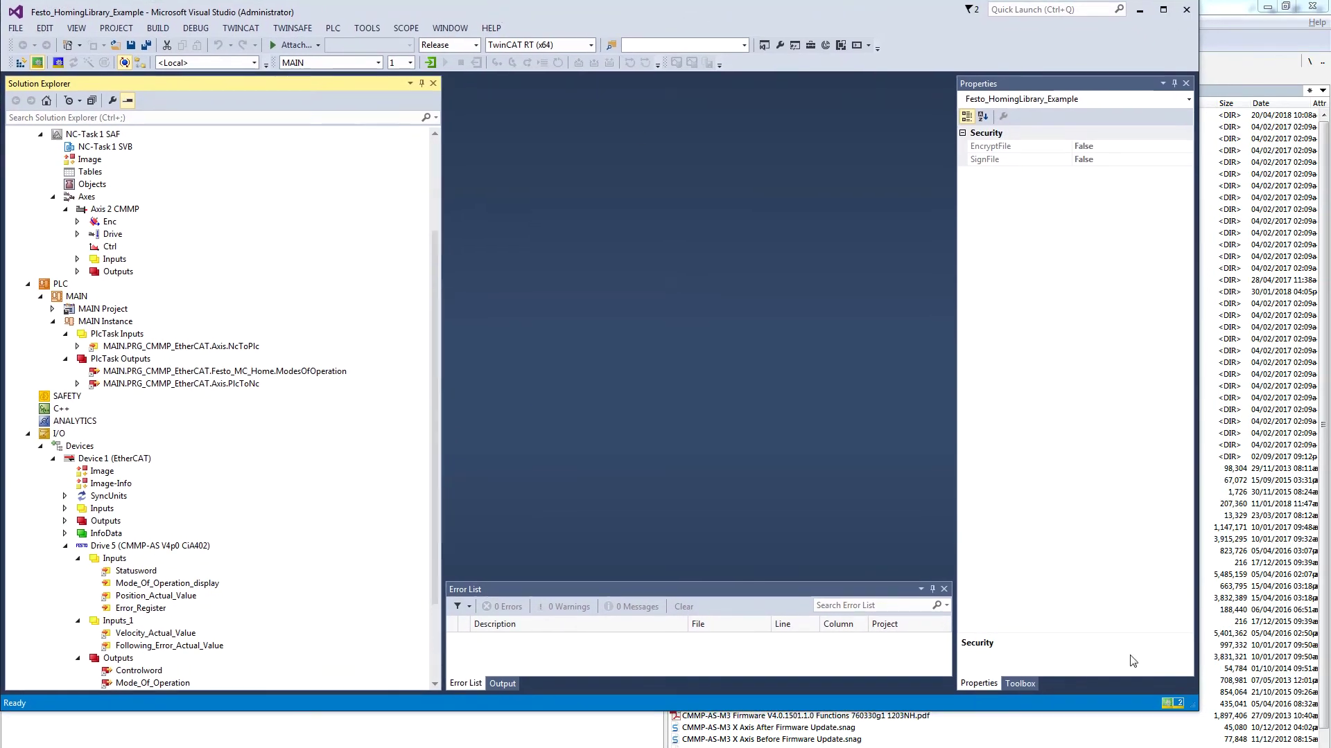
drag(1189, 707, 1325, 745)
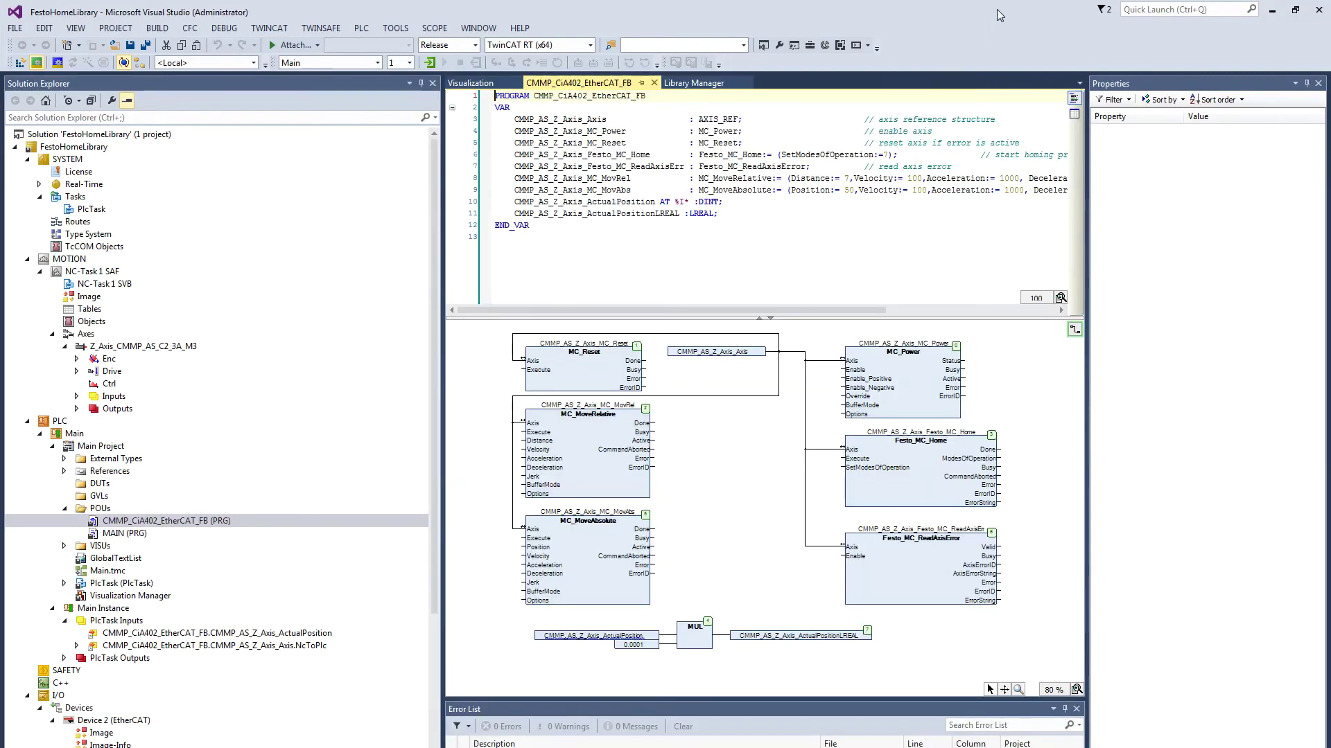
drag(997, 10, 912, 16)
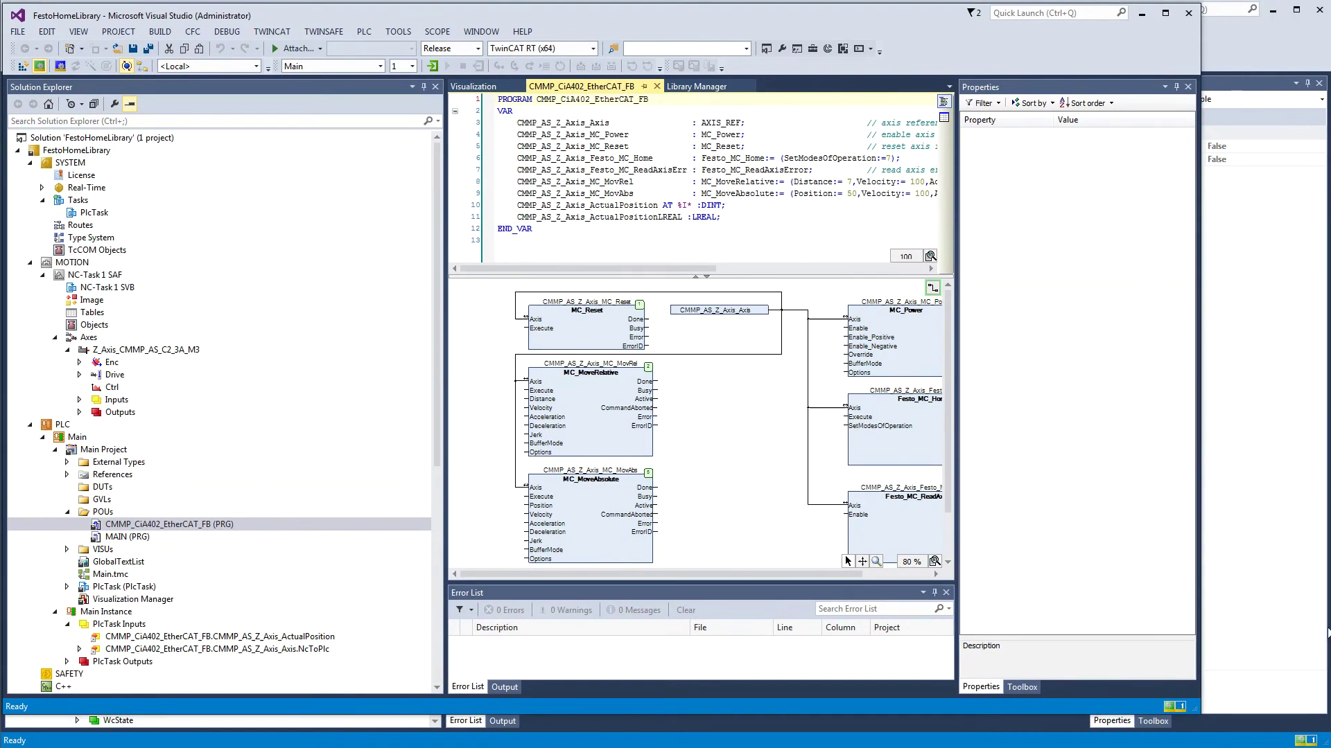
drag(1199, 715, 1328, 745)
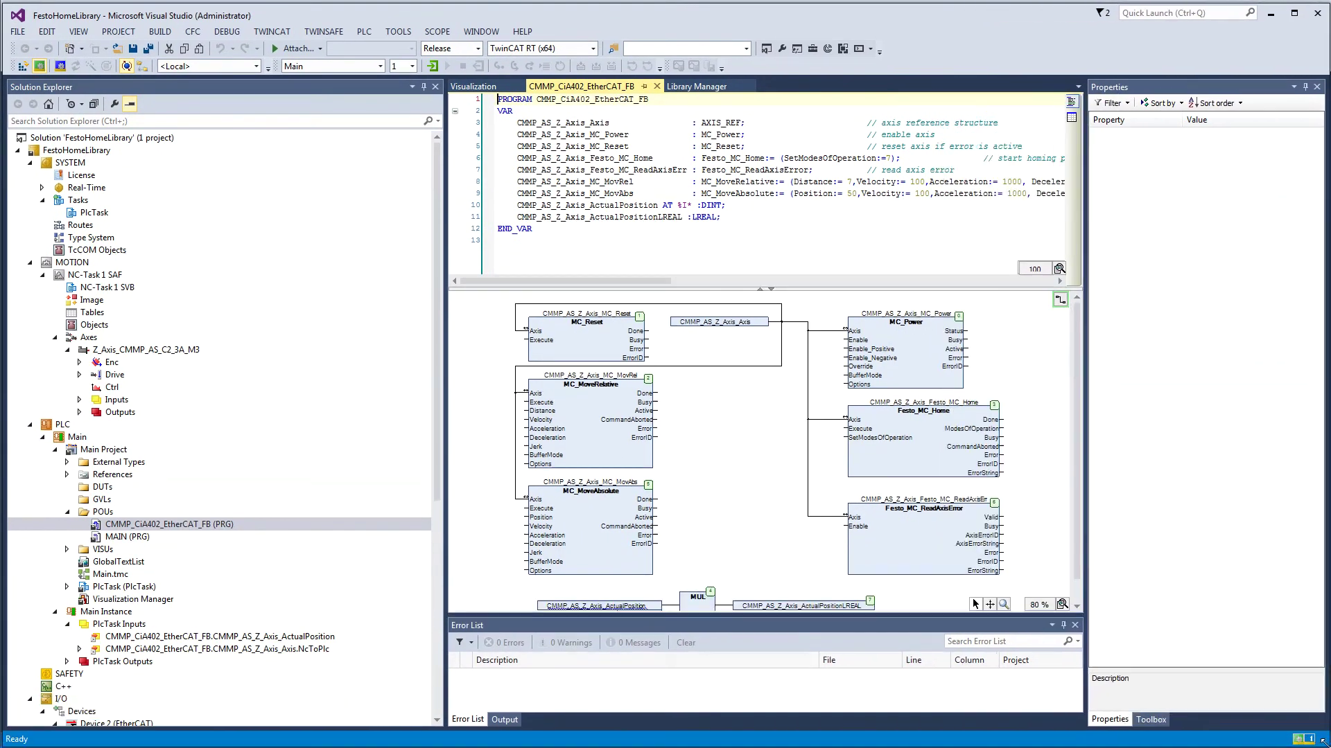
click(1274, 14)
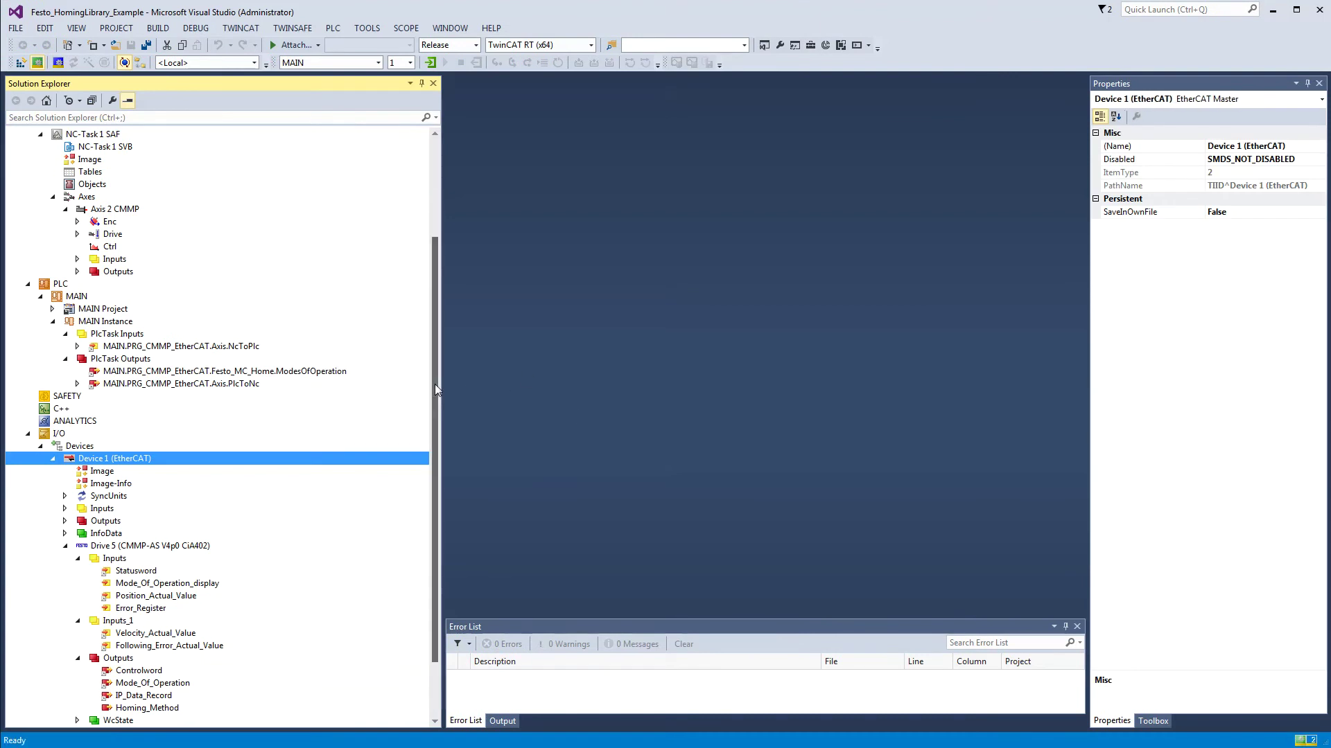
- Open MAIN (PRG) and PRG_CMMP_EtherCAT (FB) from the POUs folder
drag(435, 384, 430, 261)
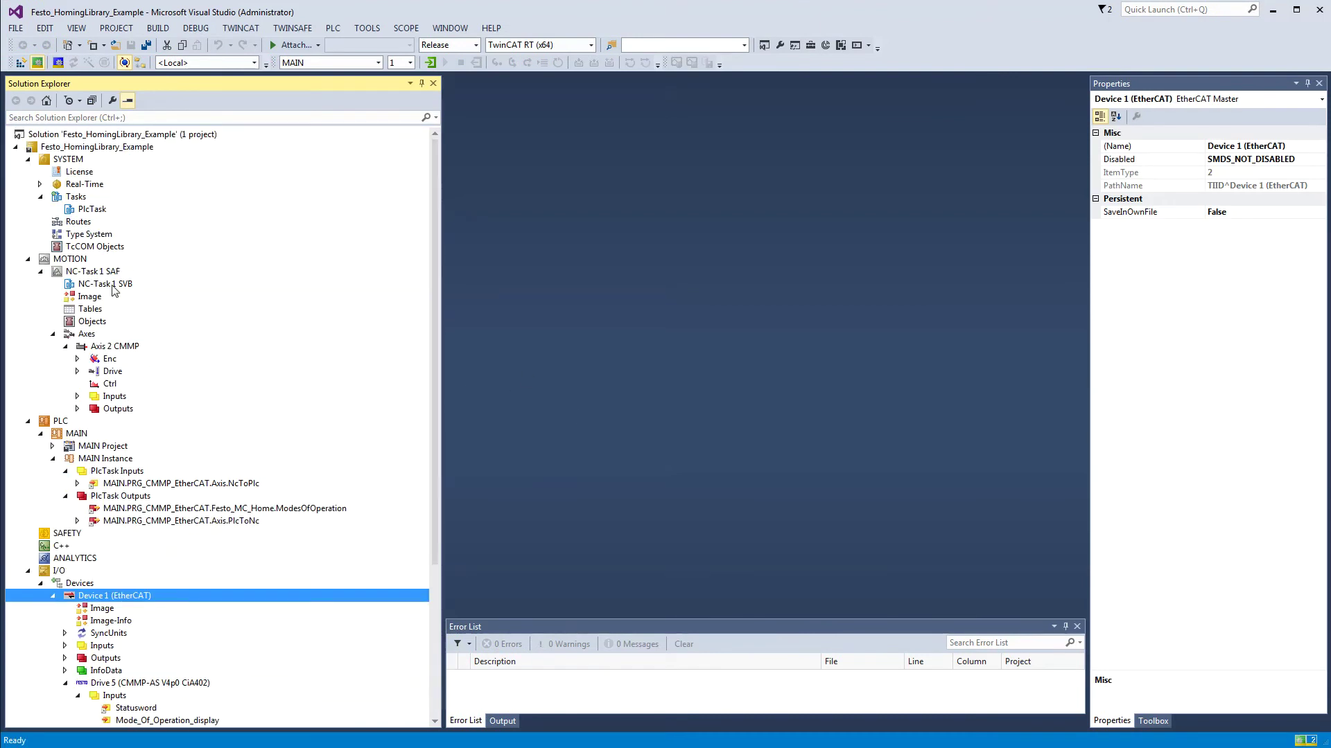
drag(434, 352, 460, 548)
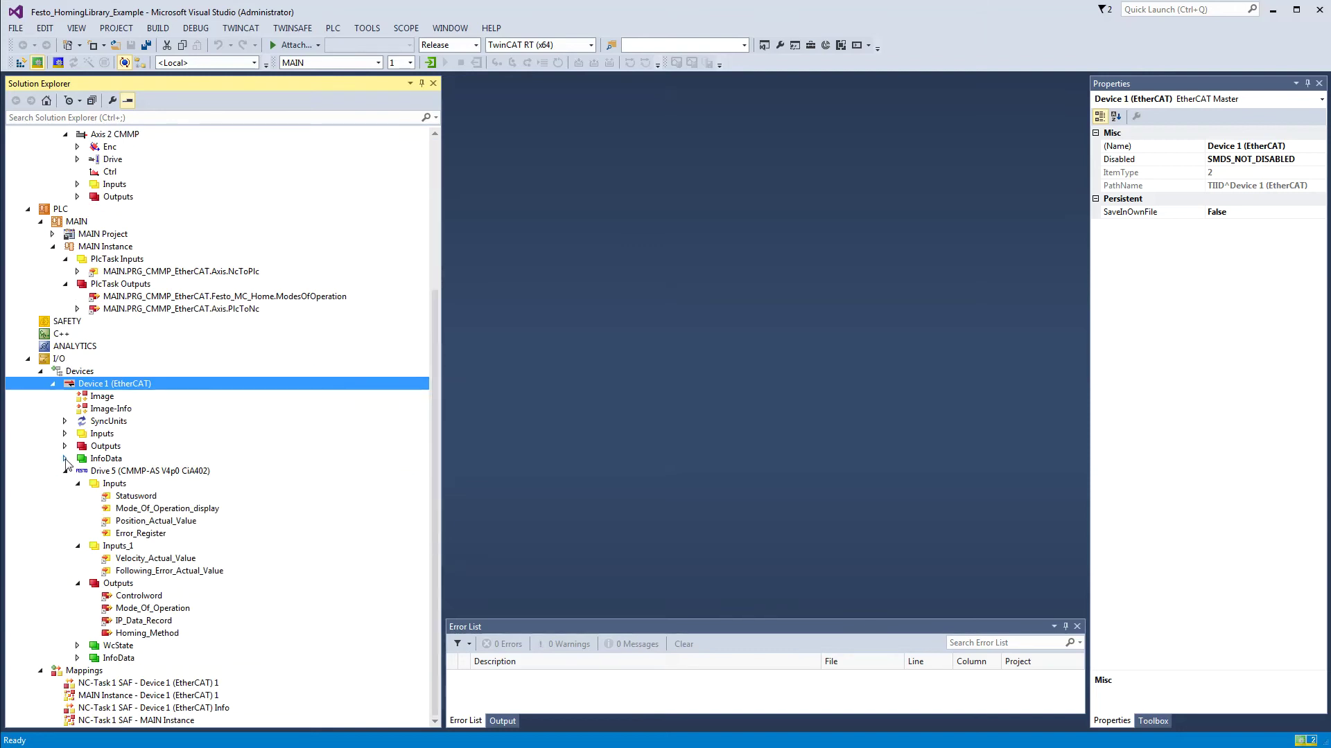
click(54, 235)
click(65, 297)
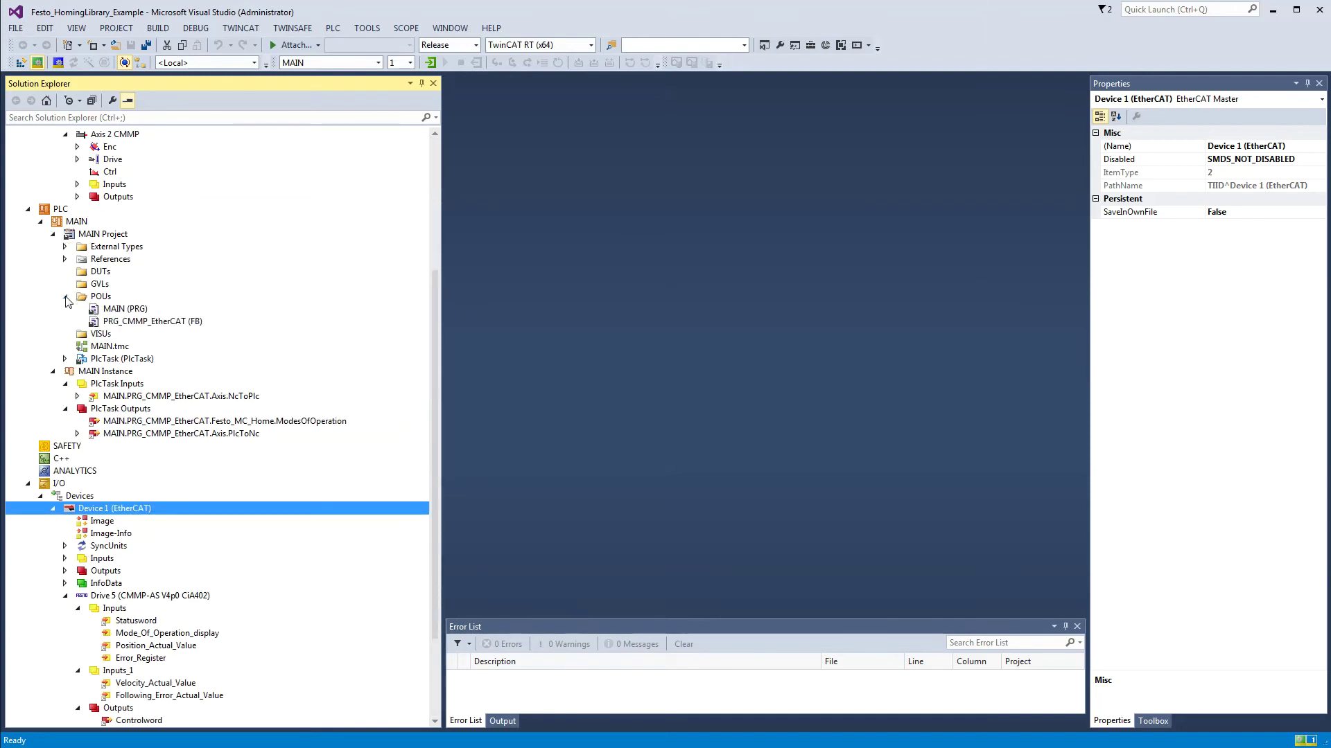
double_click(135, 311)
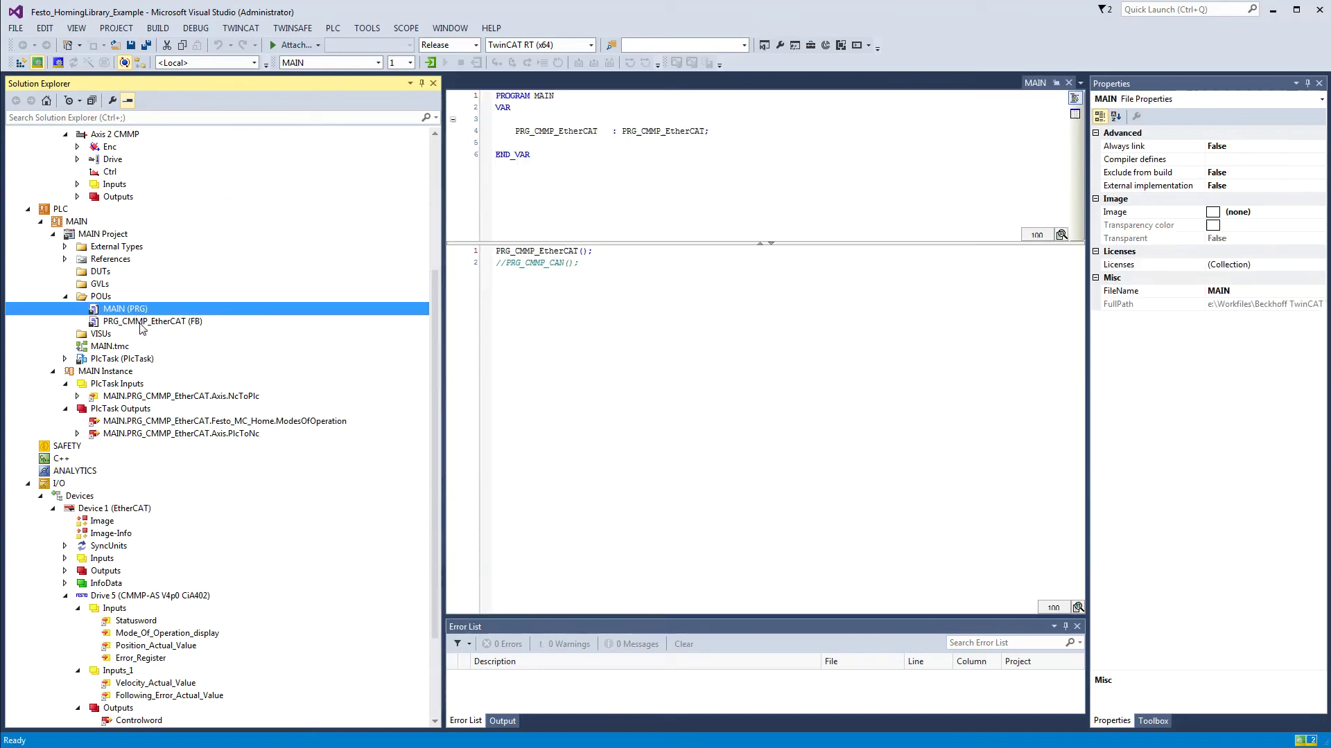
double_click(140, 323)
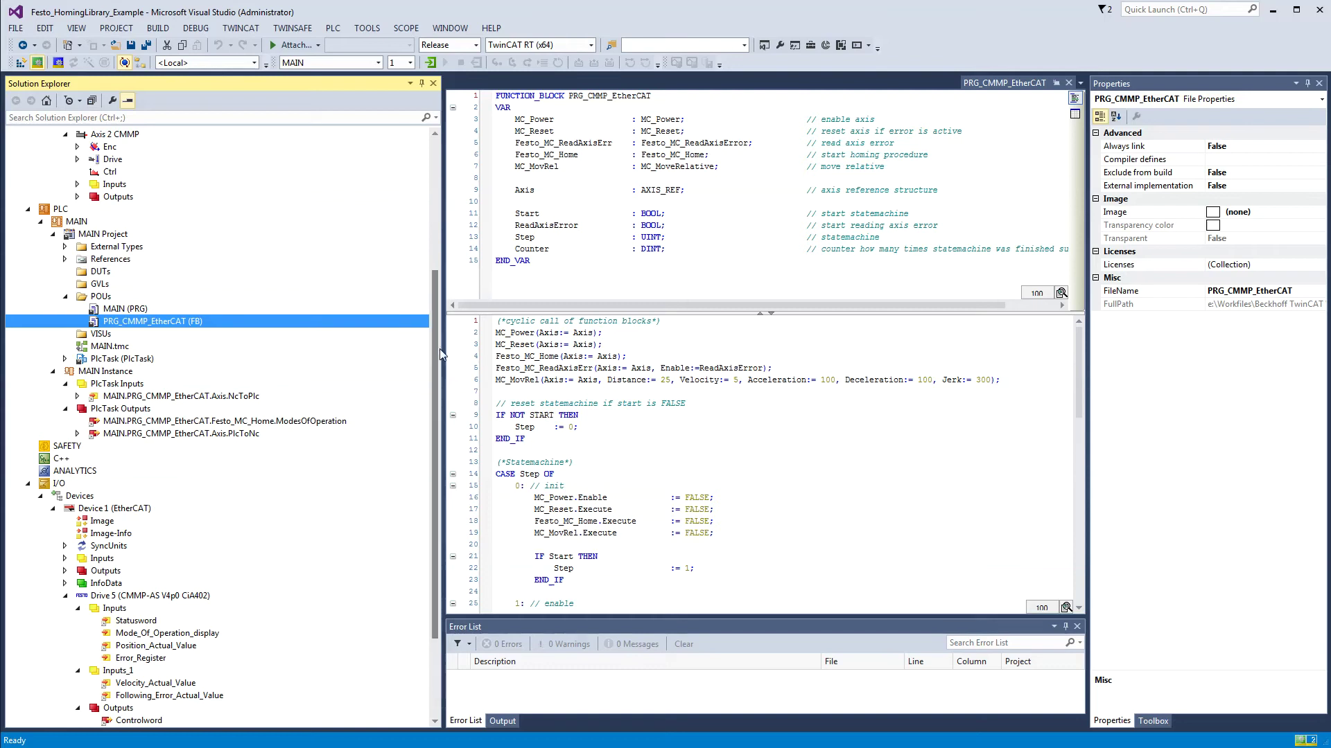
- Review the CASE Step OF state-machine code, then select the SYSTEM node
drag(435, 350, 434, 428)
drag(495, 474, 565, 486)
drag(699, 313, 698, 223)
click(568, 466)
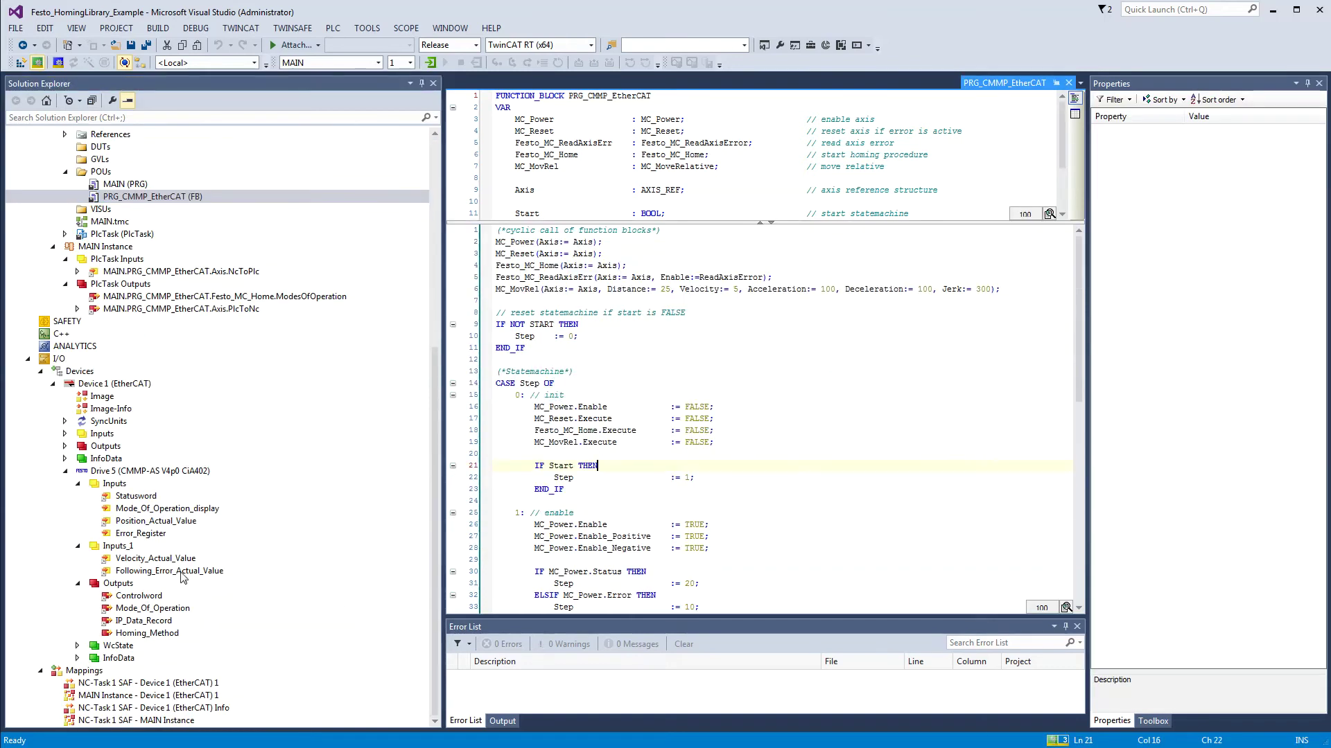
click(435, 486)
scroll(439, 542, up, 9)
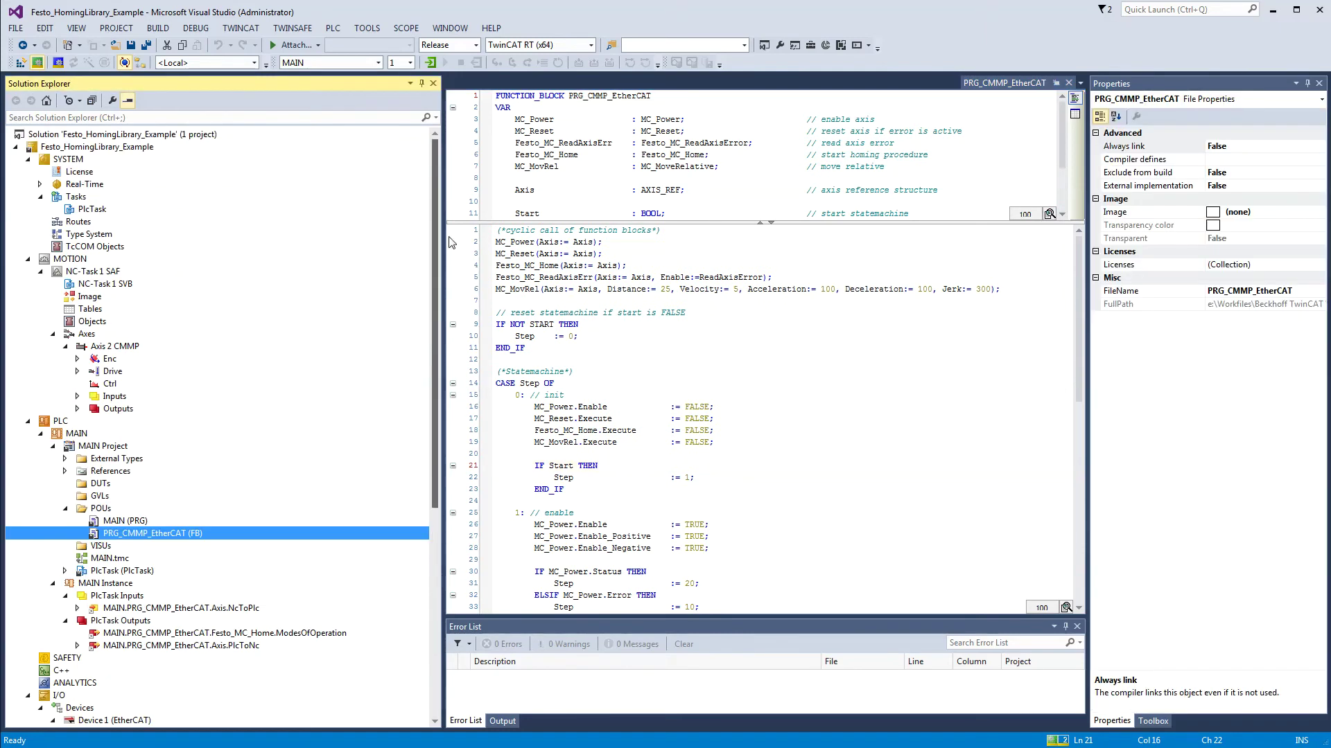
click(71, 160)
- Check the target system in SYSTEM settings without changing it
double_click(71, 161)
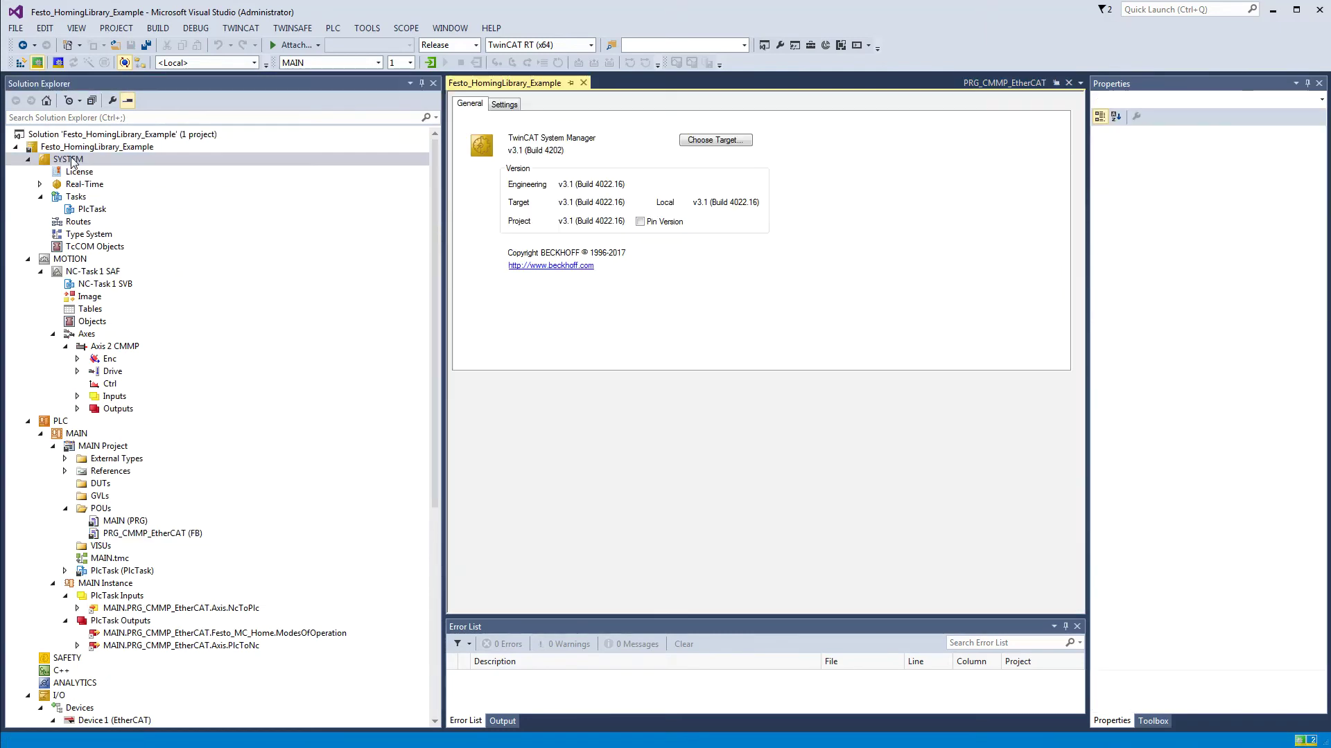
click(715, 141)
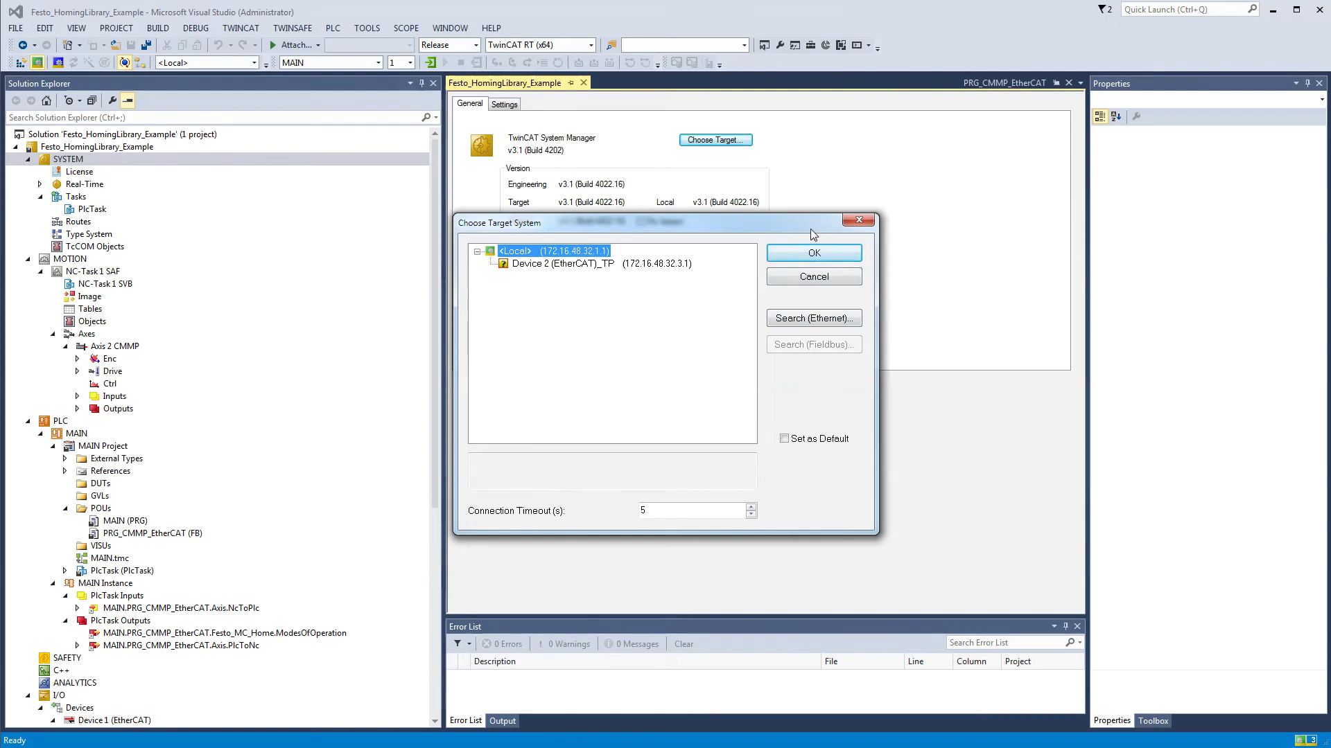
click(851, 273)
- Read the real-time CPU settings from the target
click(69, 185)
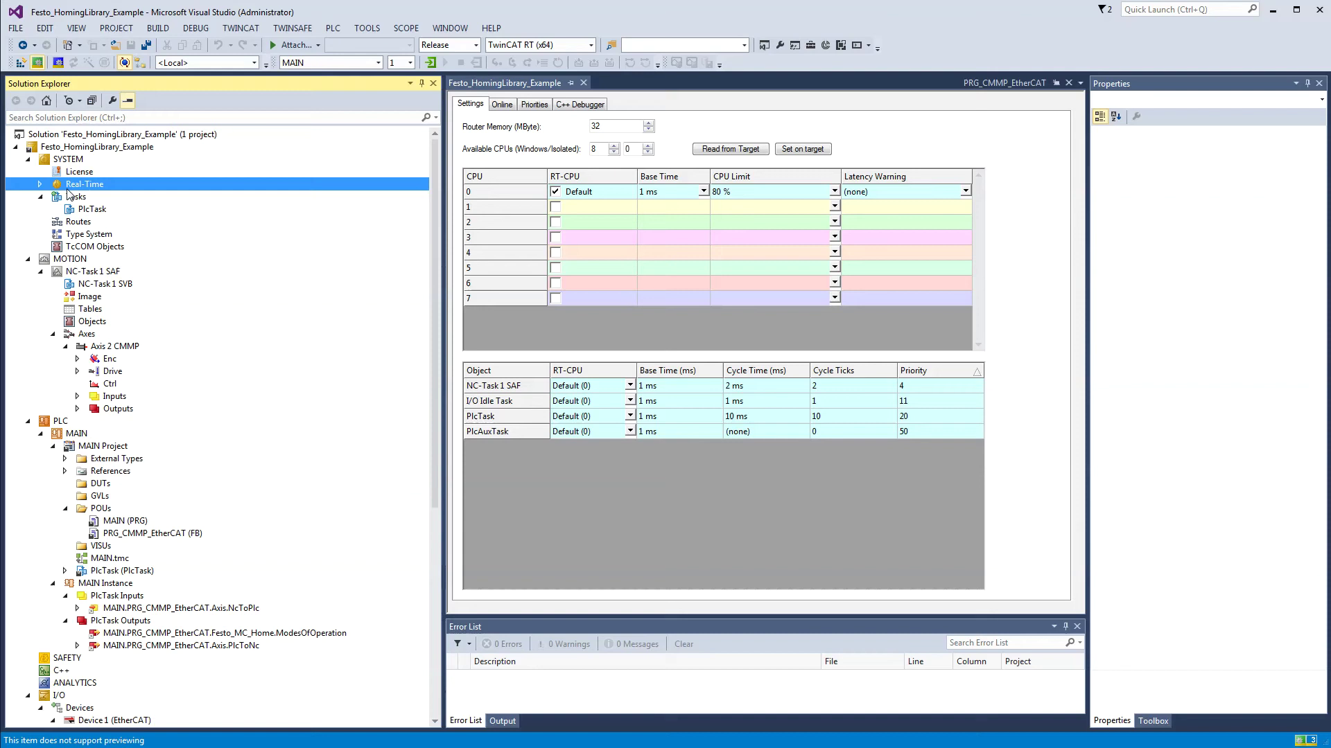
click(758, 154)
drag(437, 227, 438, 503)
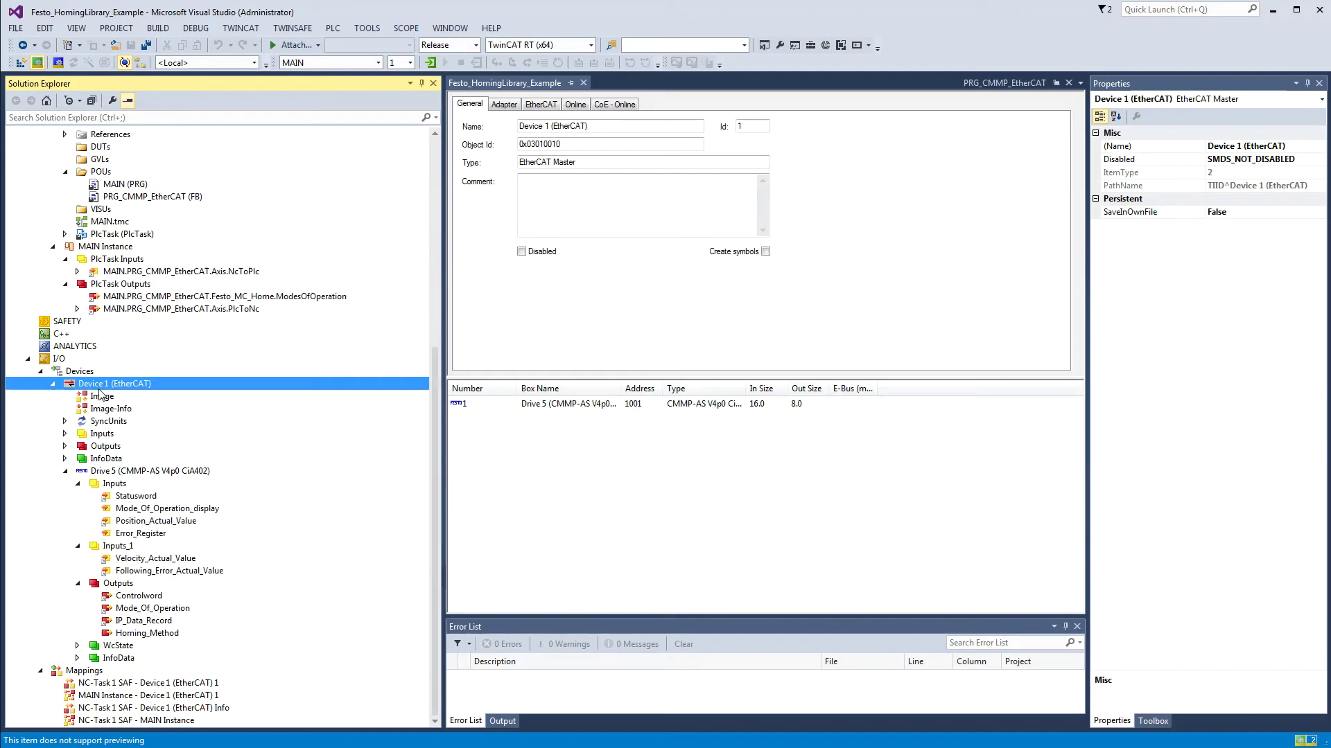
- Search adapters on Device 1's Adapter tab to confirm the hard-port NIC, then return to Total Commander
click(504, 104)
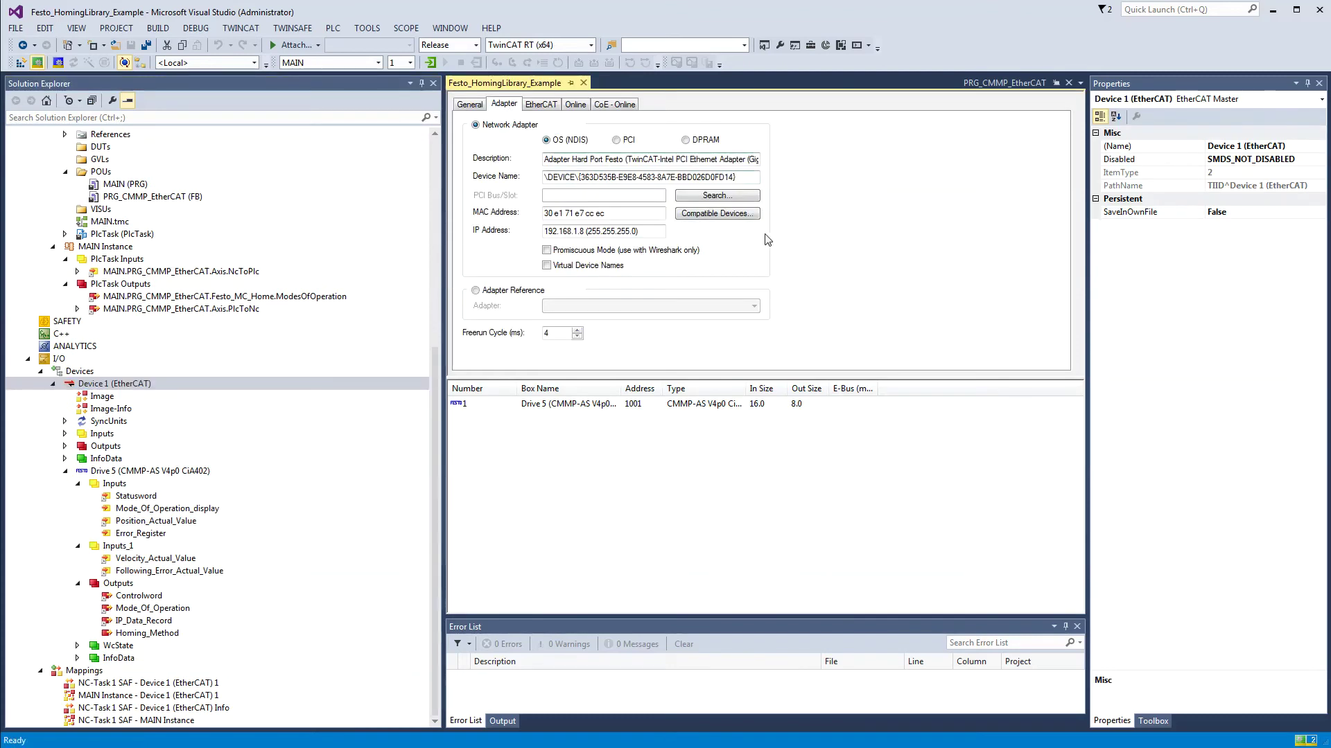
click(713, 196)
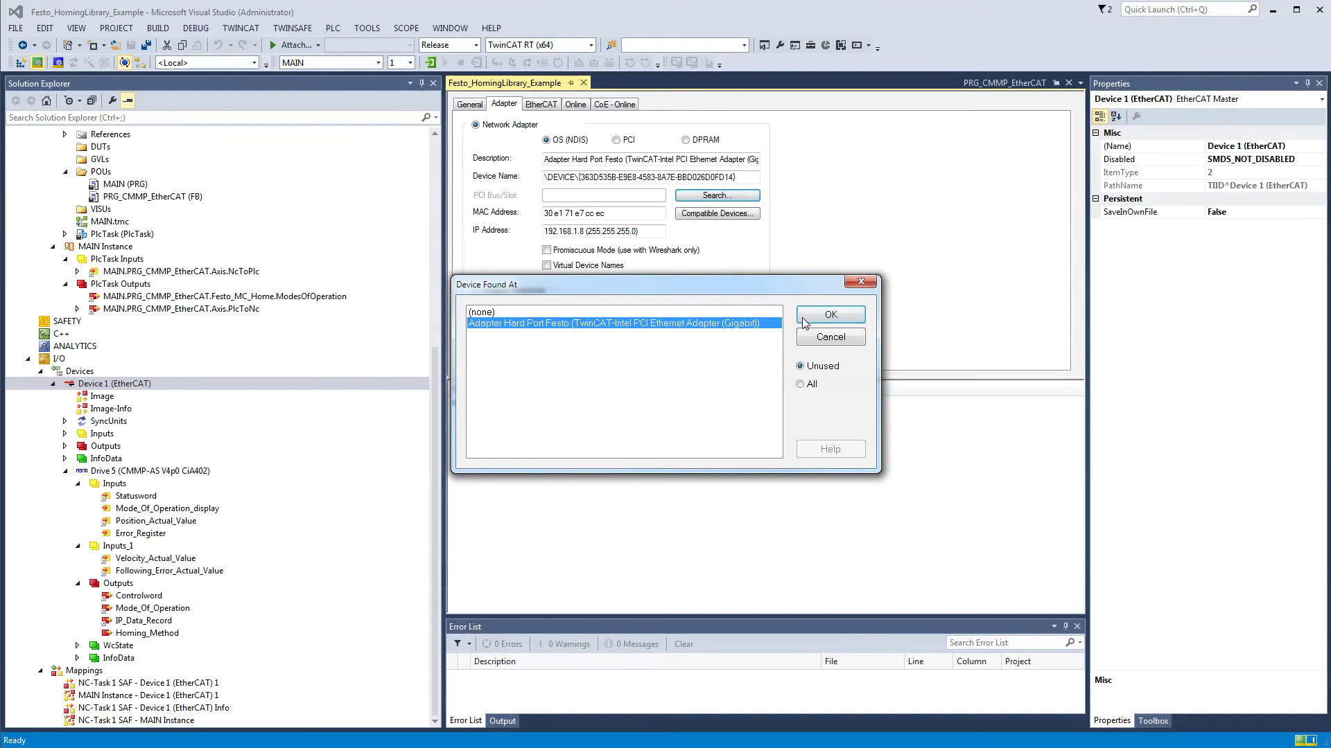
click(854, 339)
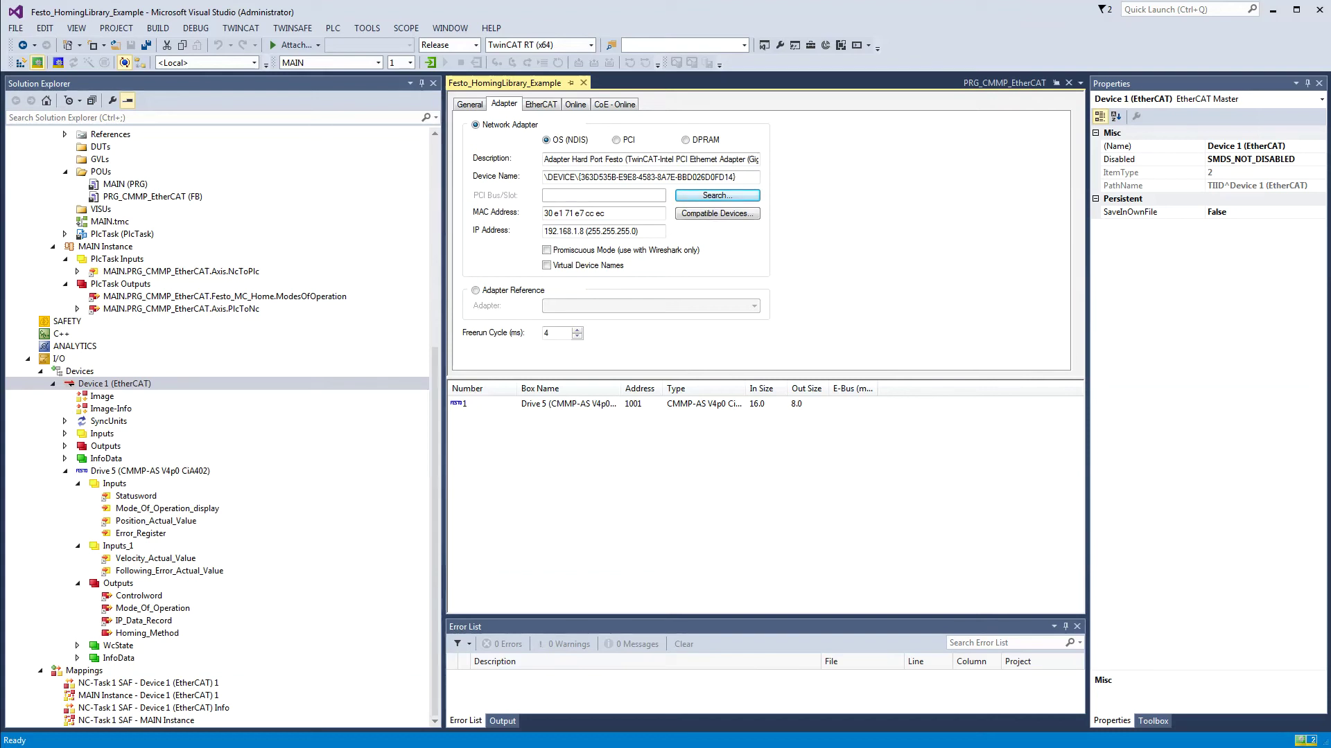
key(alt+Tab)
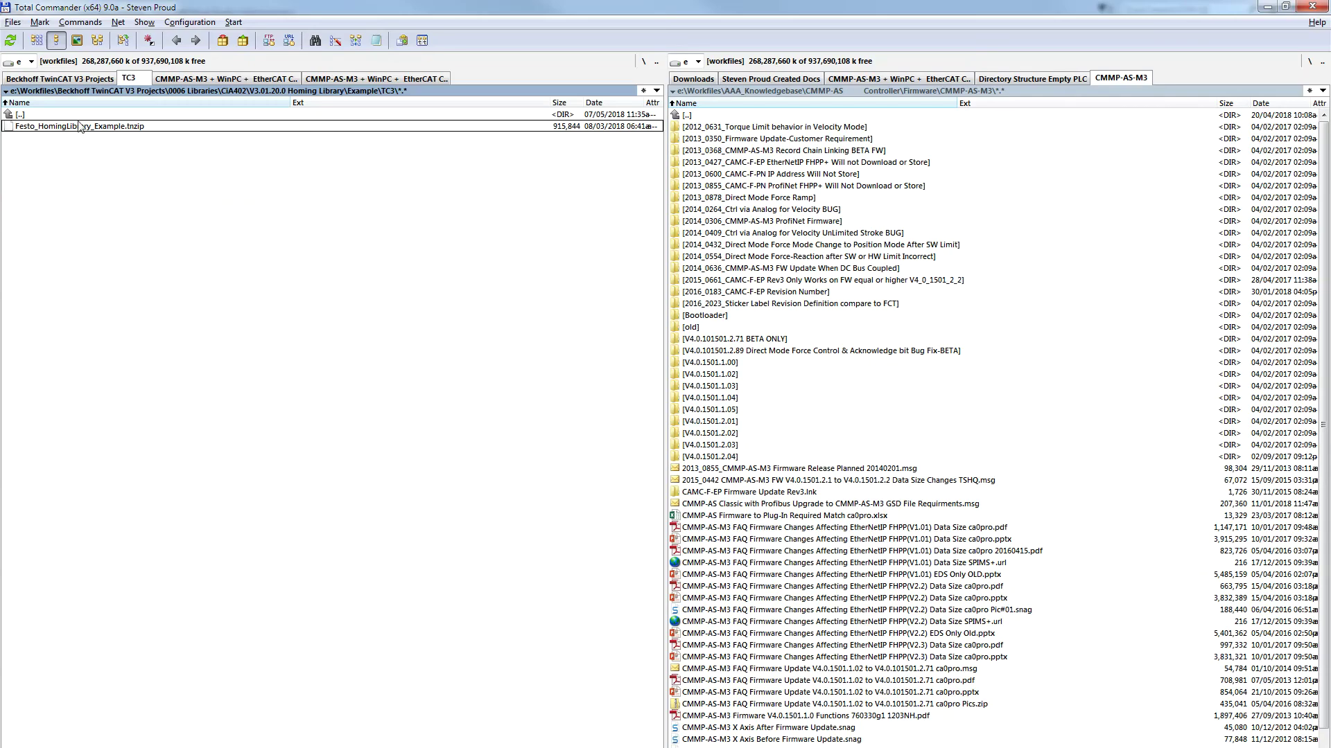
- Go from TC3 up to Documentation and open Festo_HomingLibrary ca0pro.pdf
double_click(64, 116)
double_click(43, 114)
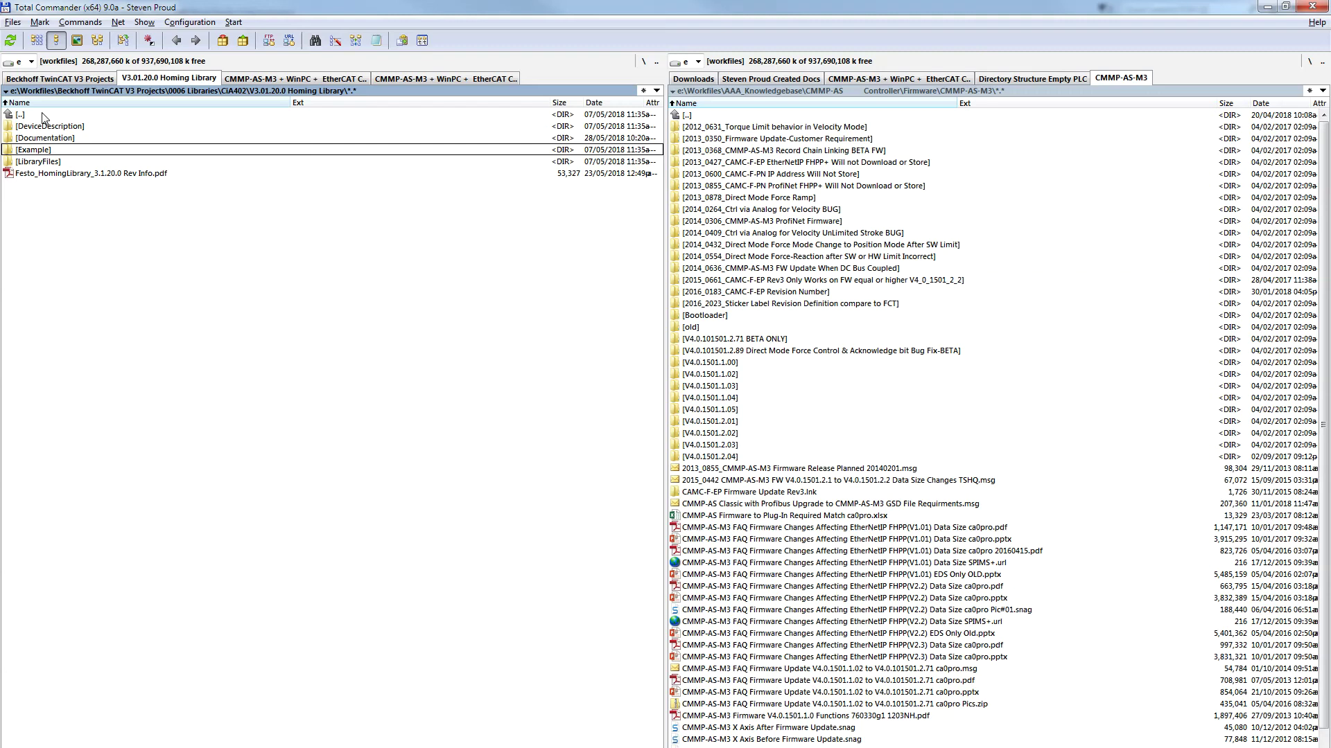
double_click(55, 139)
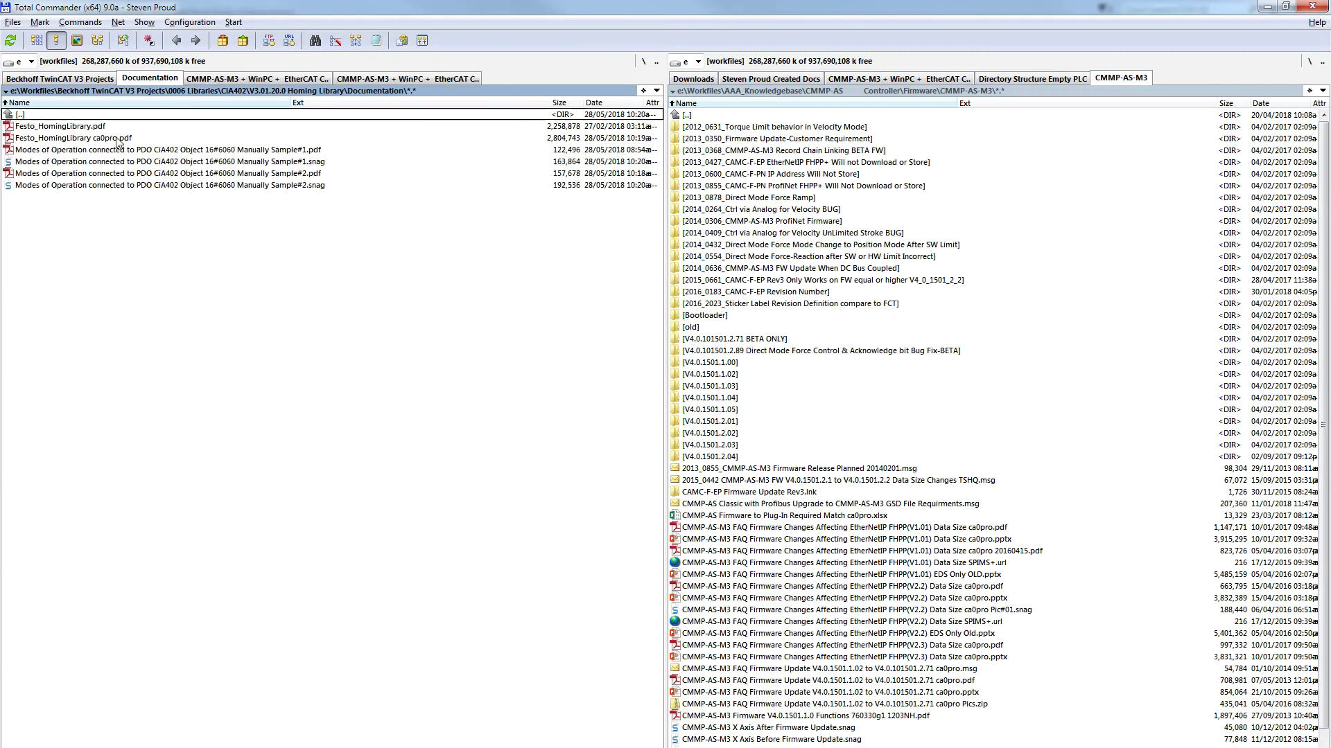
click(73, 141)
double_click(73, 140)
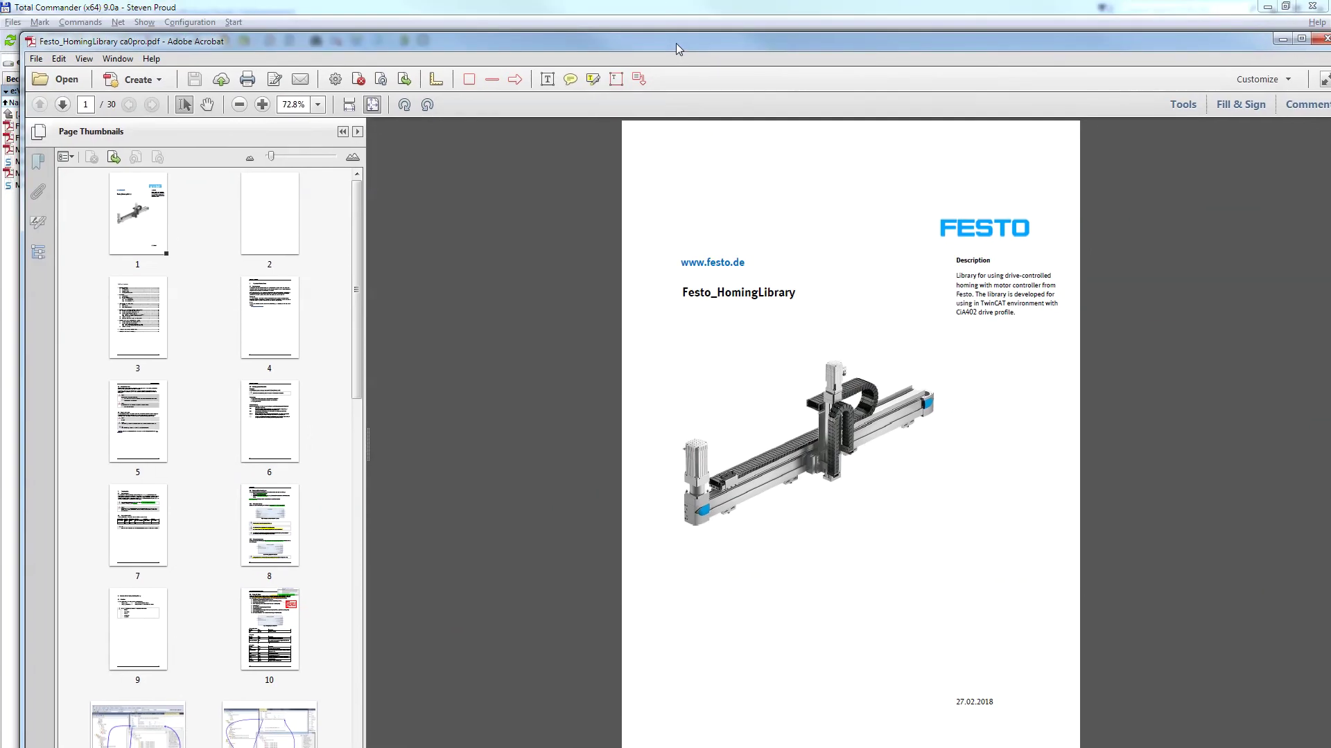
- Maximize the manual and show its bookmarks panel
mouse_move(676, 43)
mouse_down()
mouse_move(1062, 41)
mouse_move(669, 22)
mouse_up()
click(11, 129)
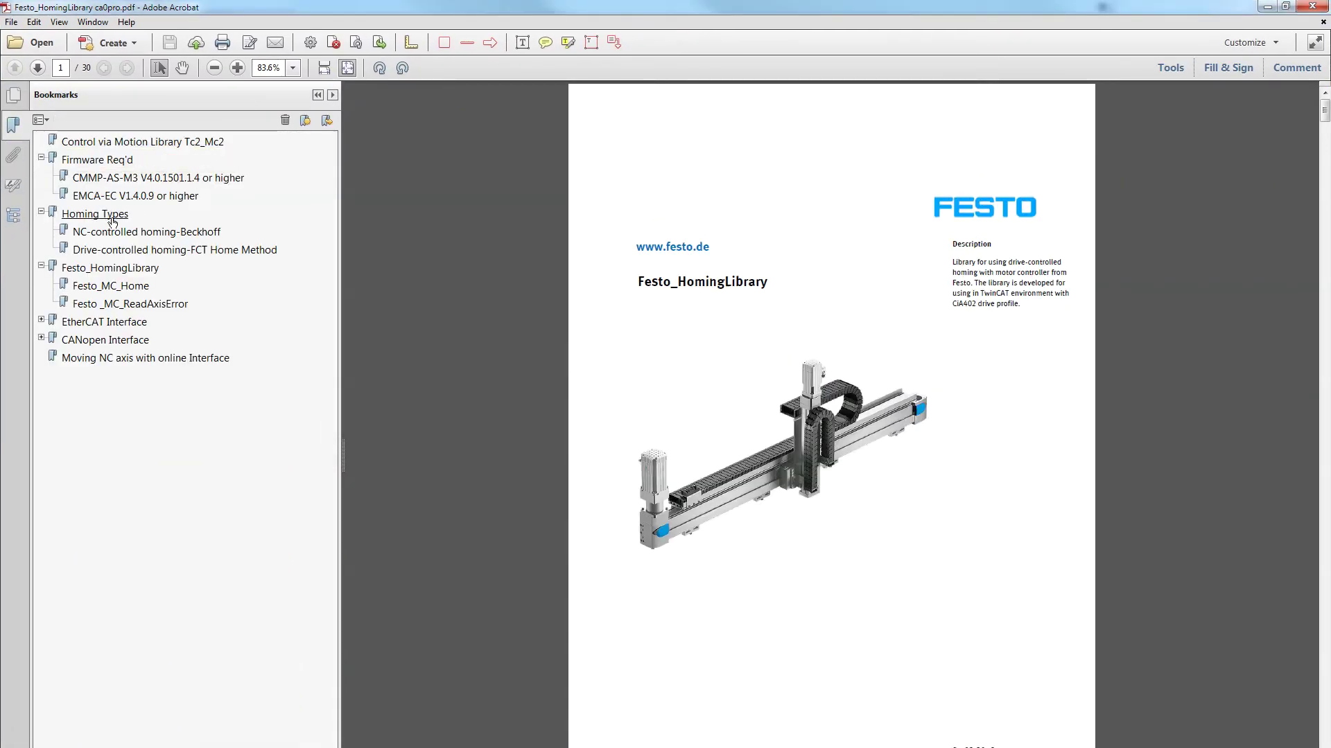
click(117, 471)
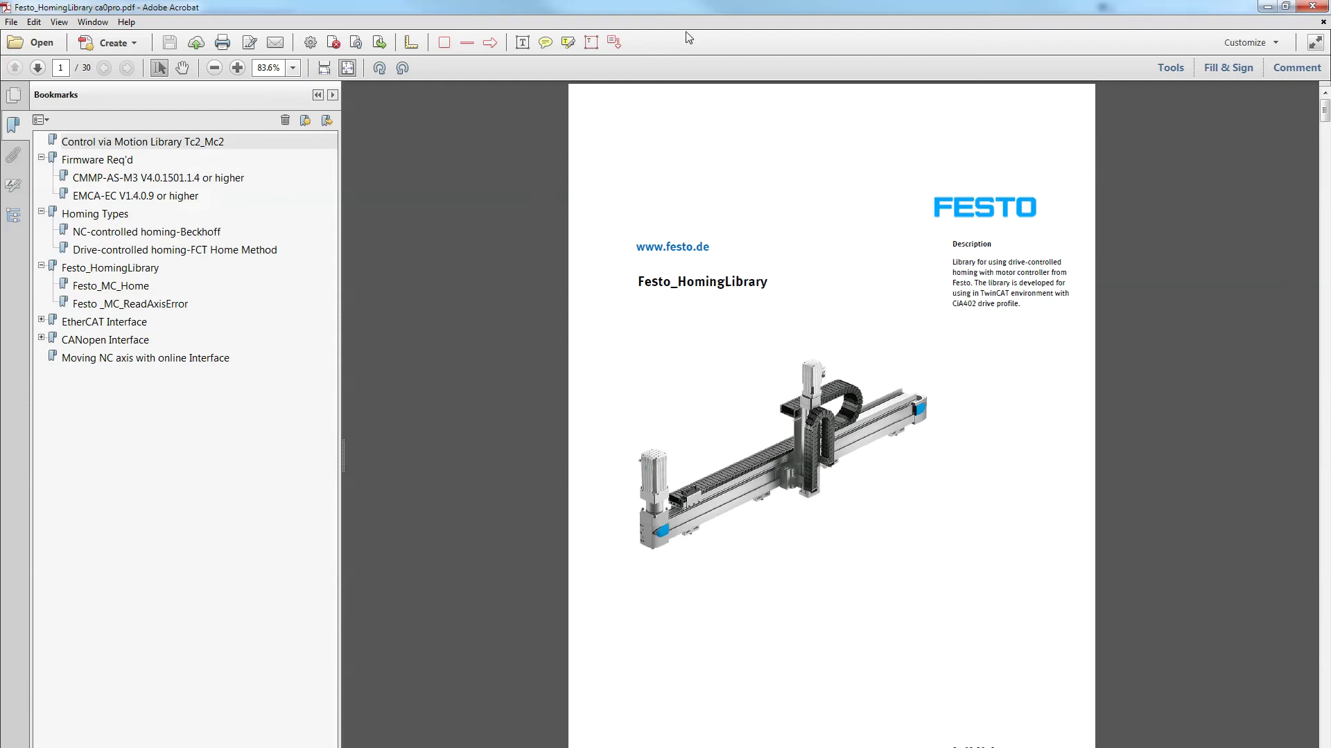
- Restore the window, nudge it up-left and stretch it to the screen bottom
double_click(689, 9)
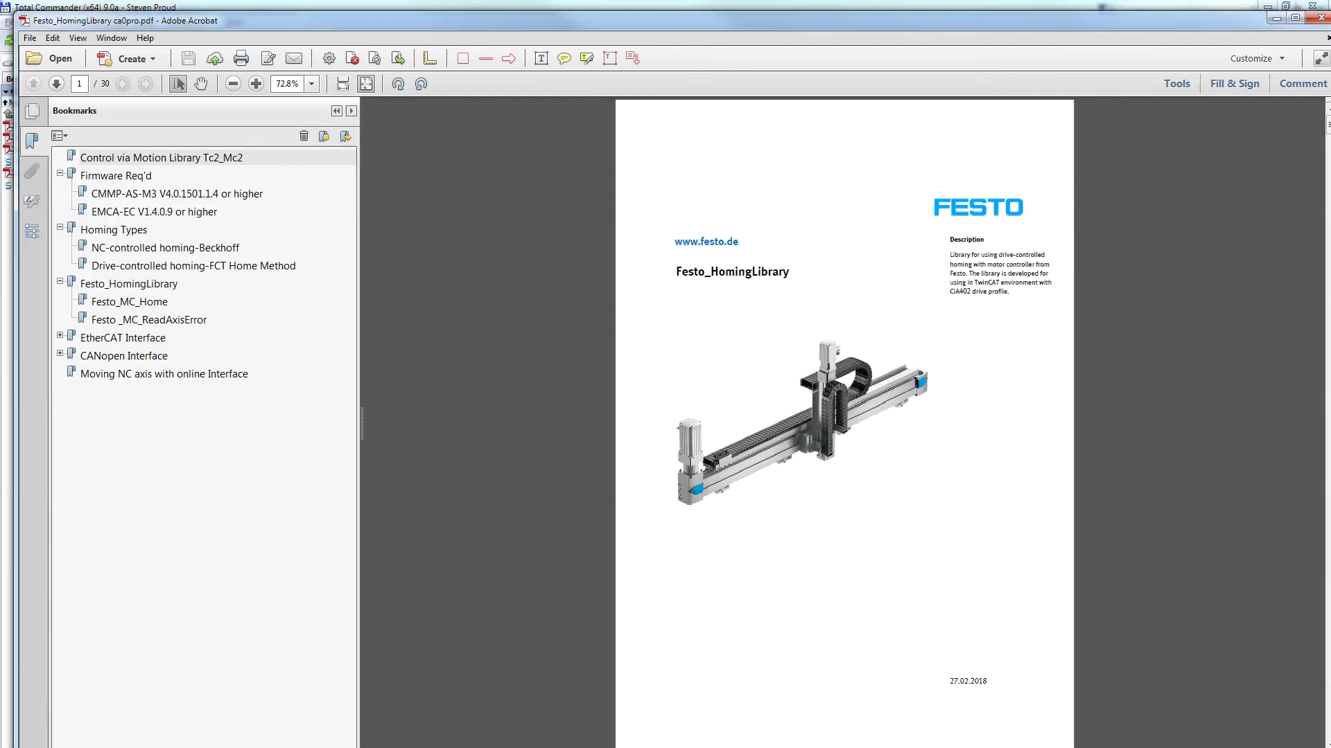
drag(277, 23, 263, 14)
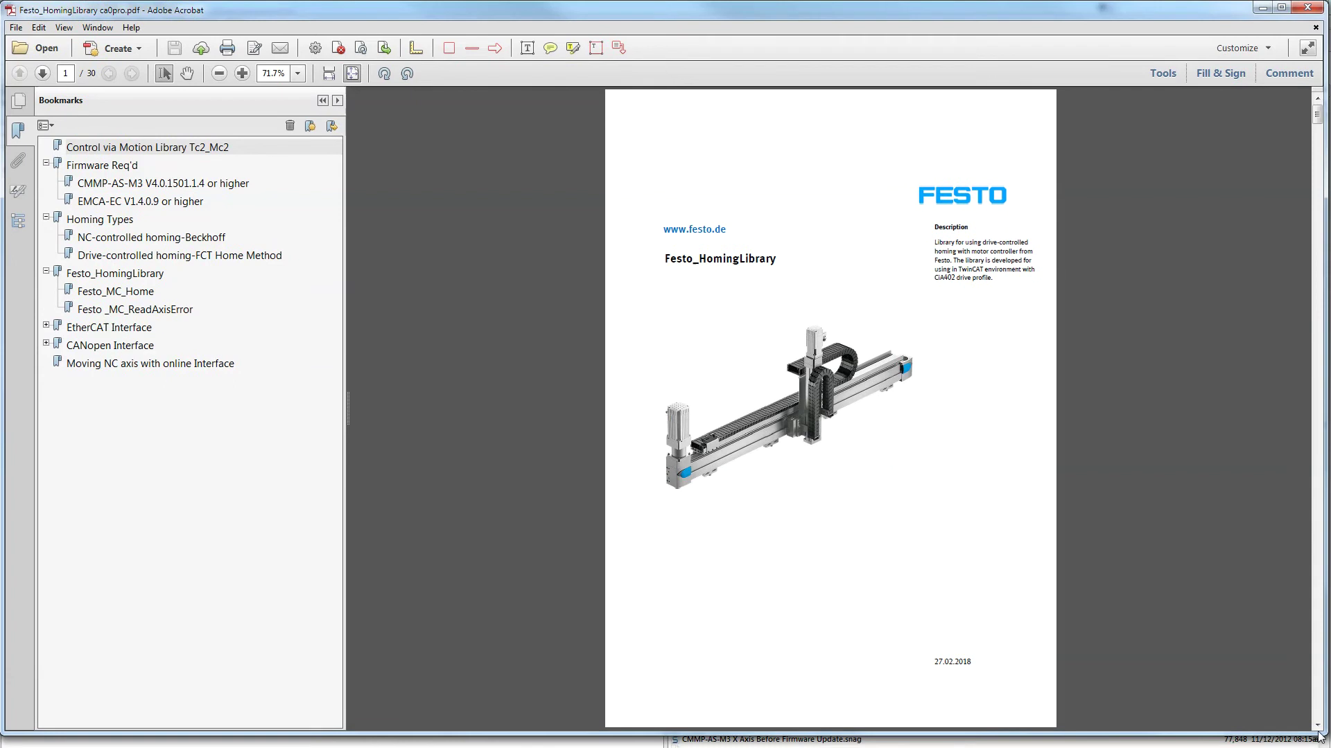
drag(1320, 736, 1325, 744)
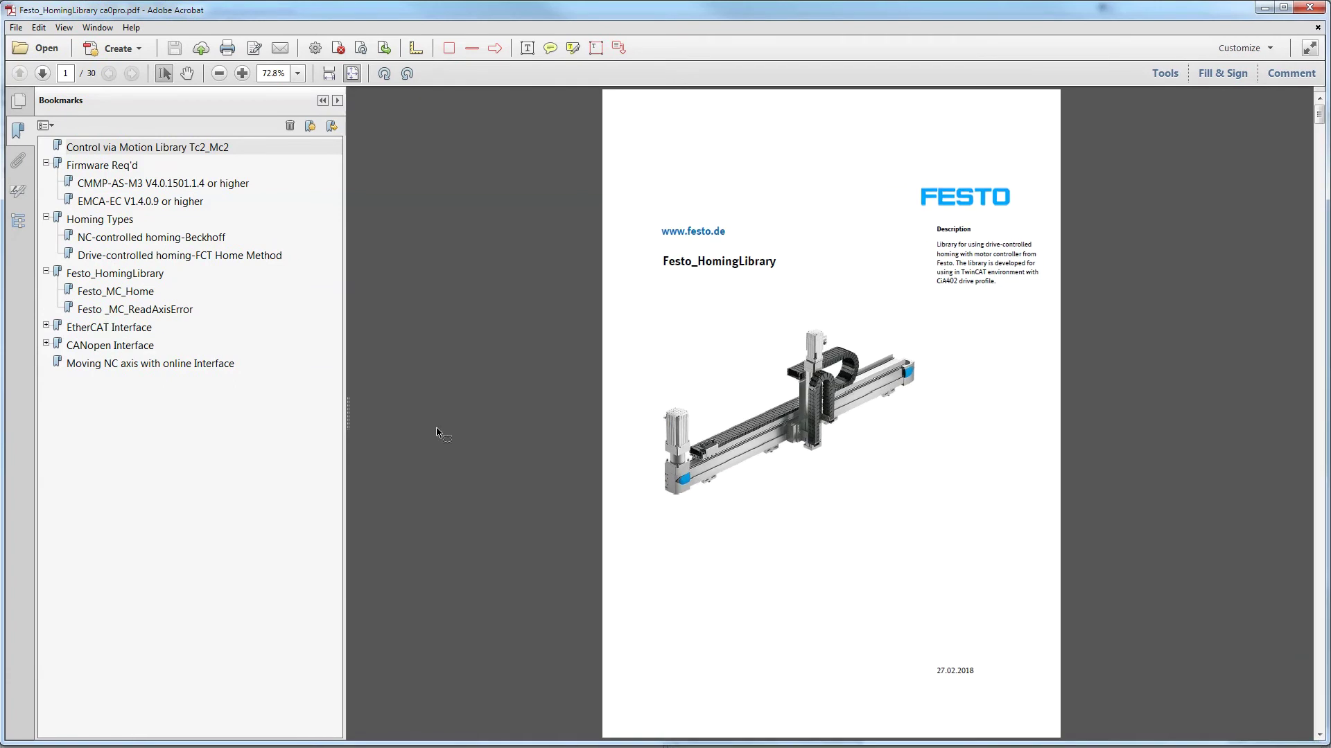
- Show the manual's section 3.2 Festo_MC_Home on page 10 at 100% zoom
click(86, 220)
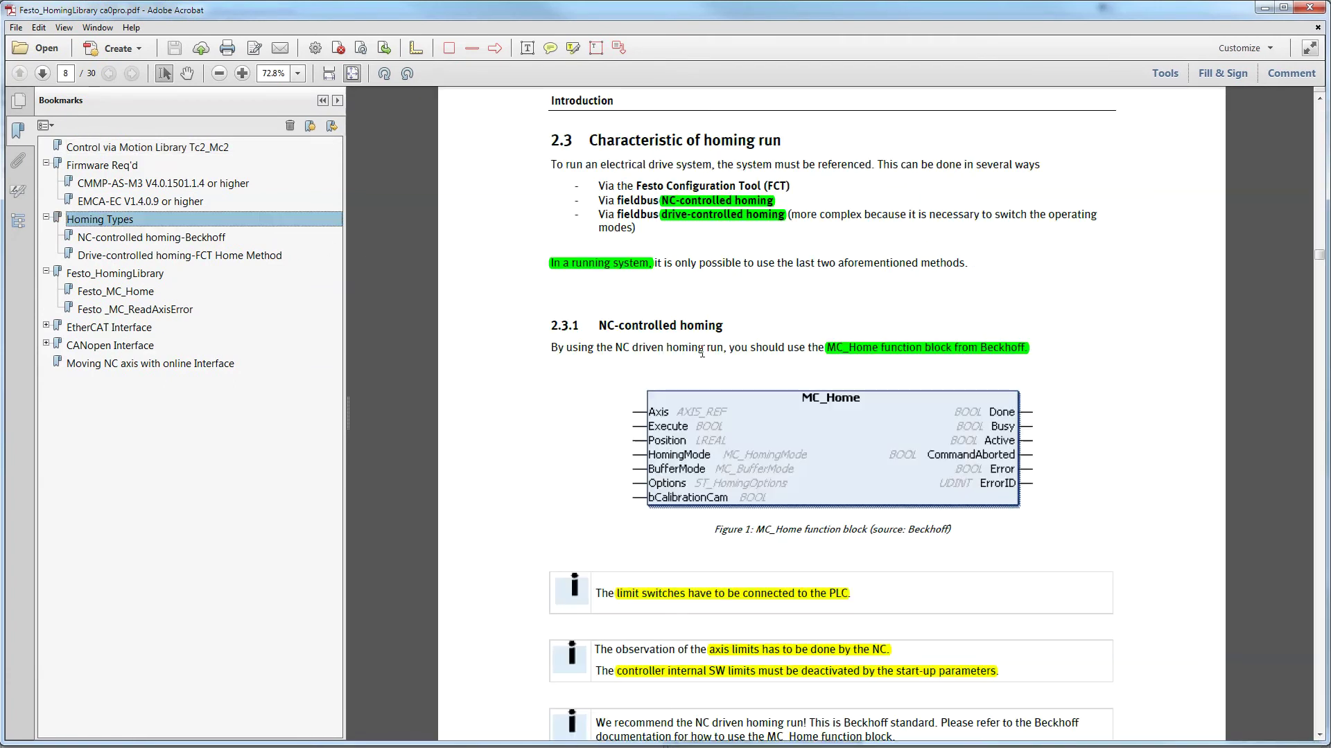
click(352, 74)
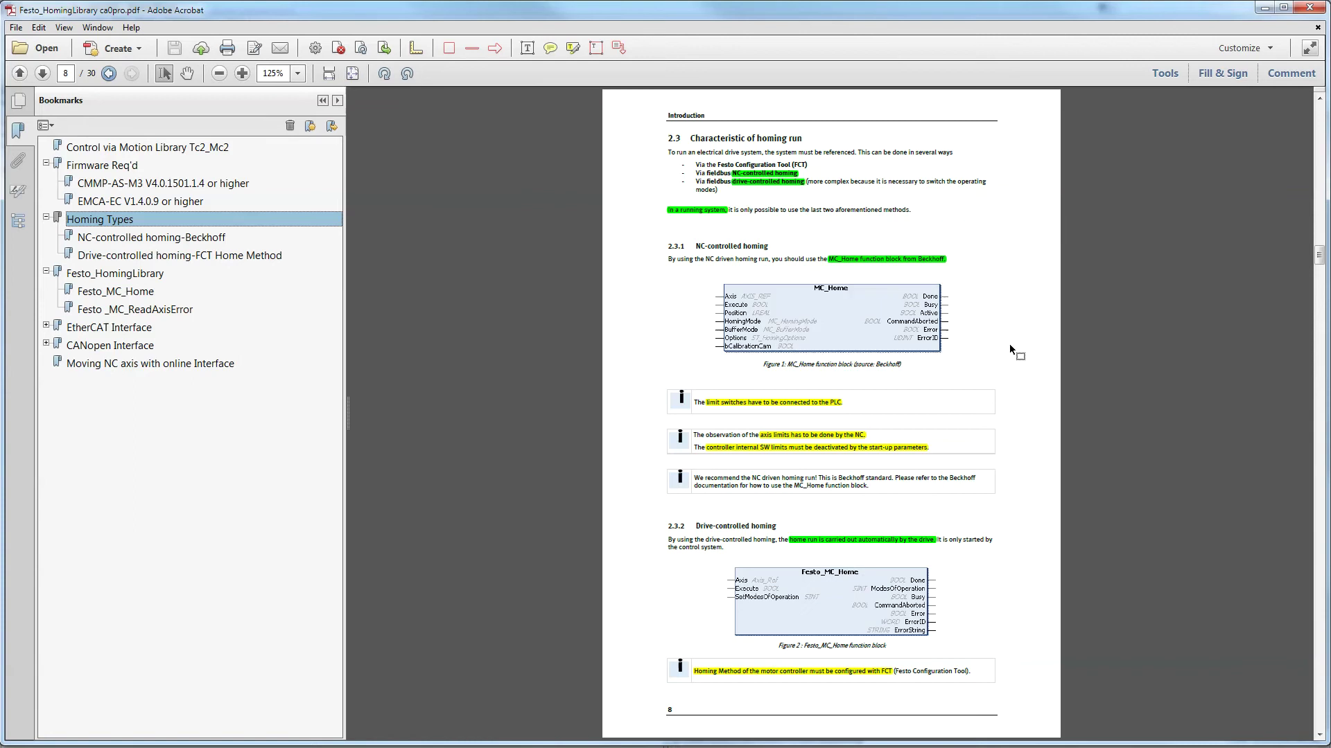
scroll(947, 471, down, 2)
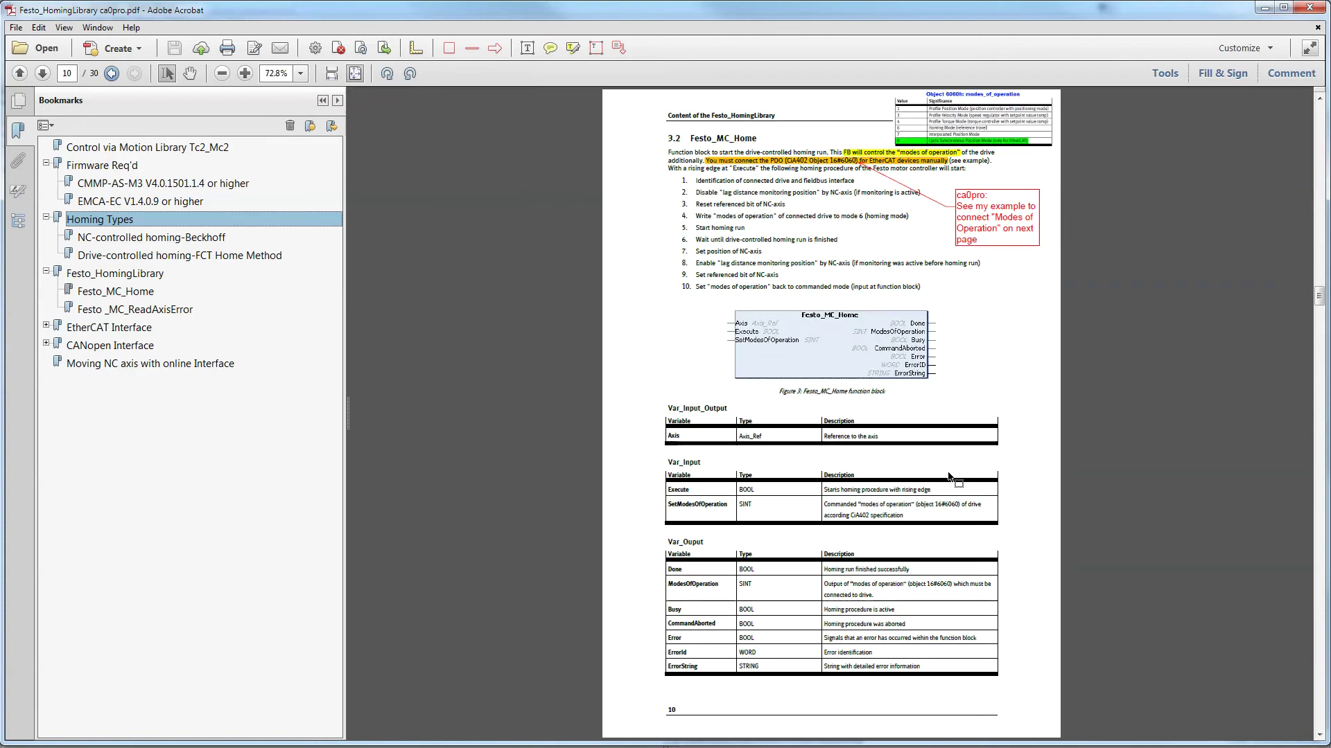
click(1015, 384)
key(ctrl+1)
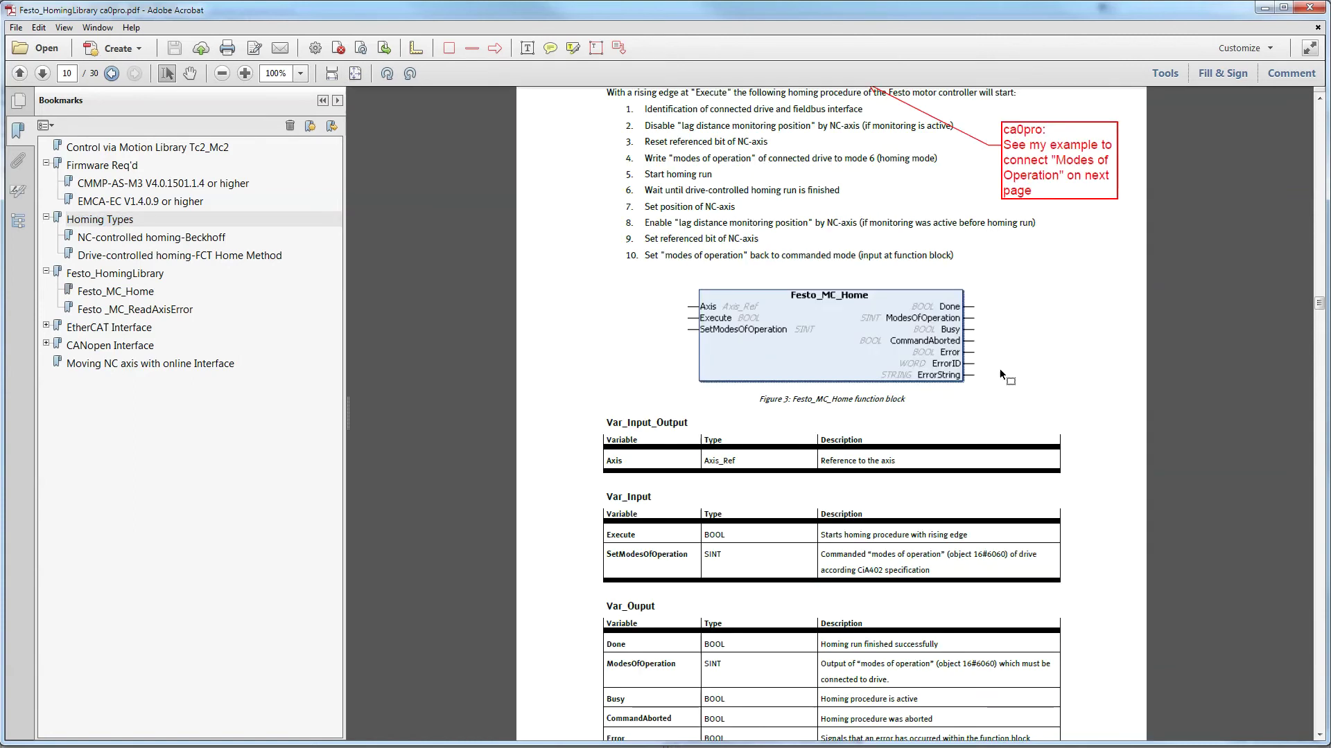
scroll(1000, 372, up, 4)
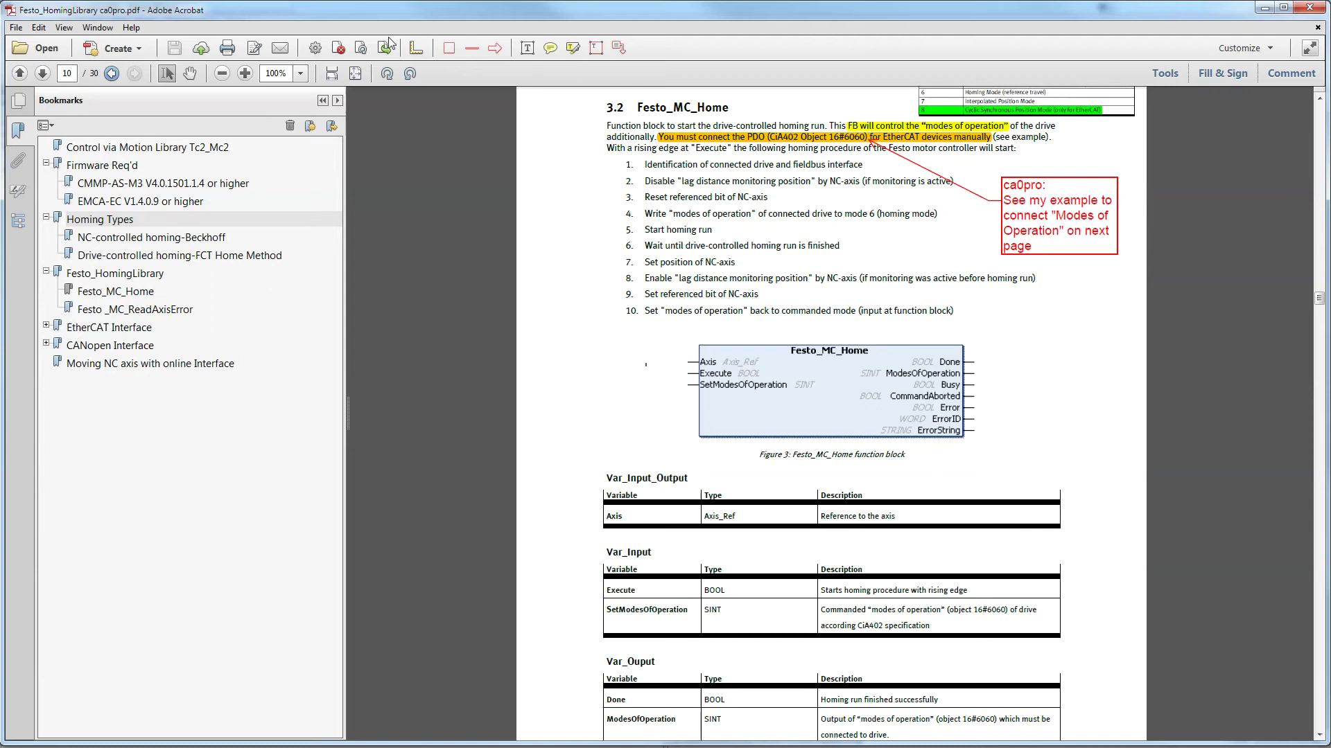
- Page through manual pages 11 to 22 showing the ModesOfOperation-to-Mode_Of_Operation linking screenshots
click(355, 73)
scroll(986, 350, down, 1)
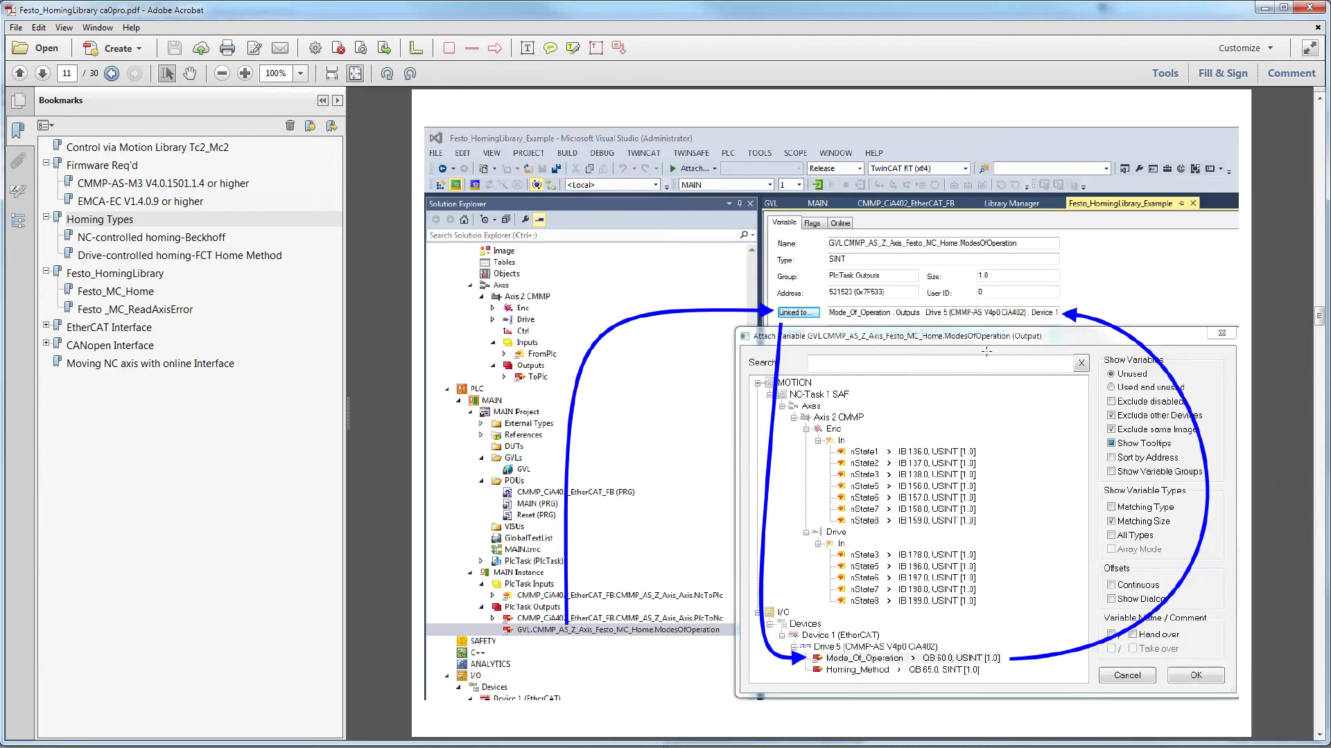
scroll(987, 364, down, 5)
scroll(993, 379, down, 4)
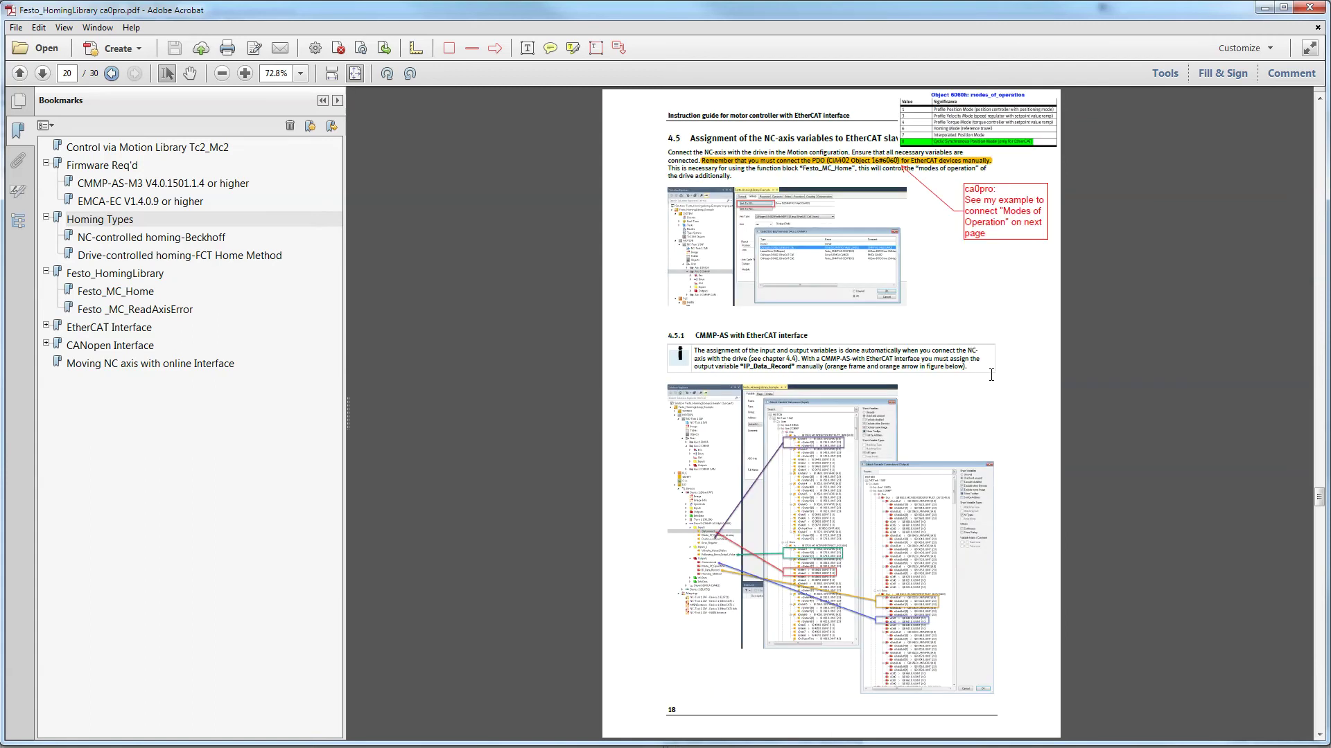
scroll(989, 375, down, 1)
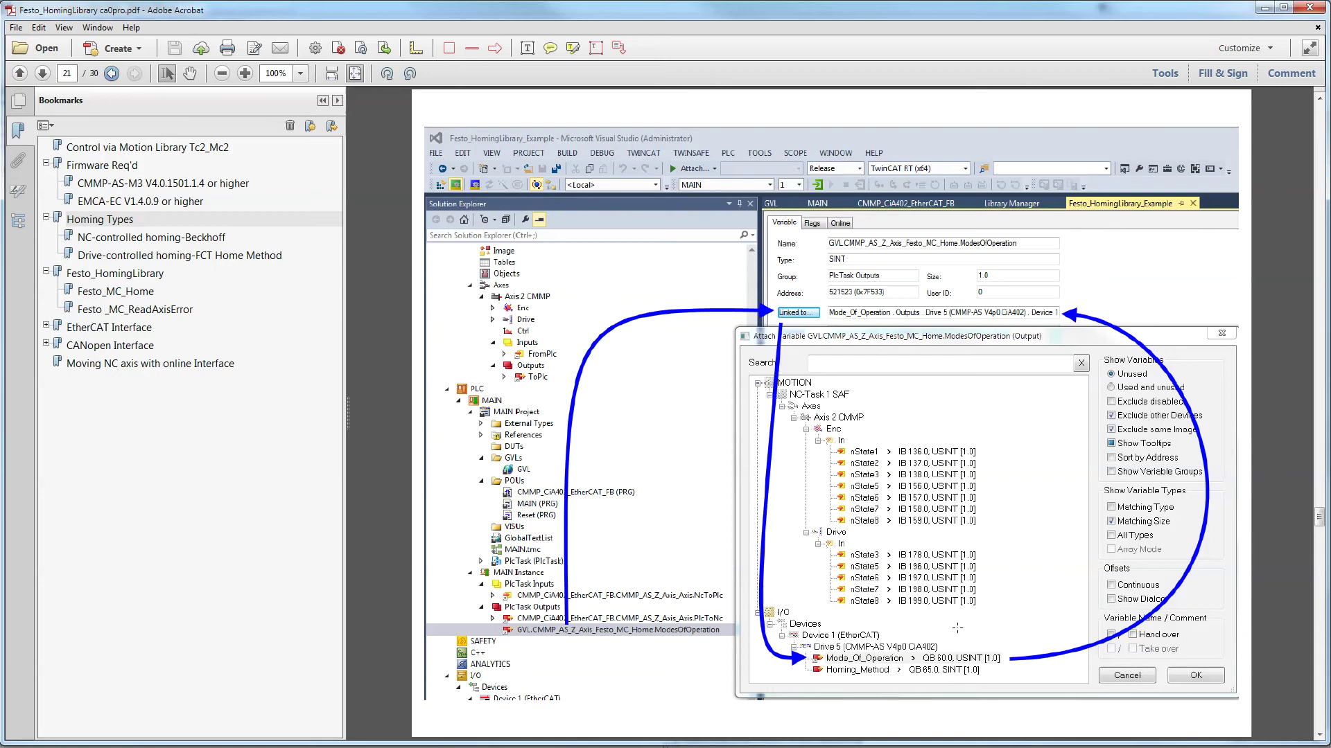
scroll(978, 415, down, 1)
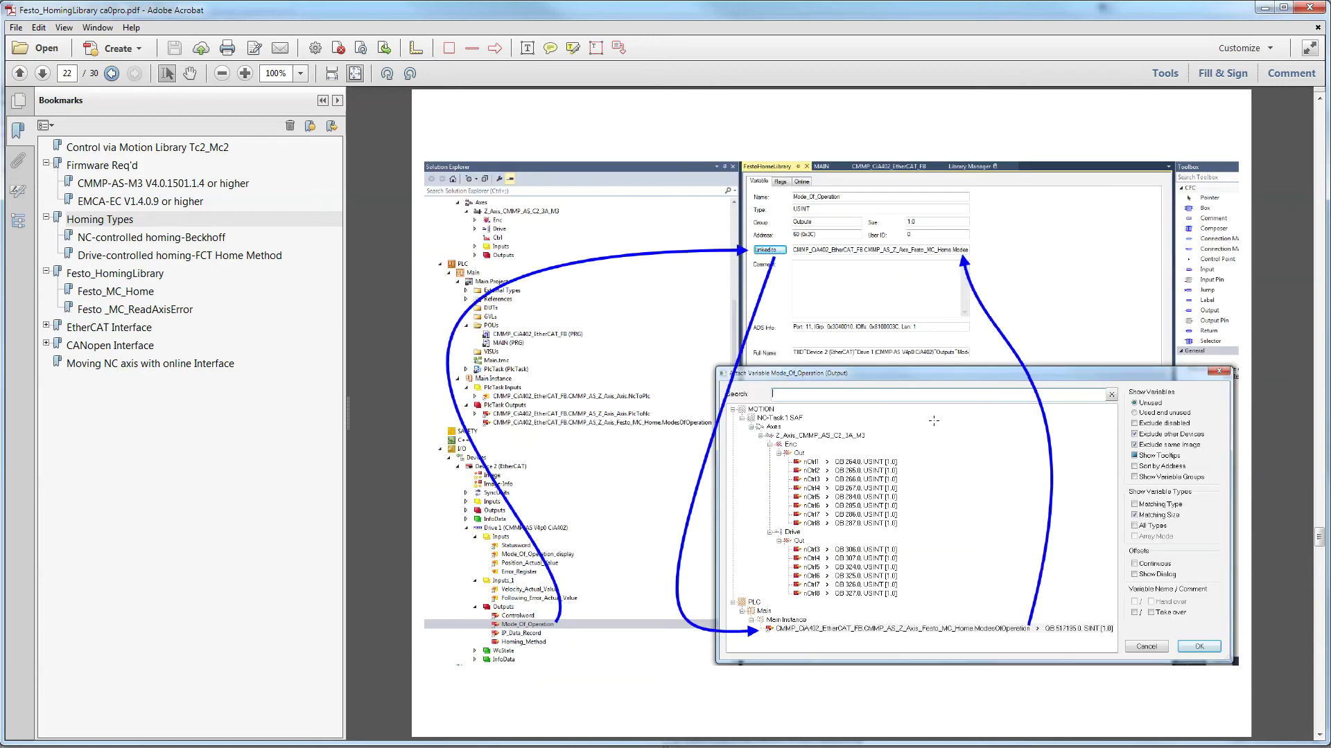
scroll(934, 421, up, 1)
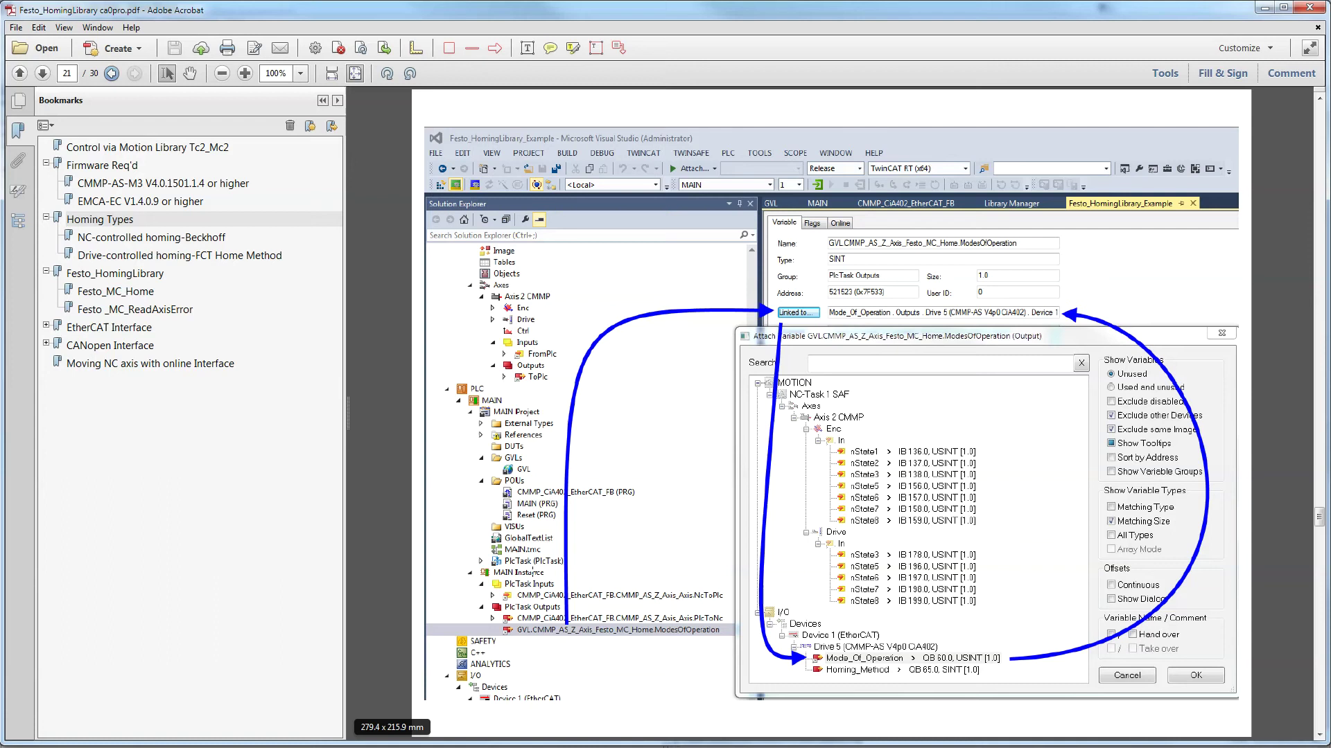
scroll(602, 652, down, 1)
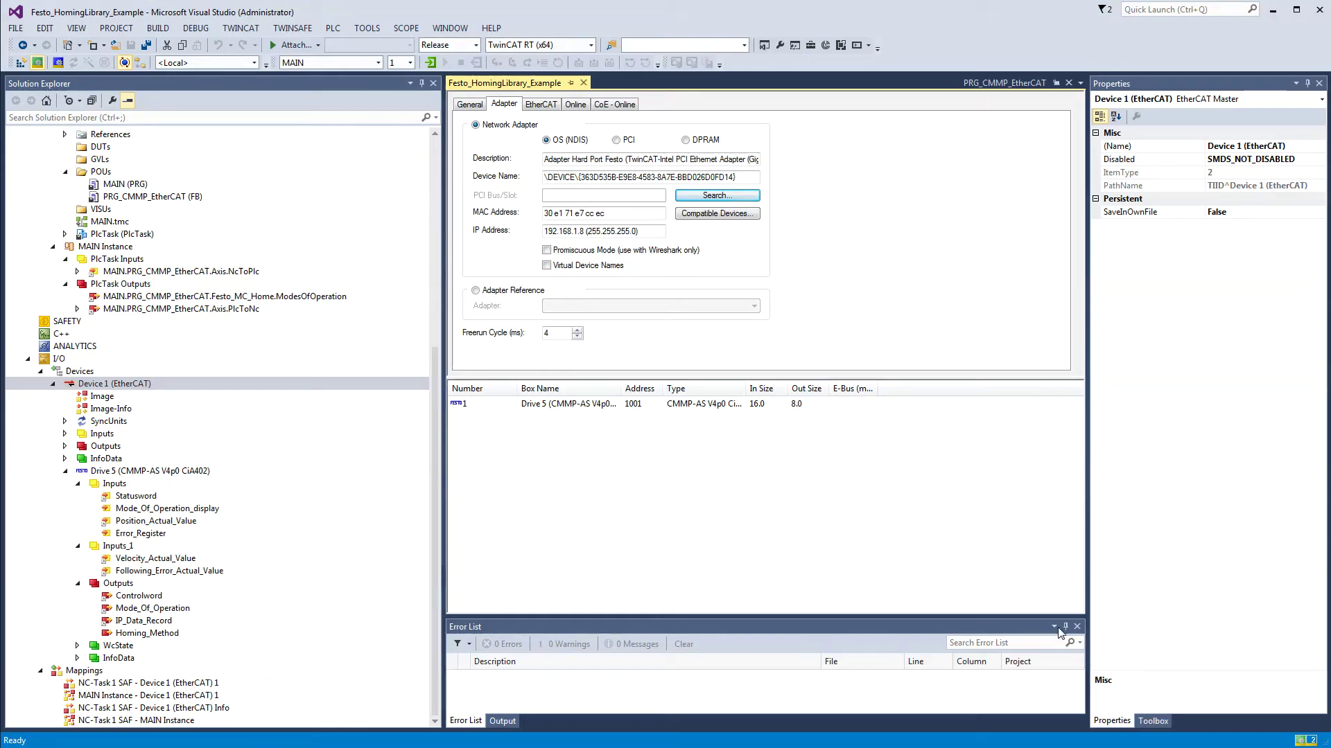
- Check that the ModesOfOperation PLC output is linked to Drive 5's Mode_Of_Operation, leaving it unchanged
click(435, 464)
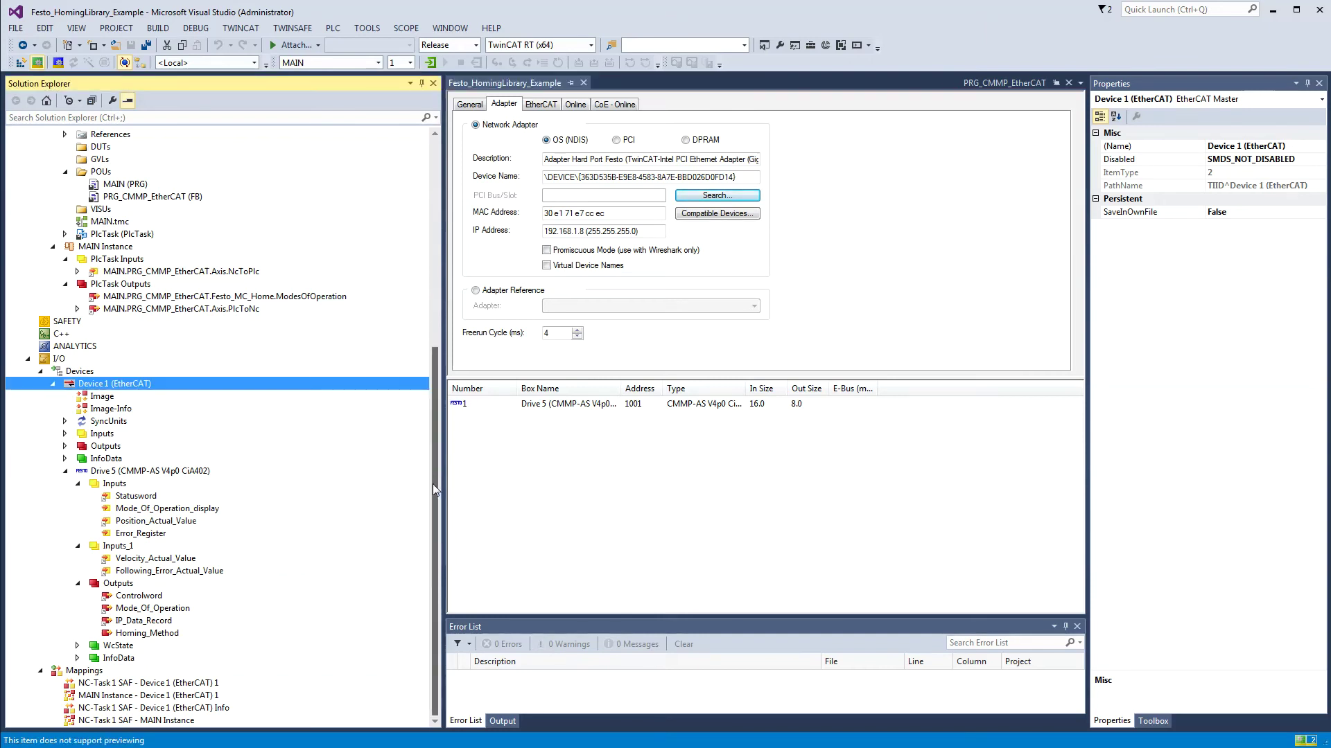
click(283, 298)
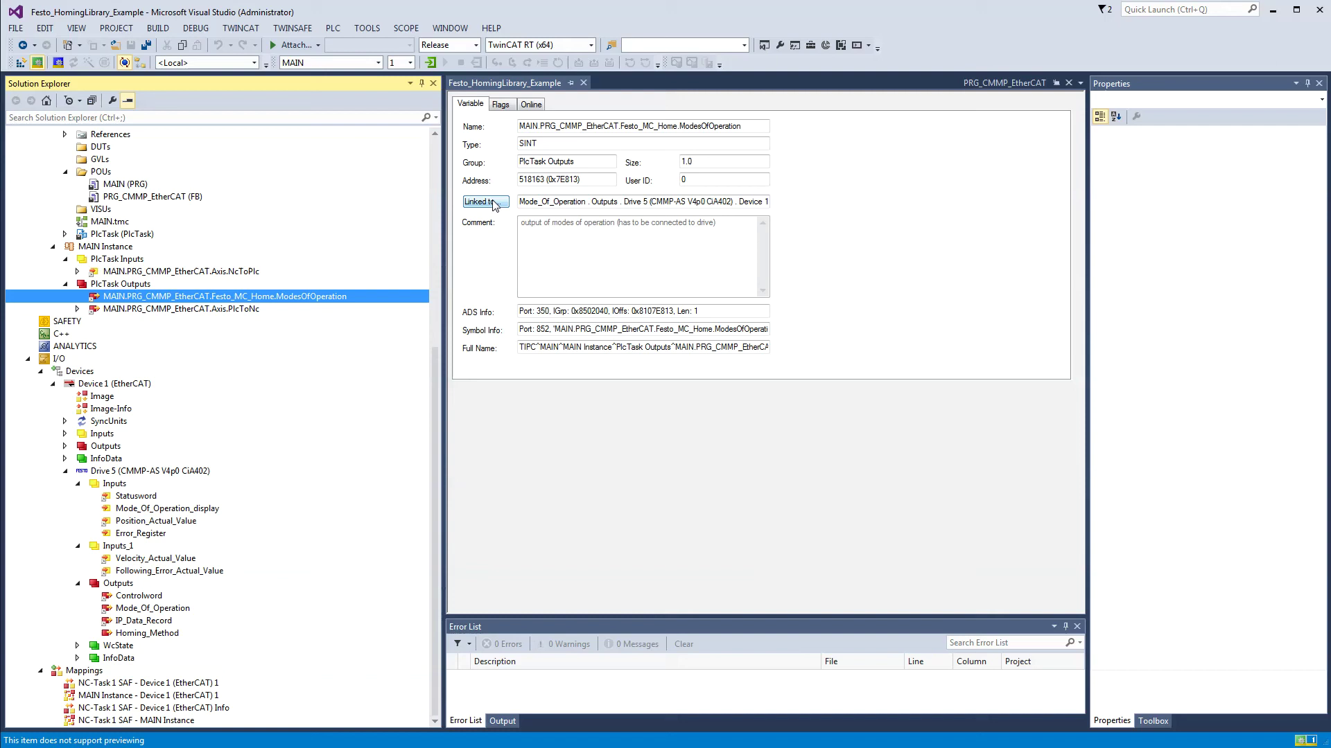
click(483, 202)
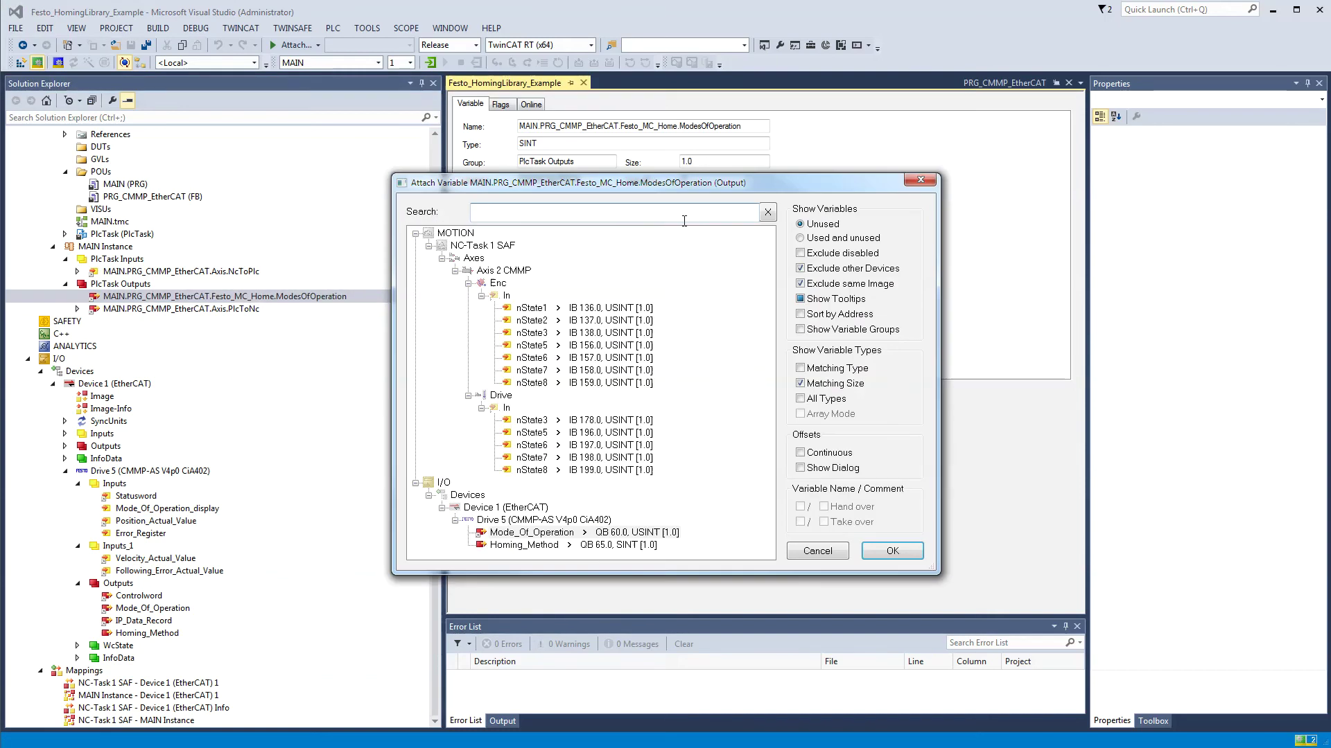
click(521, 532)
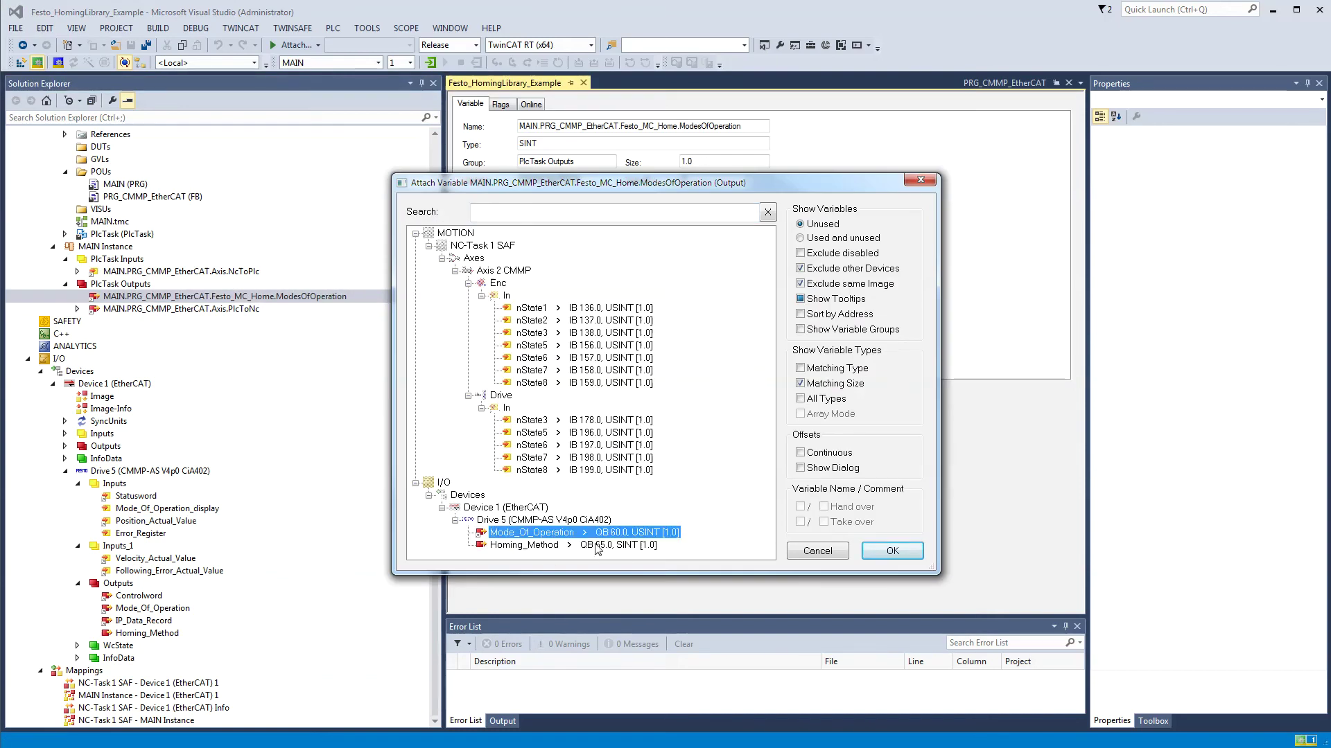
click(841, 551)
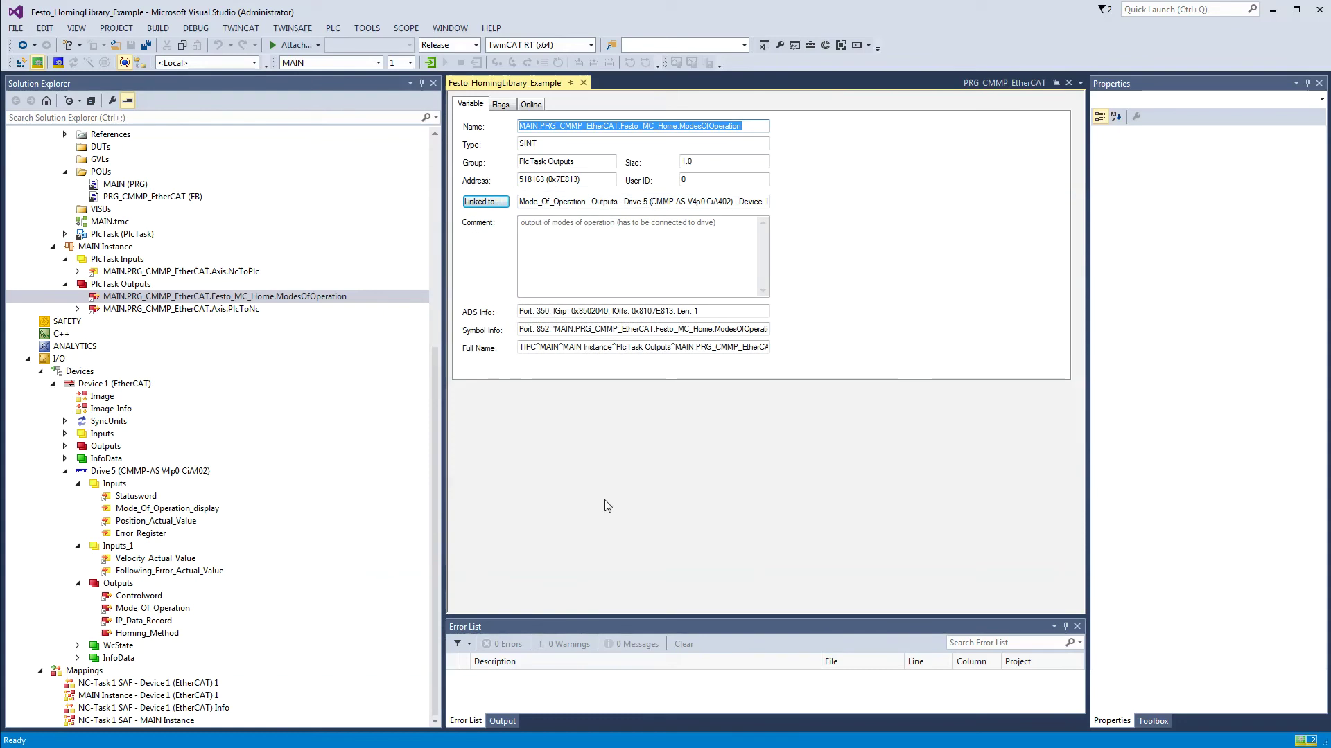
click(439, 462)
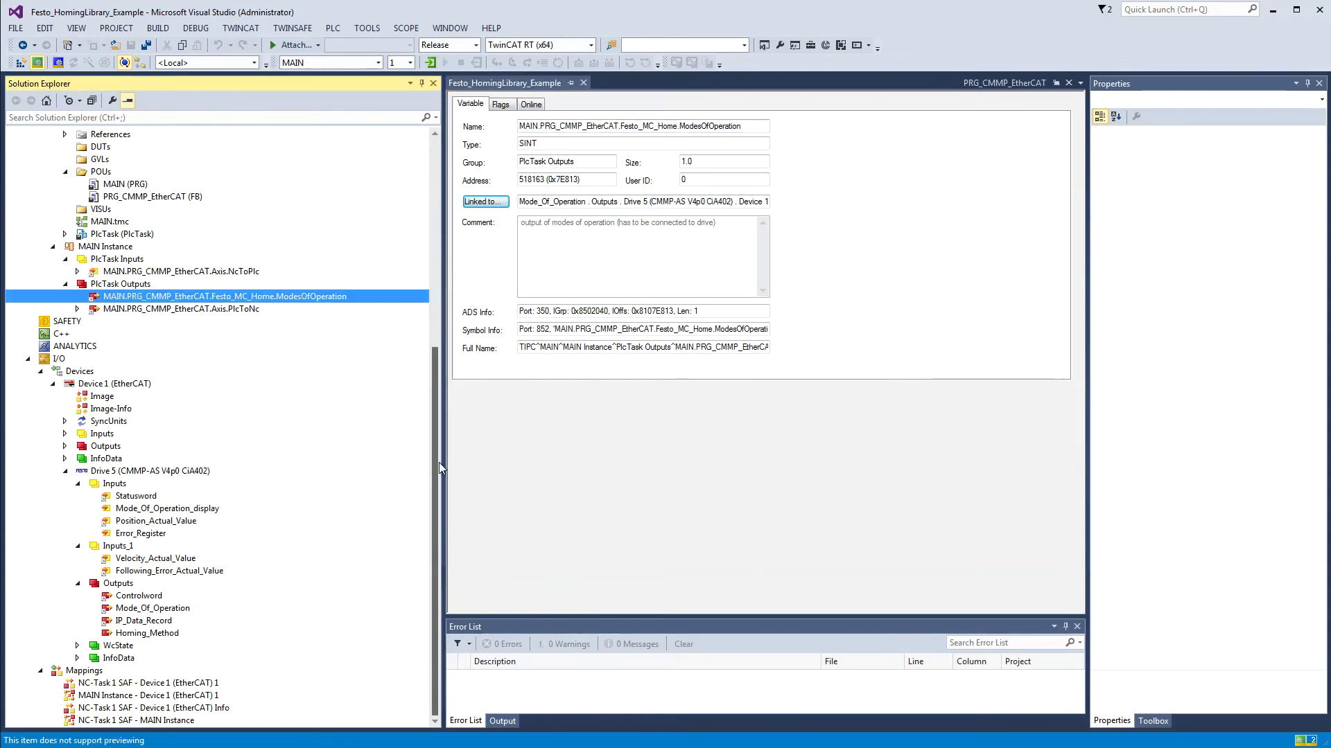
- Read PRG_CMMP_EtherCAT's homing step 20 (SetModesOfOperation 7) and its relative move steps
double_click(110, 200)
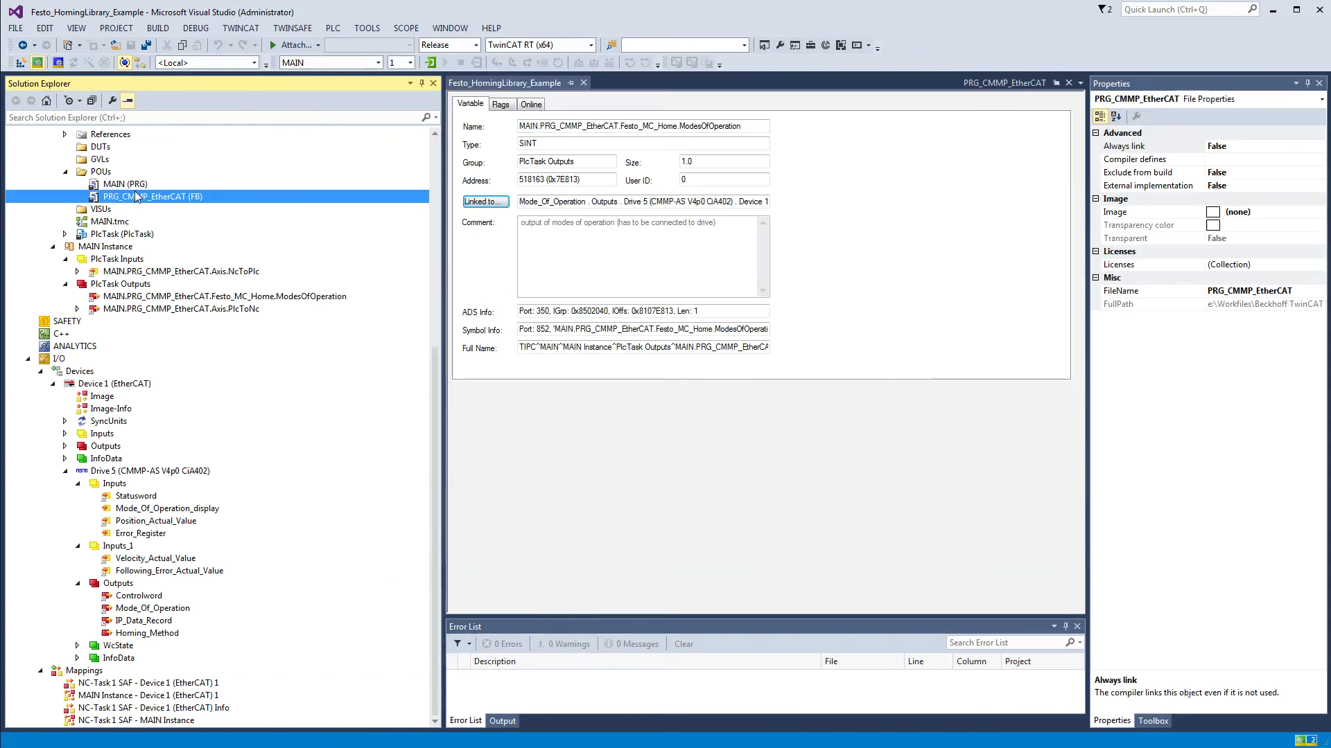
scroll(818, 407, down, 13)
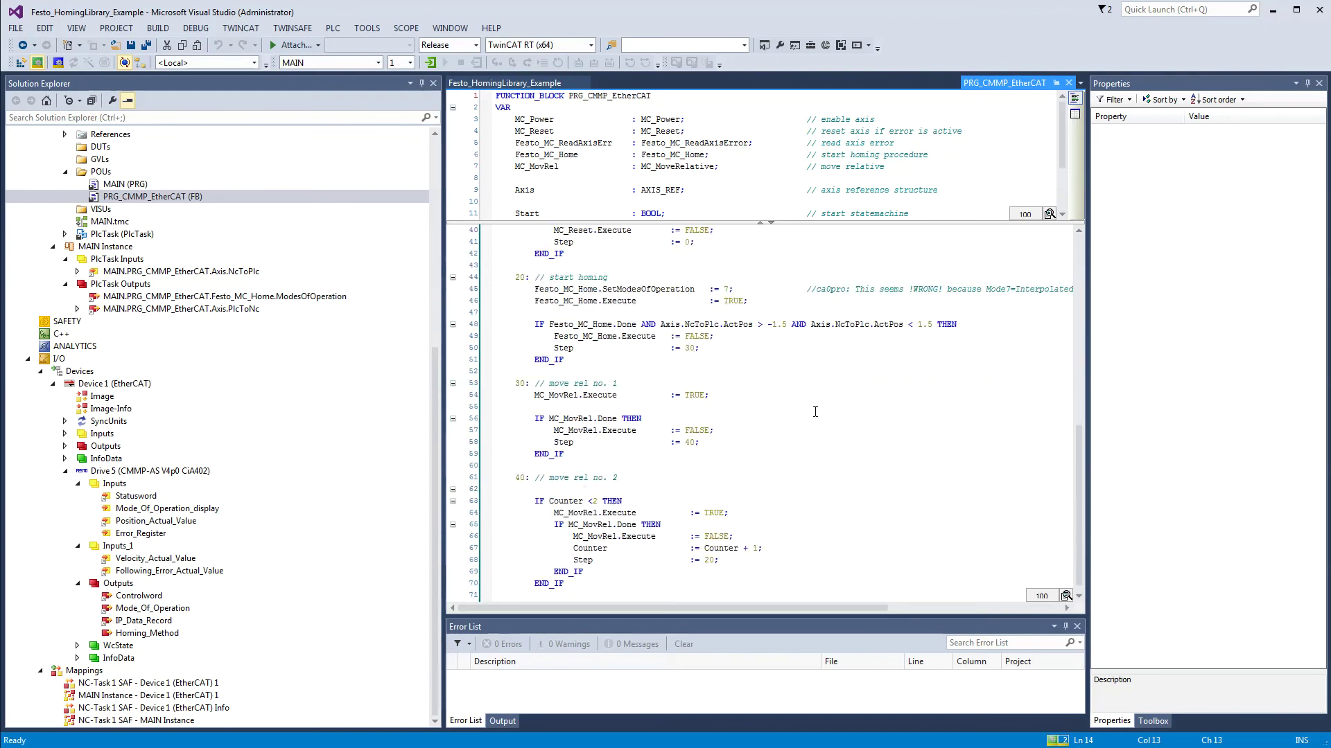
scroll(815, 414, up, 10)
scroll(784, 463, down, 10)
click(275, 299)
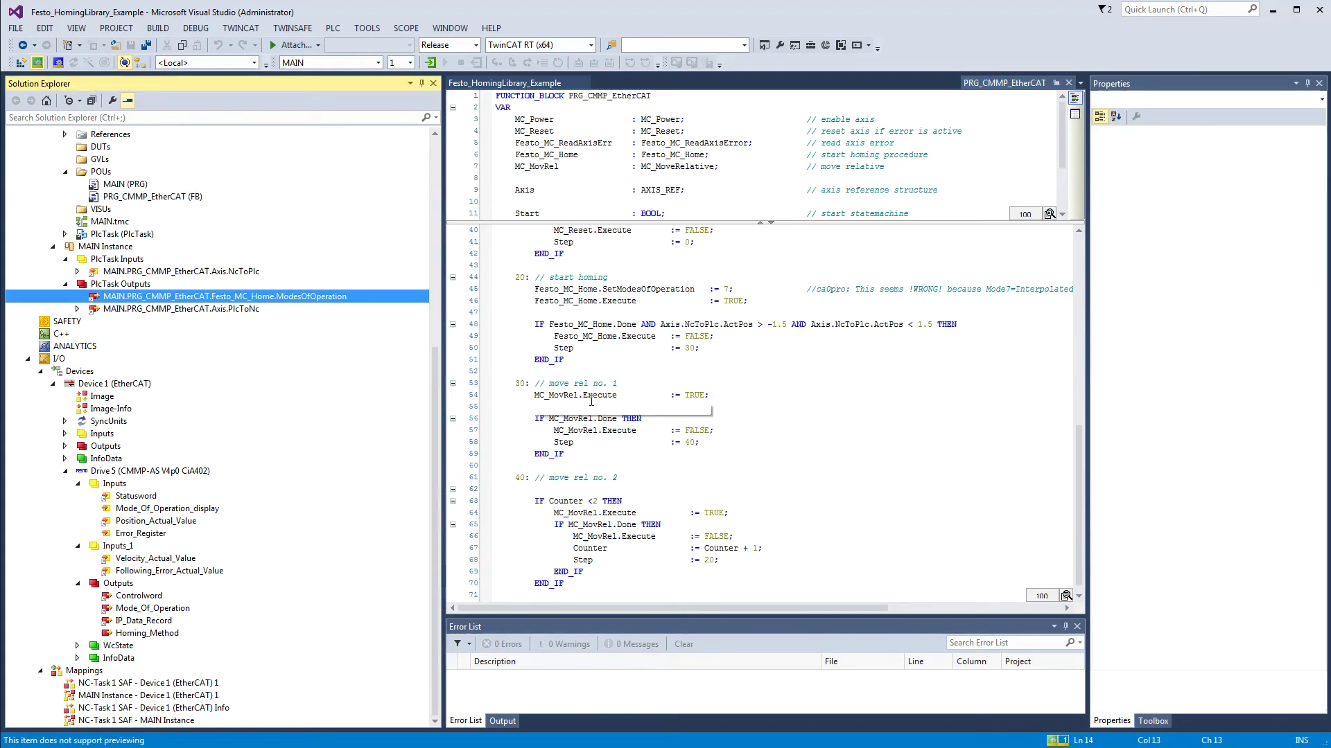
click(740, 473)
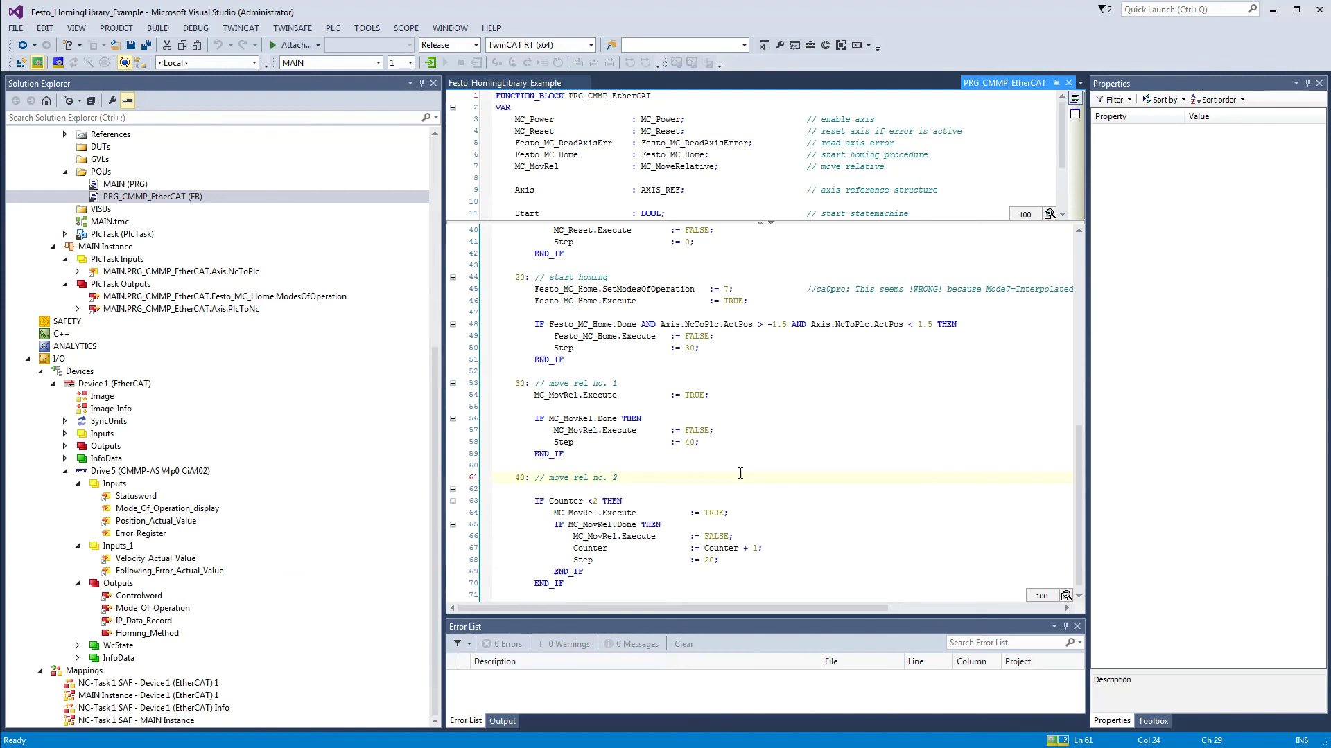
- Close the example solution without saving and view Drive 1 properties in FestoHomeLibrary
click(1320, 10)
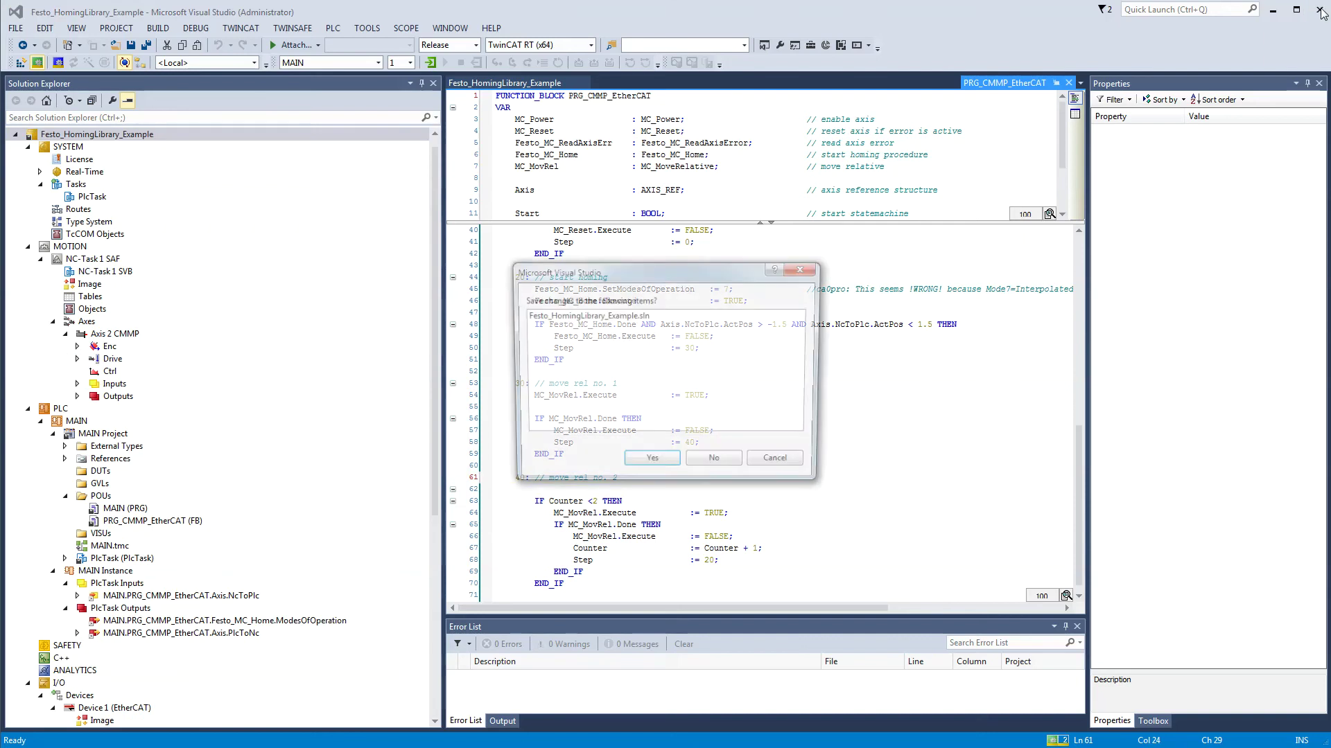
click(729, 470)
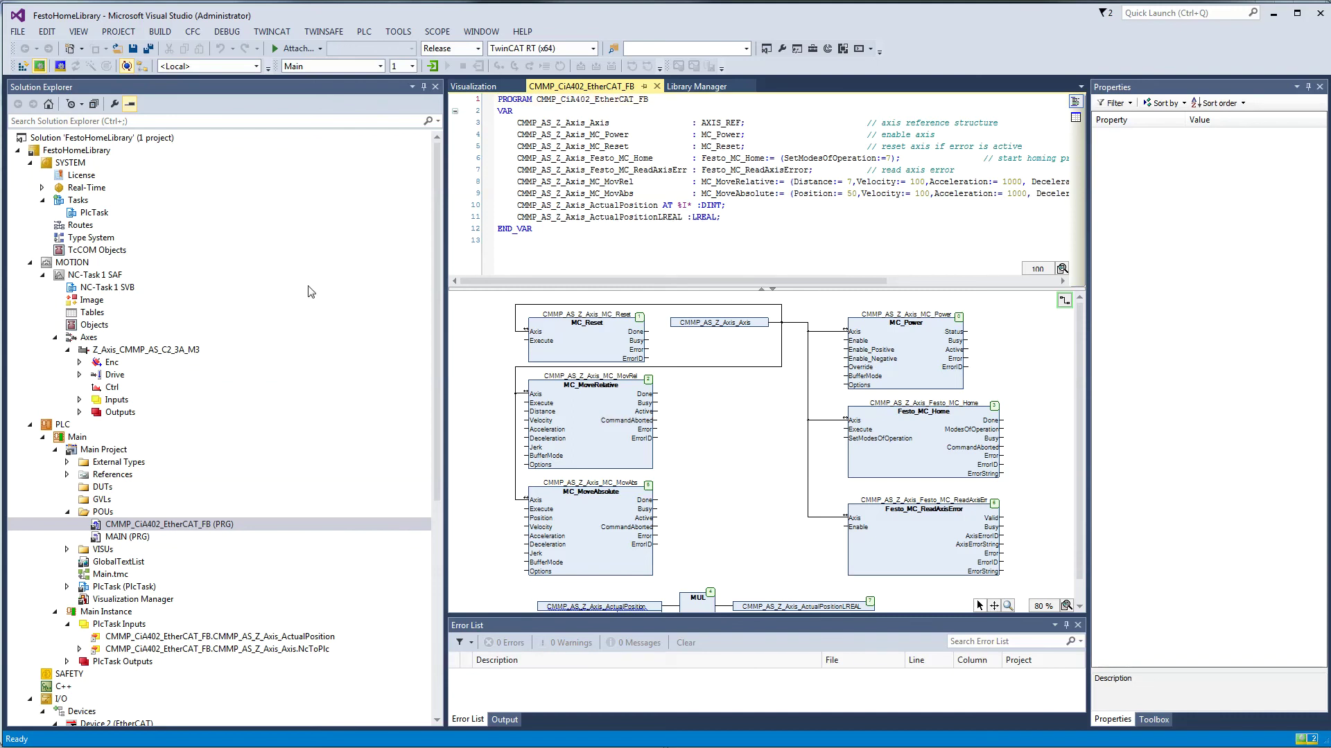
drag(438, 338, 429, 560)
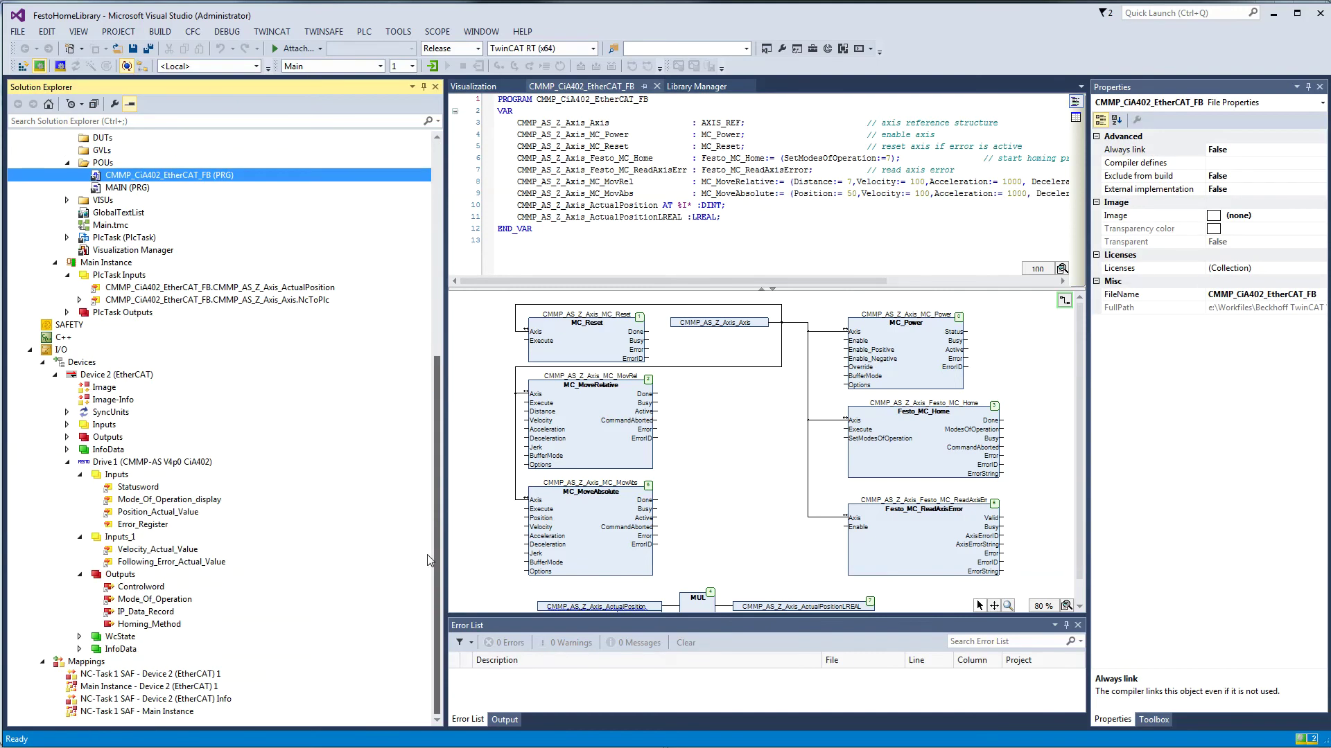
click(131, 464)
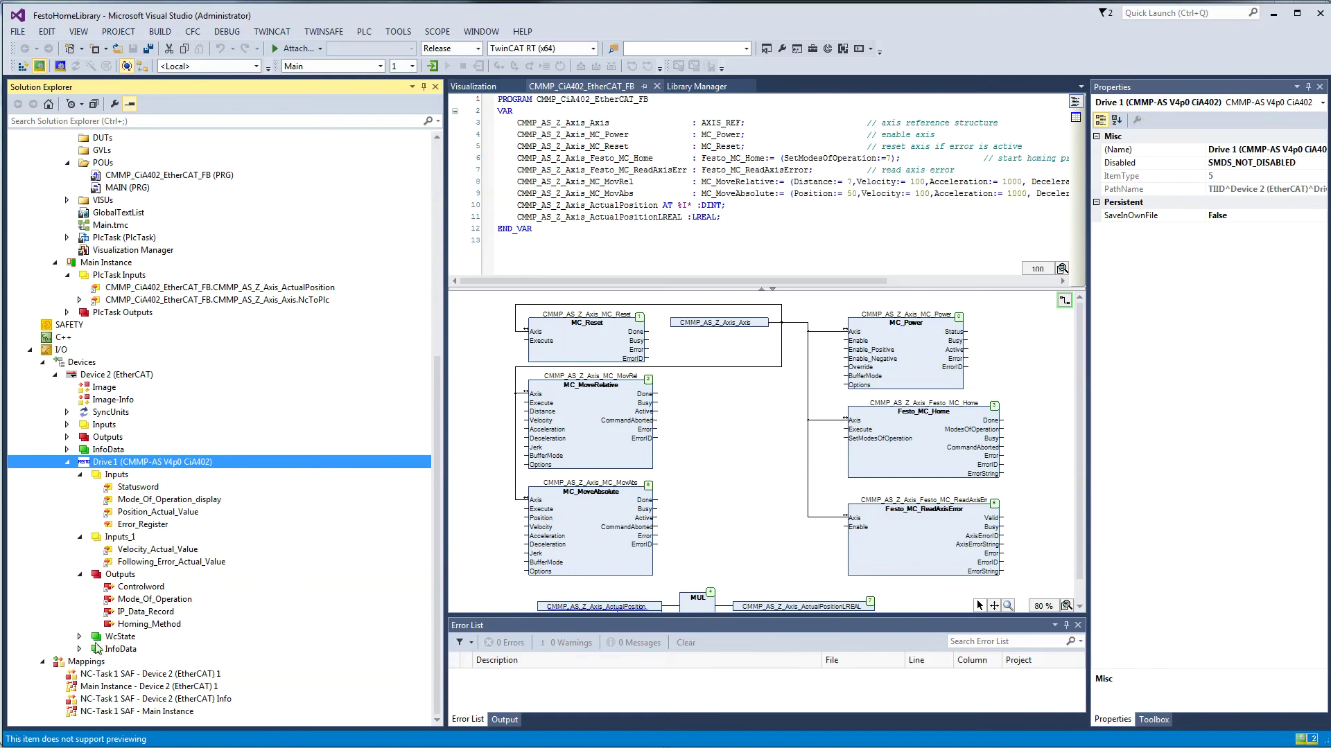
key(alt+Tab)
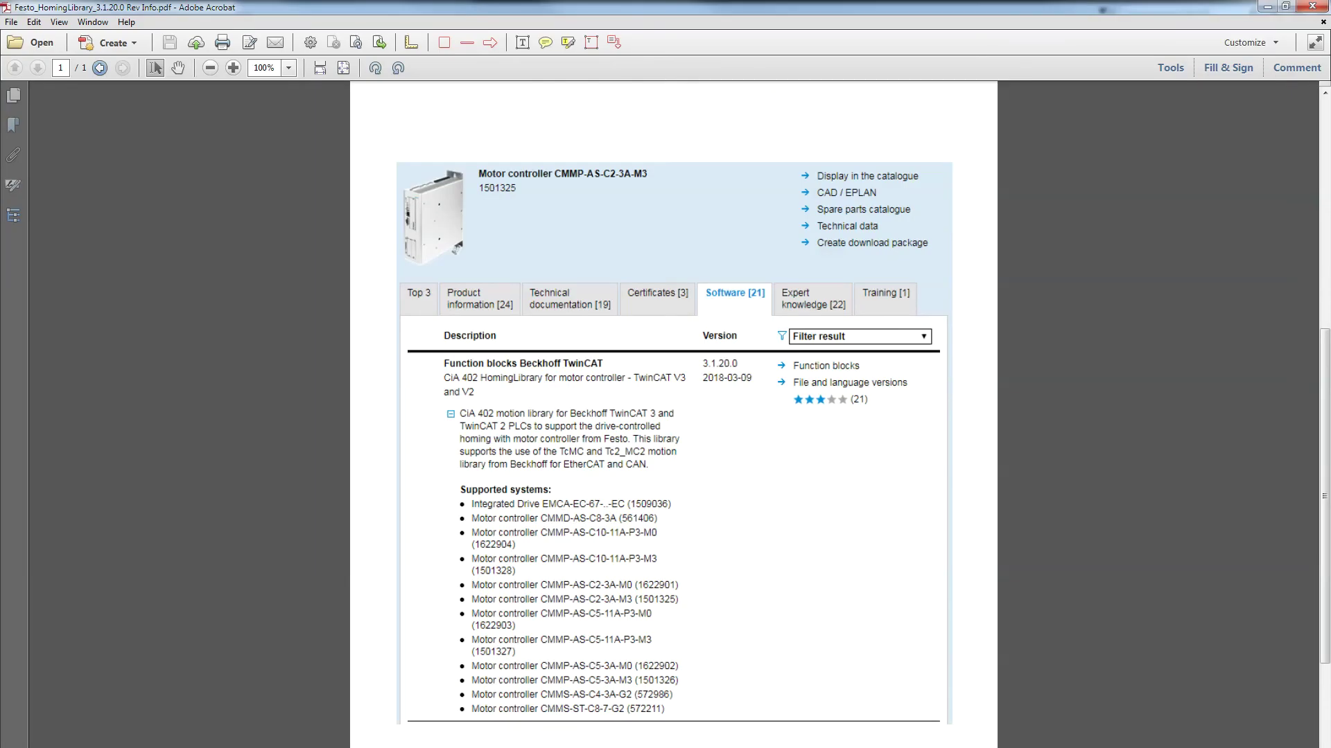
click(1314, 9)
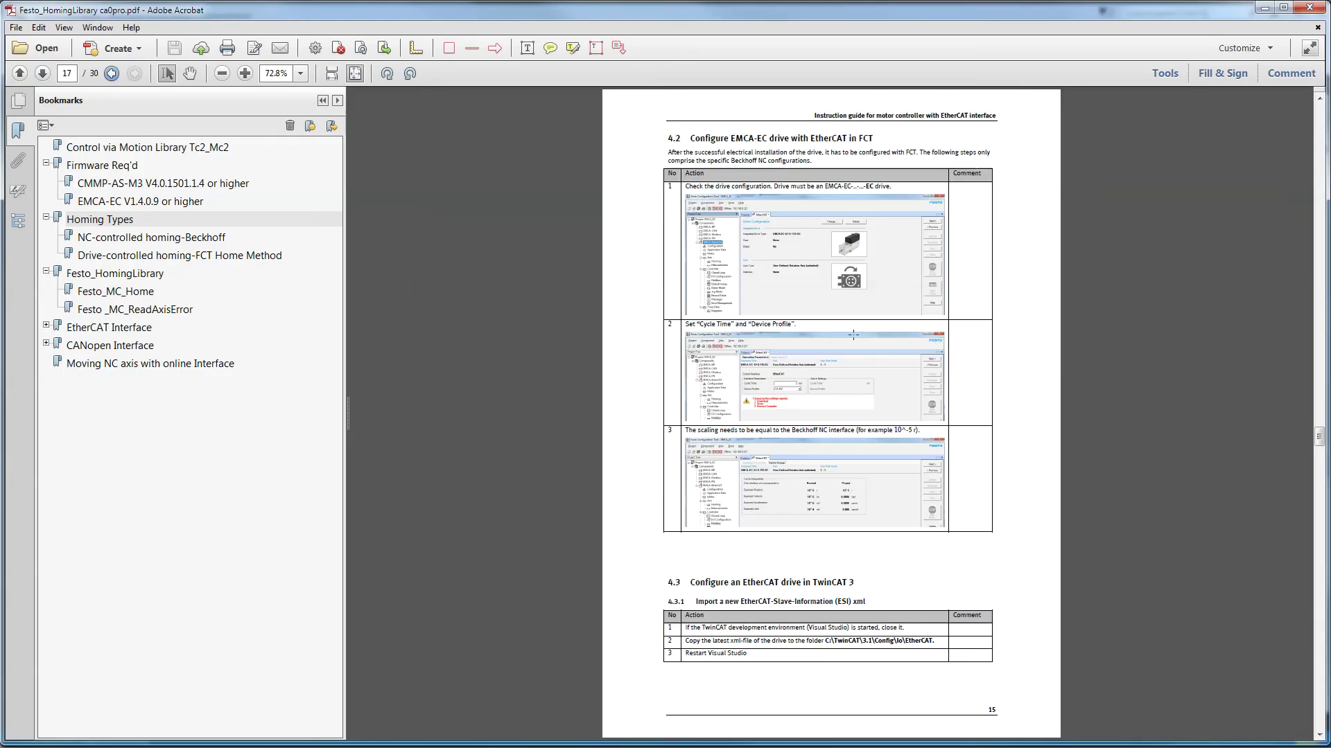
scroll(853, 335, down, 4)
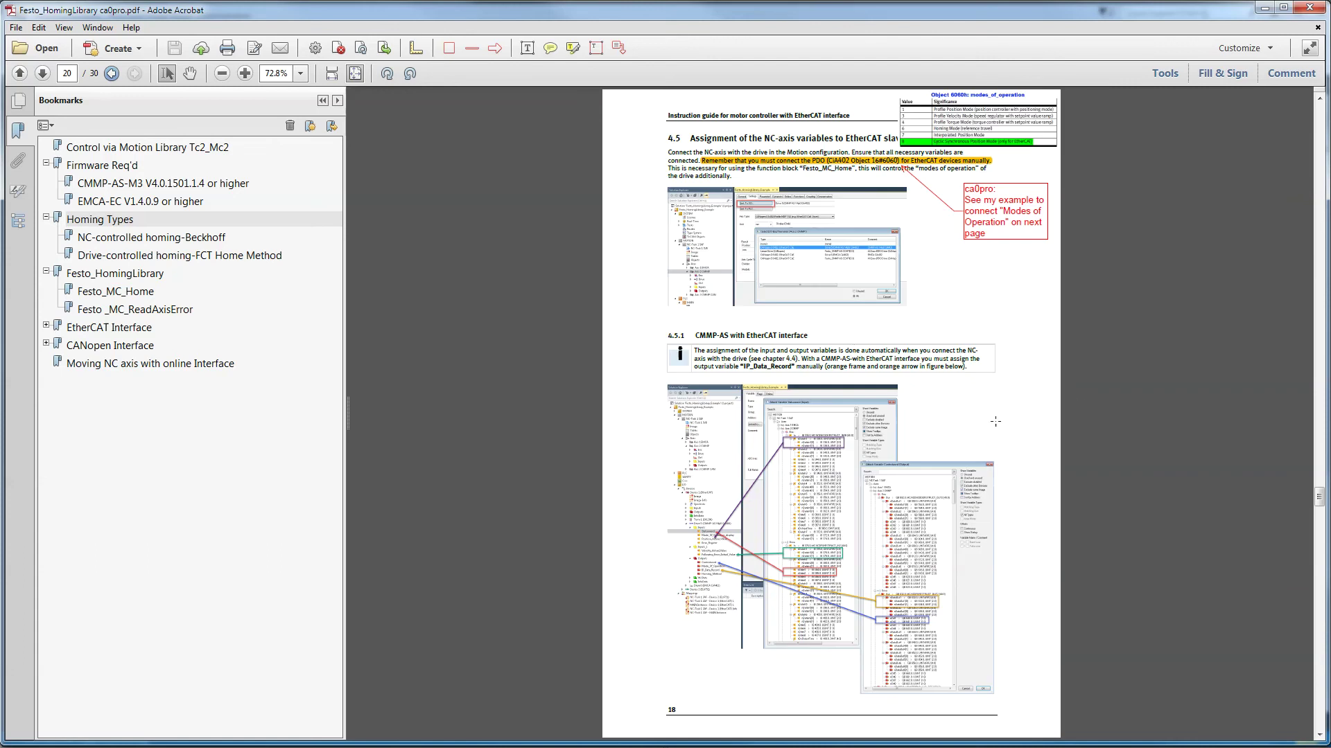
key(ctrl+2)
scroll(1006, 426, down, 3)
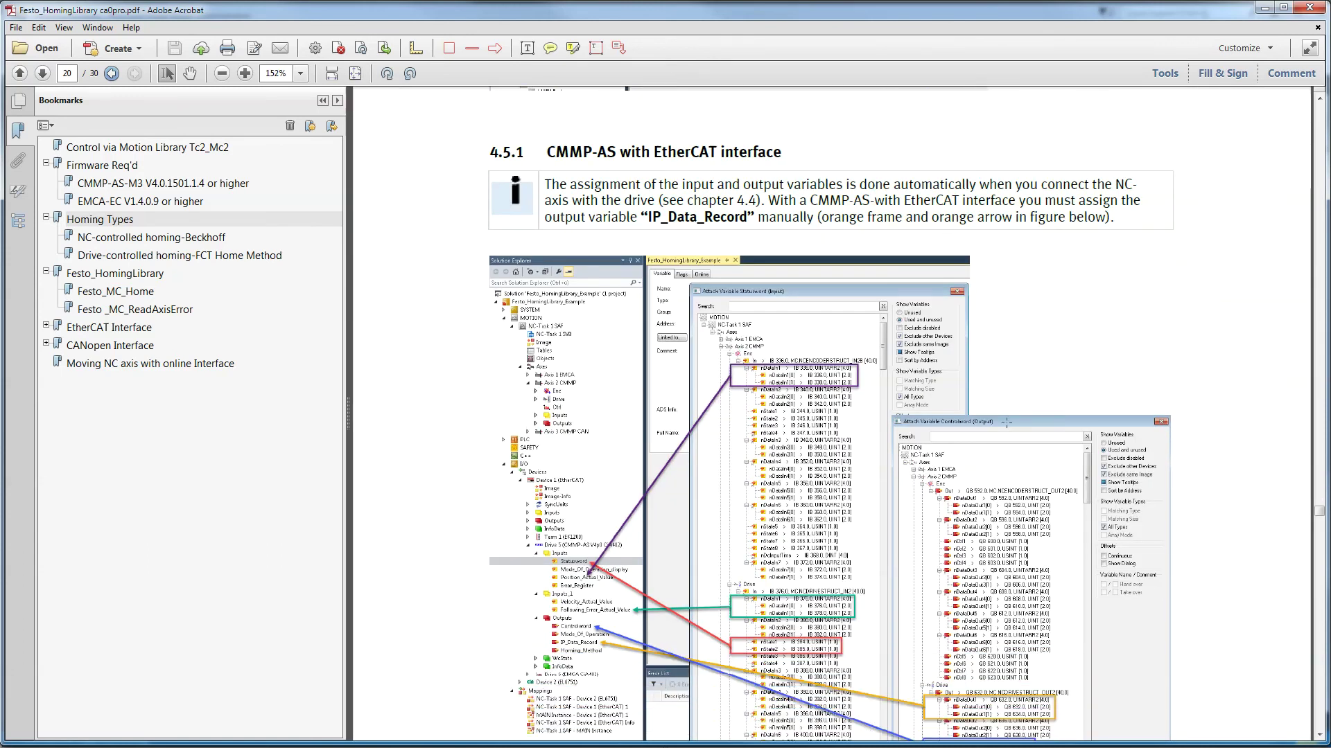
scroll(1006, 423, down, 3)
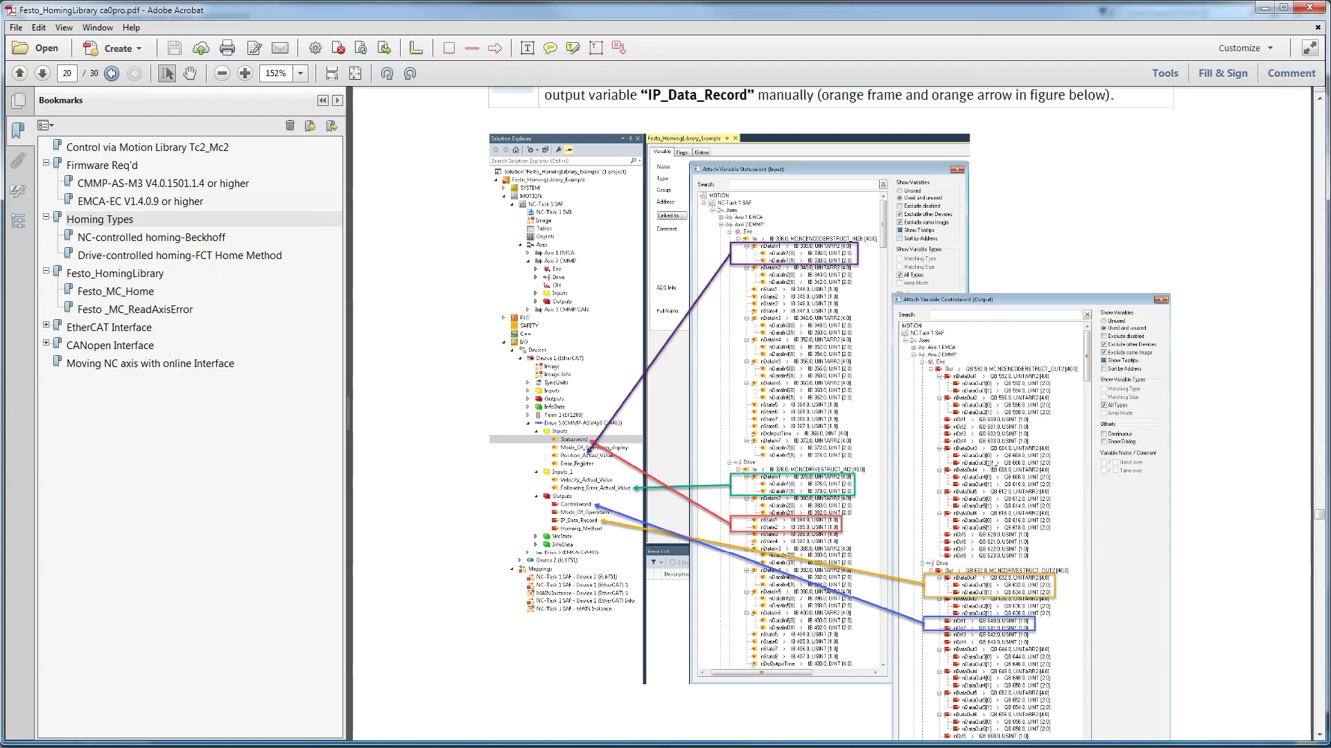
scroll(878, 601, down, 1)
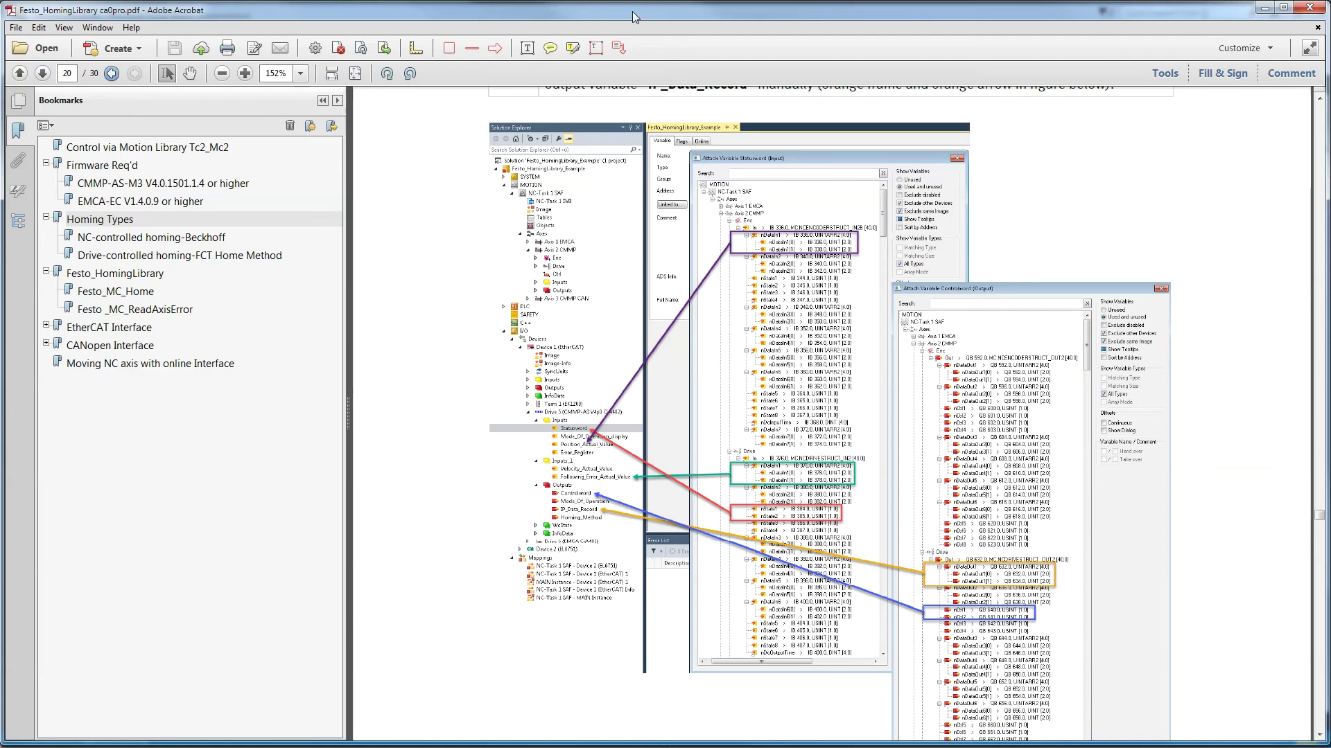
key(alt+Tab)
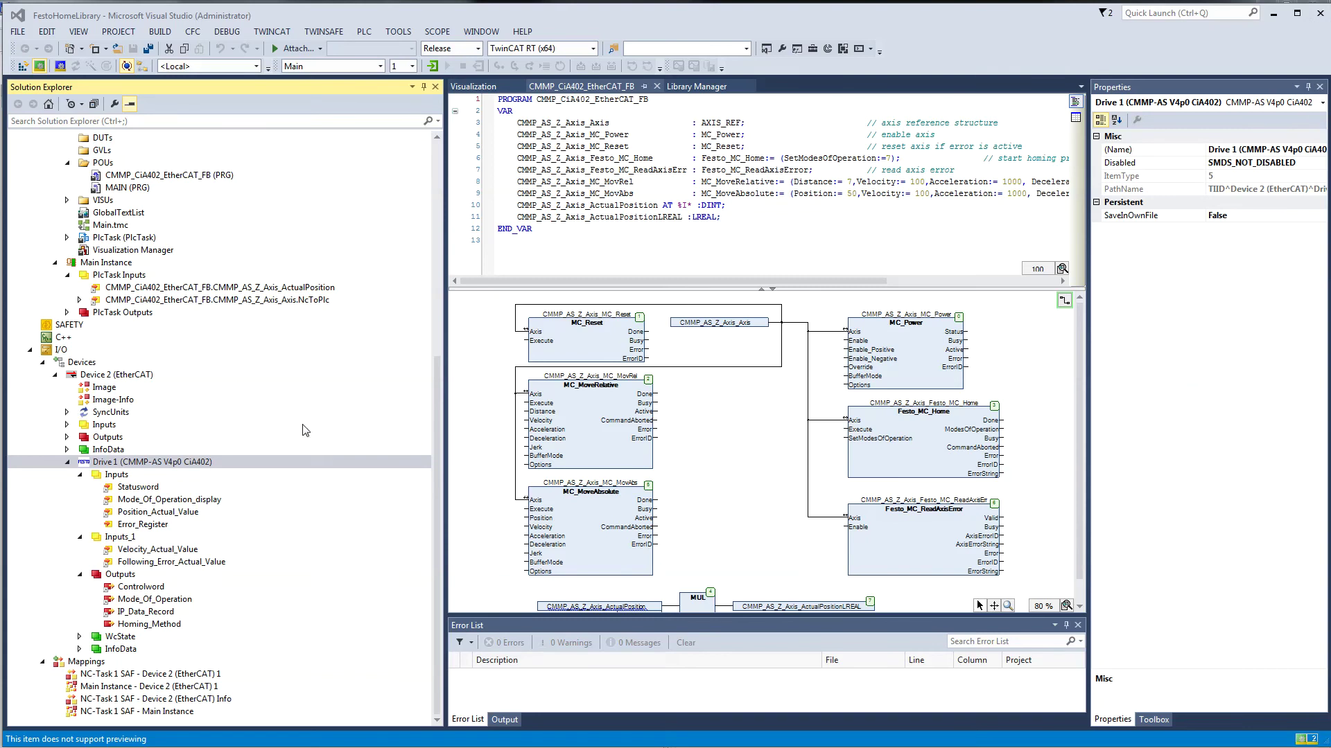
- Link Drive 1's IP_Data_Record output to the Z axis drive's nDataOut1, then return to the manual
click(152, 614)
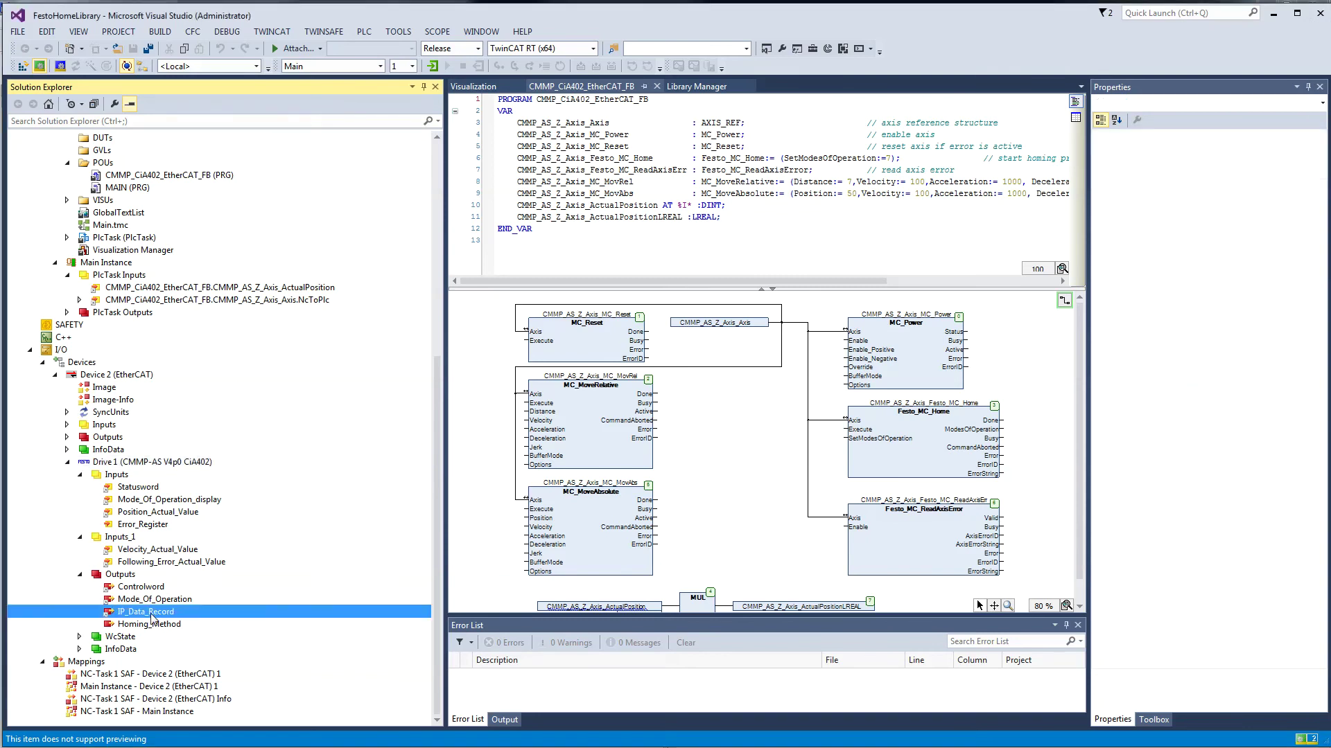
double_click(152, 614)
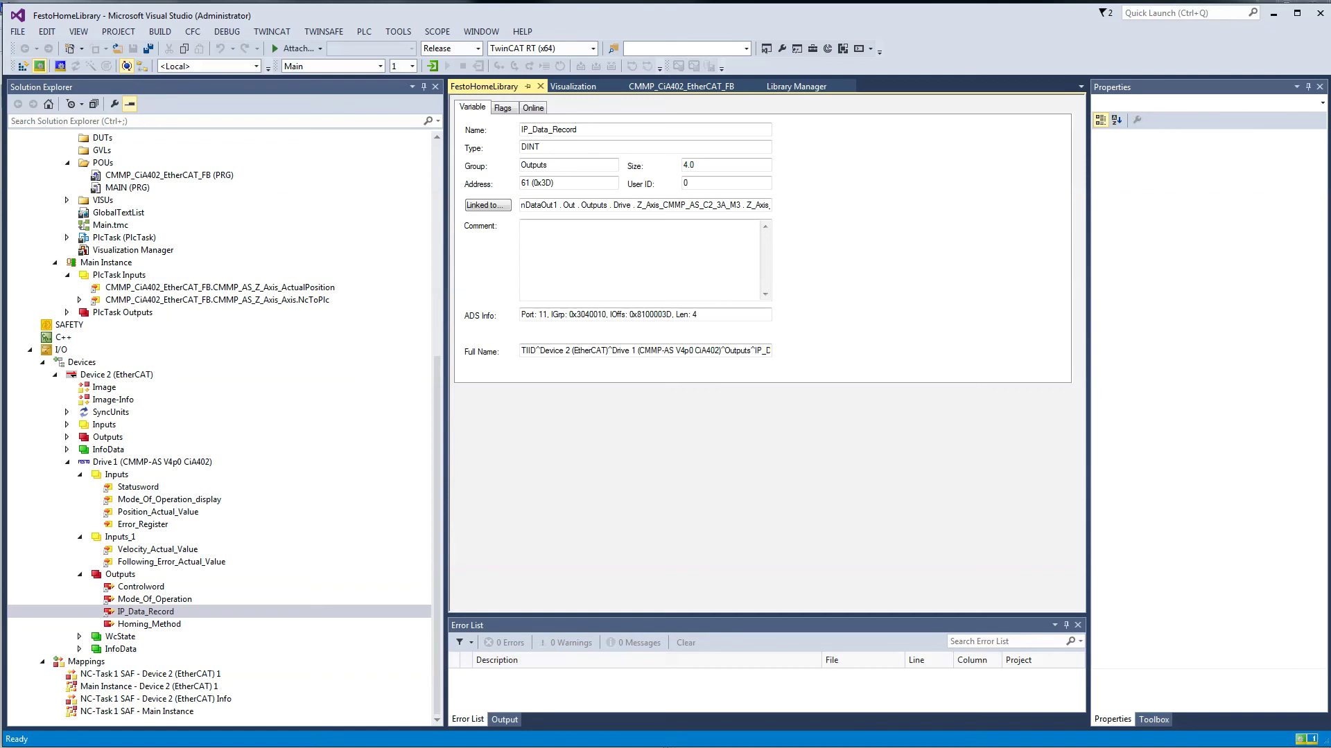
click(487, 205)
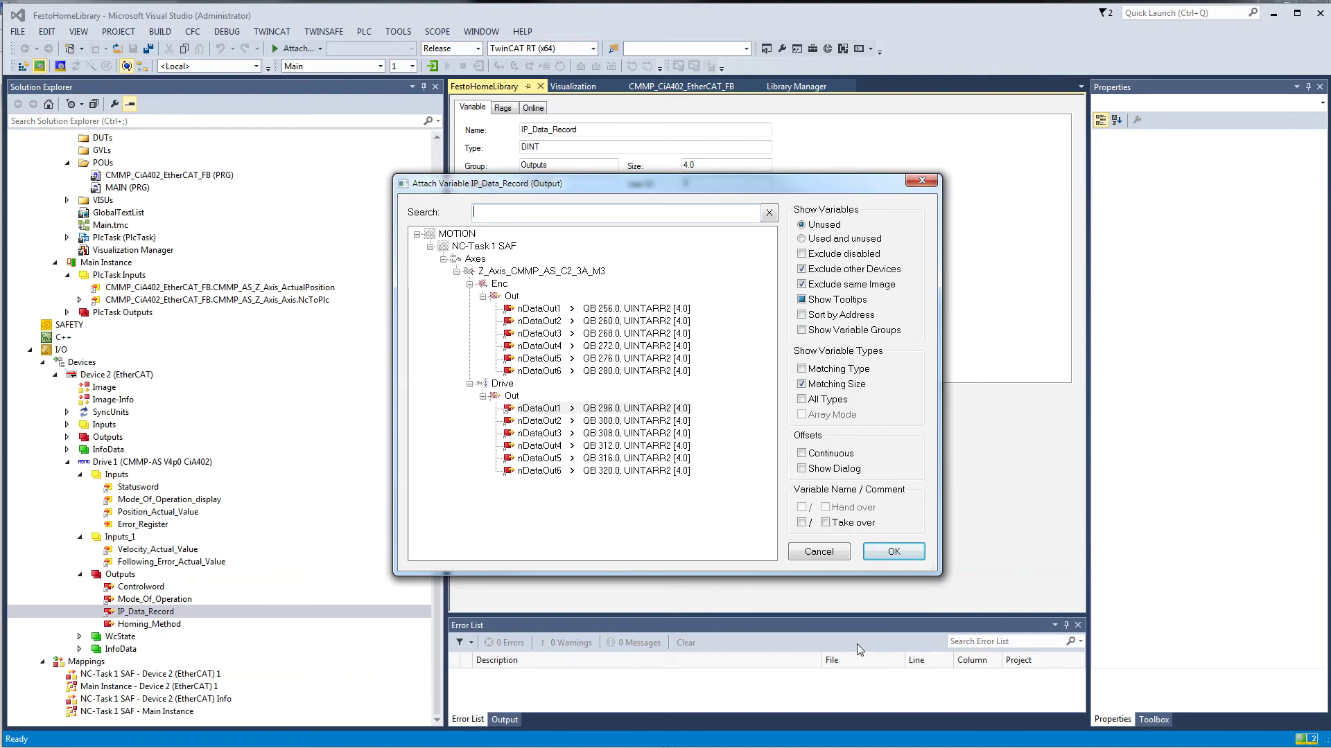
click(893, 551)
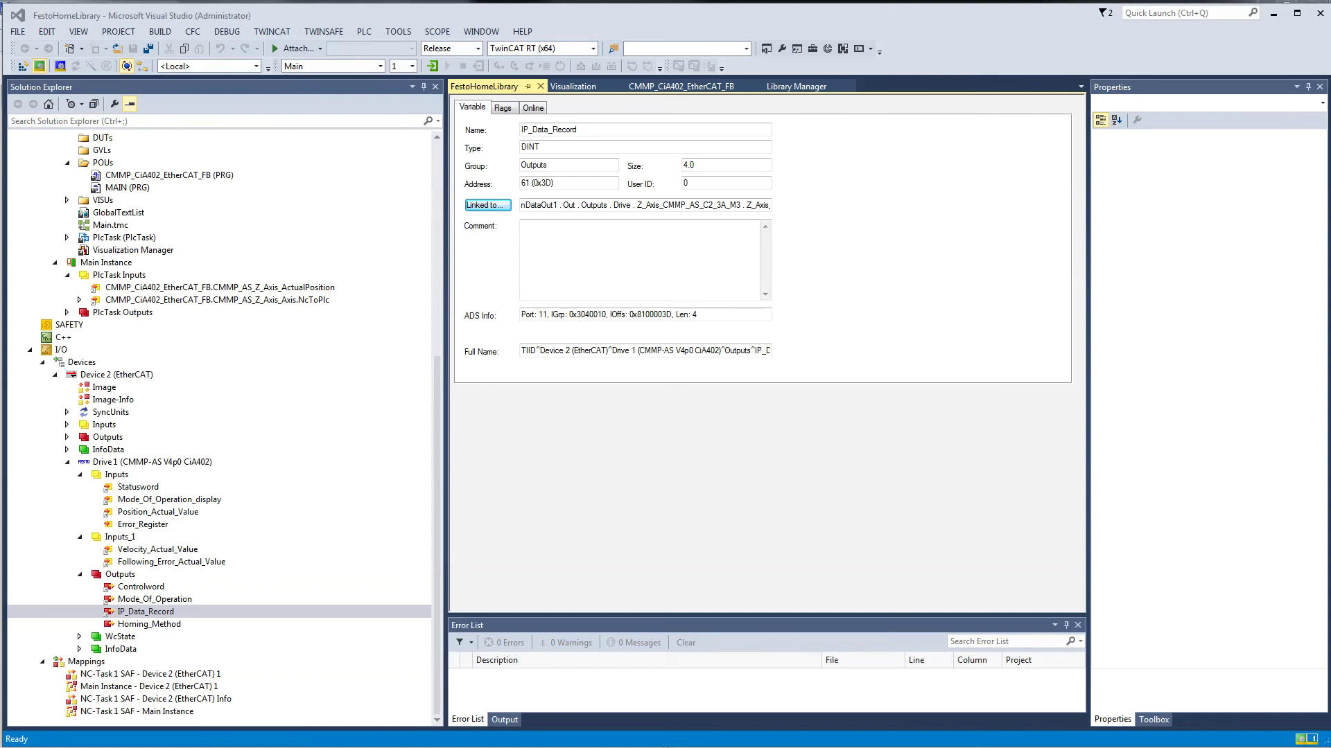
key(alt+Tab)
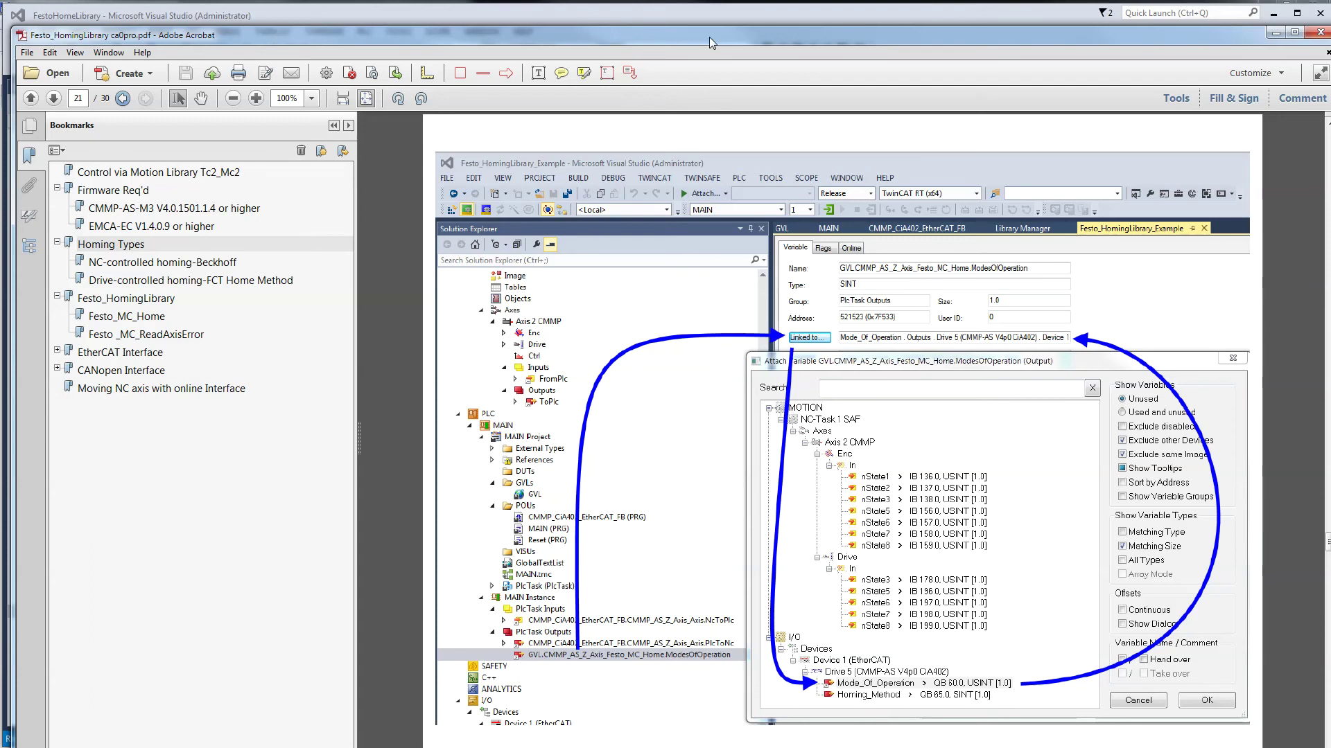
- Link the PlcTask output Festo_MC_Home.ModesOfOperation to Drive 1's Mode_Of_Operation output
key(alt+Tab)
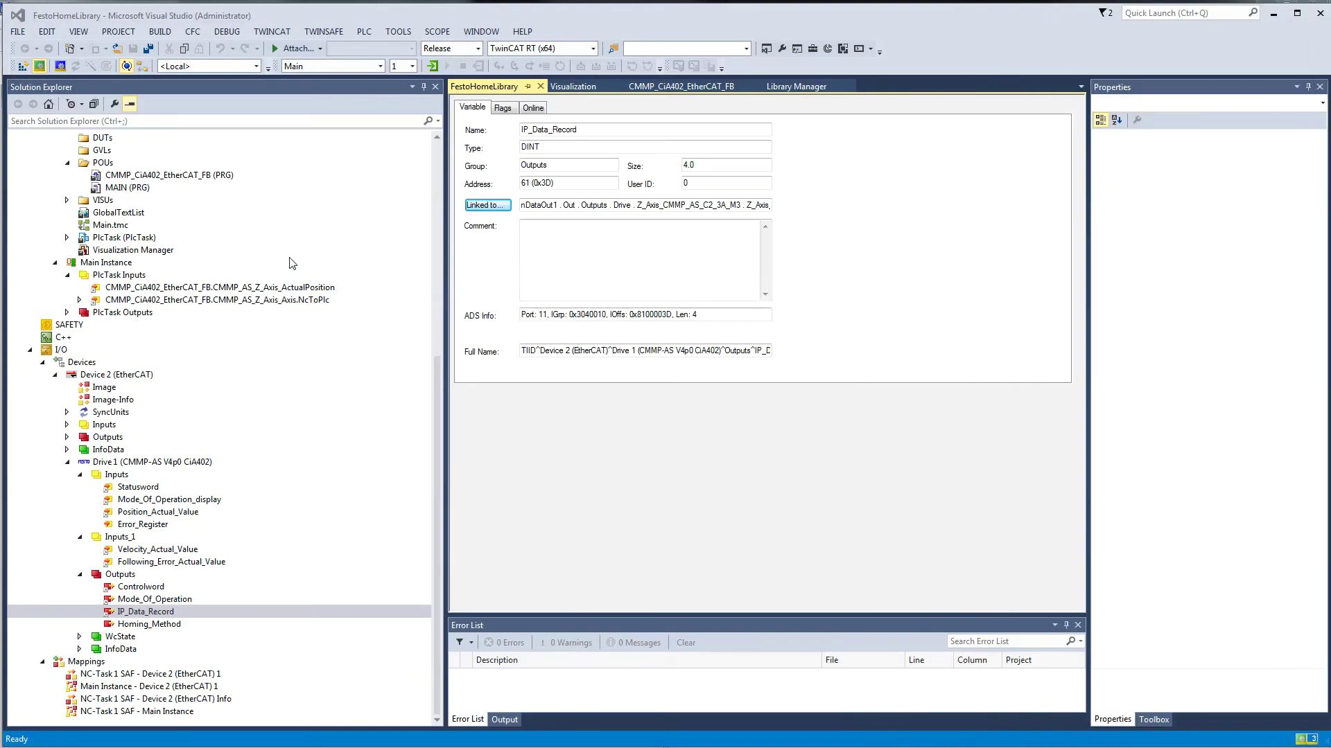
click(67, 312)
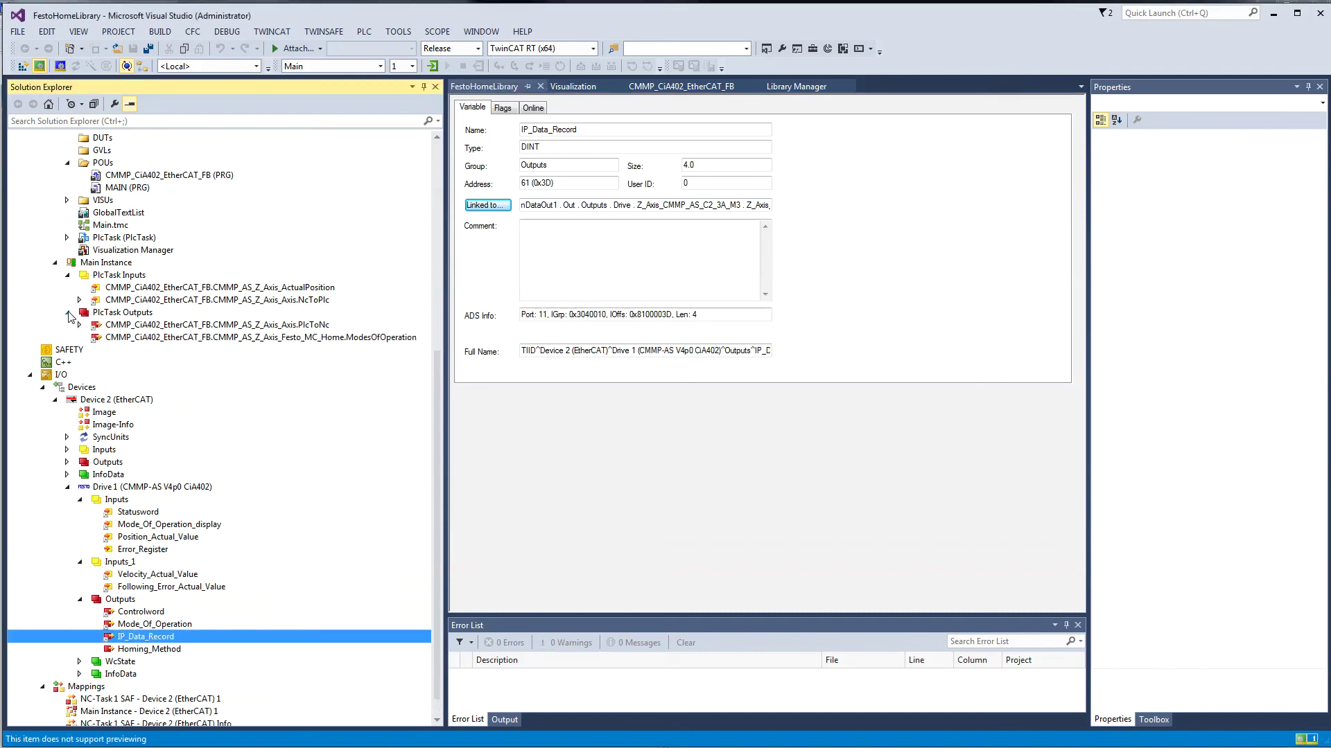
click(356, 339)
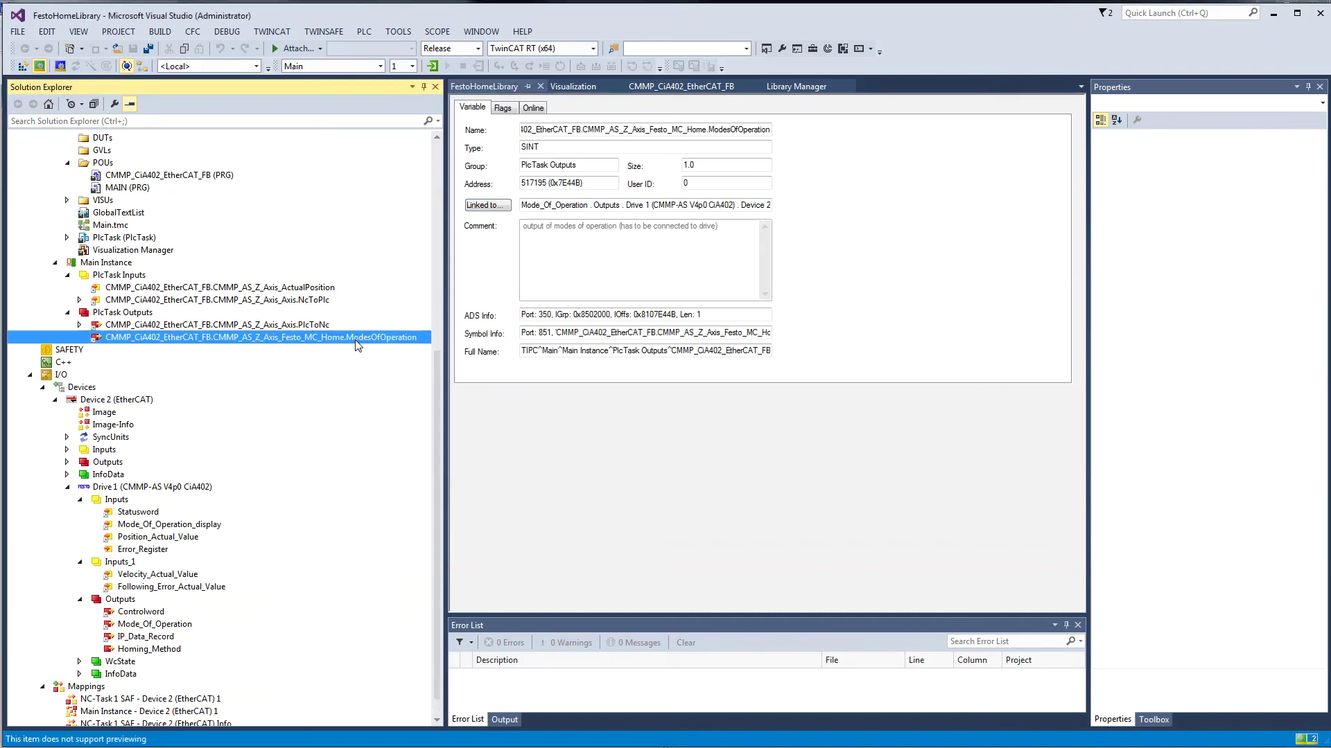
click(489, 206)
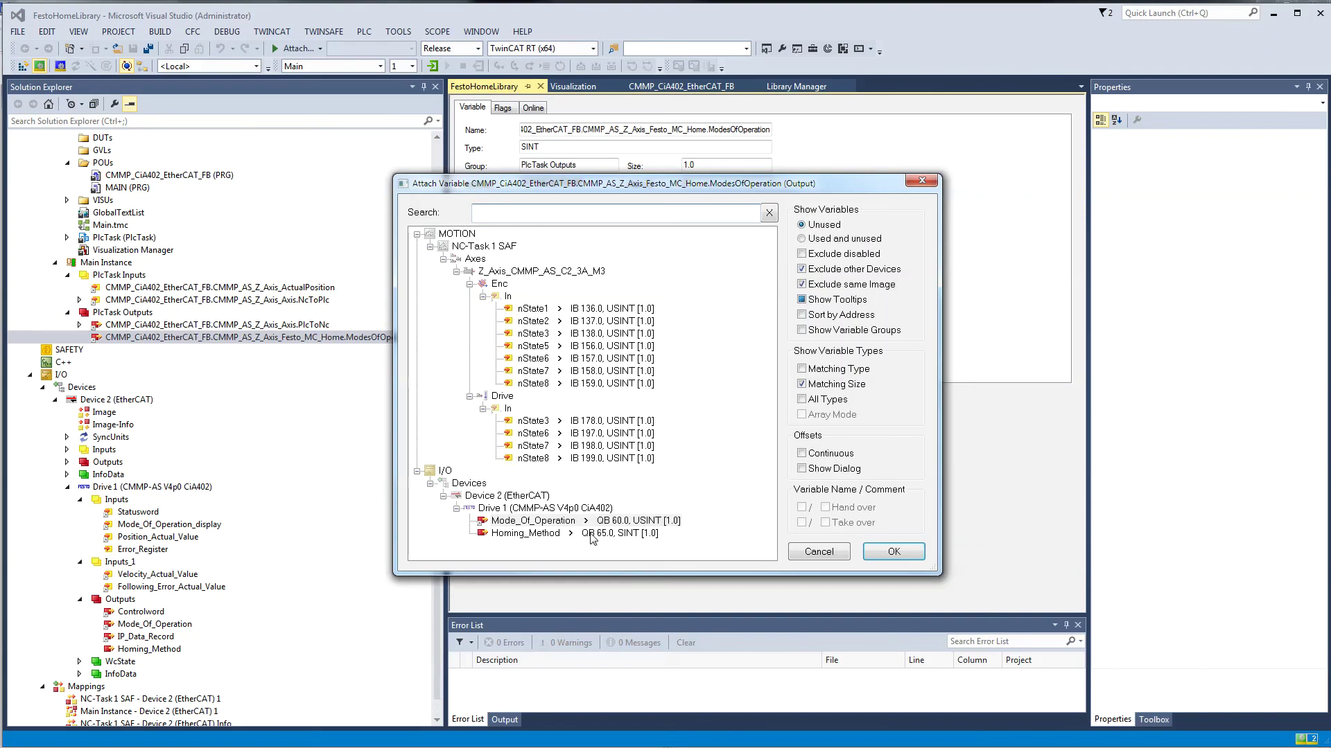
click(531, 522)
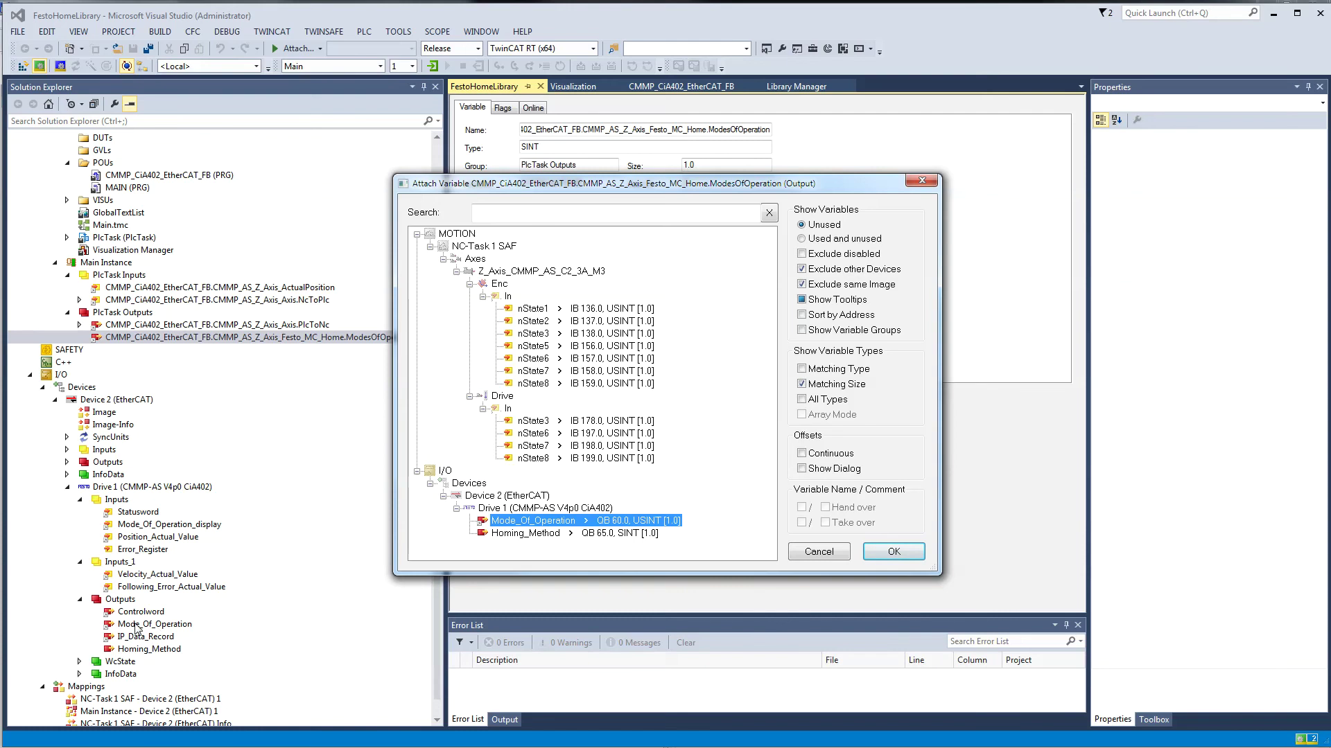
click(876, 554)
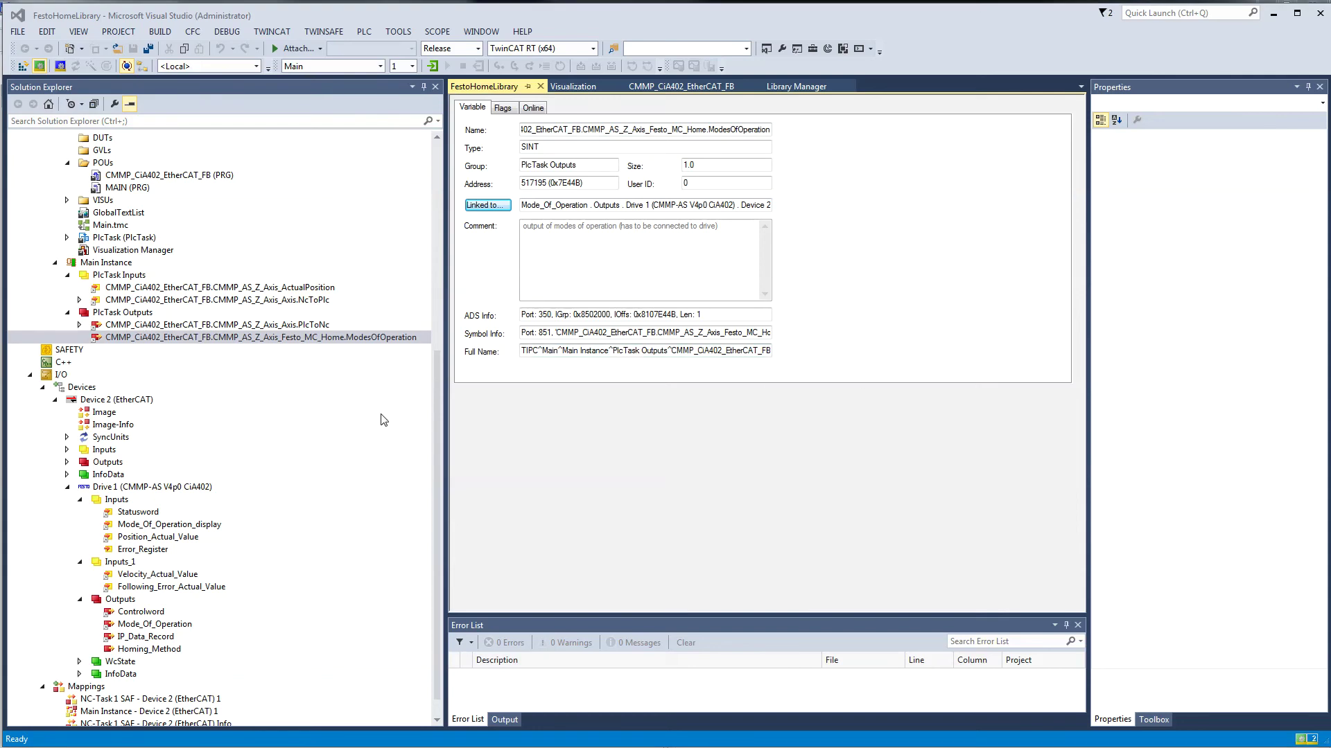
- Expand all Z_Axis_CMMP_AS_C2_3A_M3 parameters and inspect soft position limits of 0 and 97 mm
drag(434, 406, 465, 156)
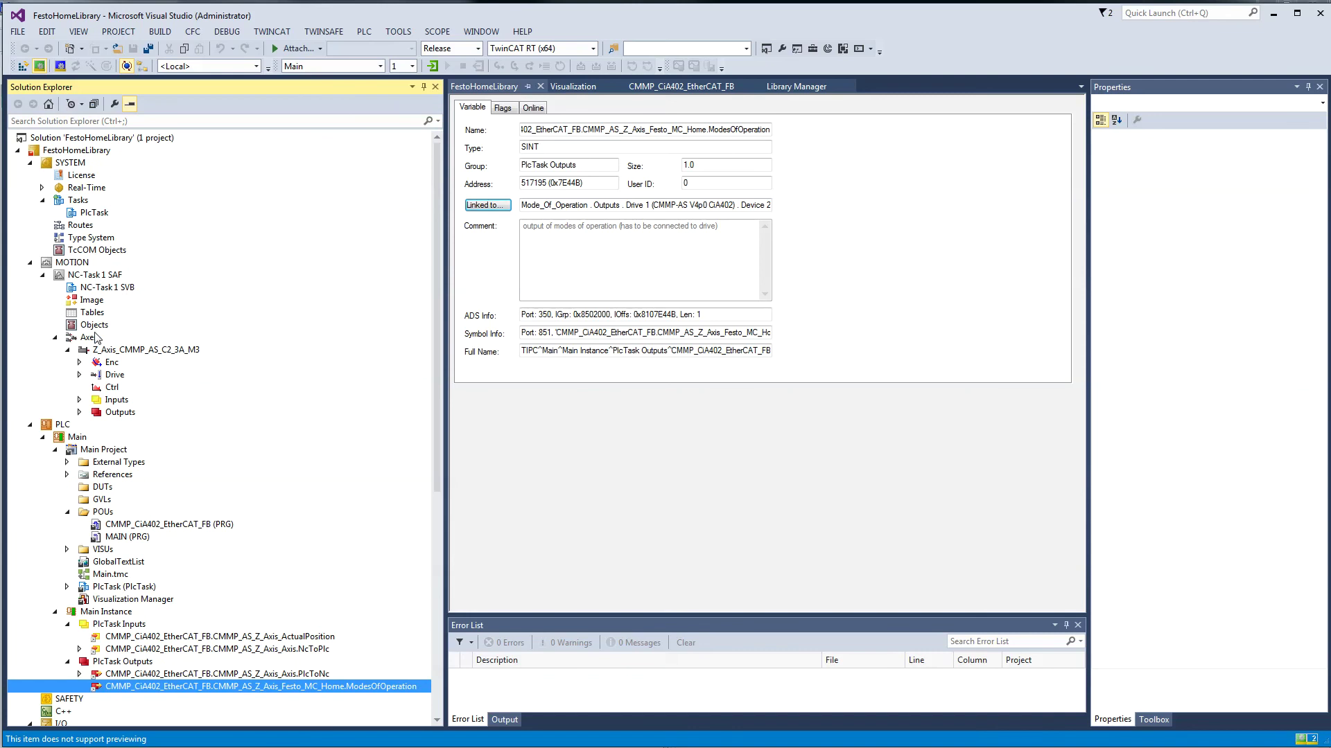
click(158, 349)
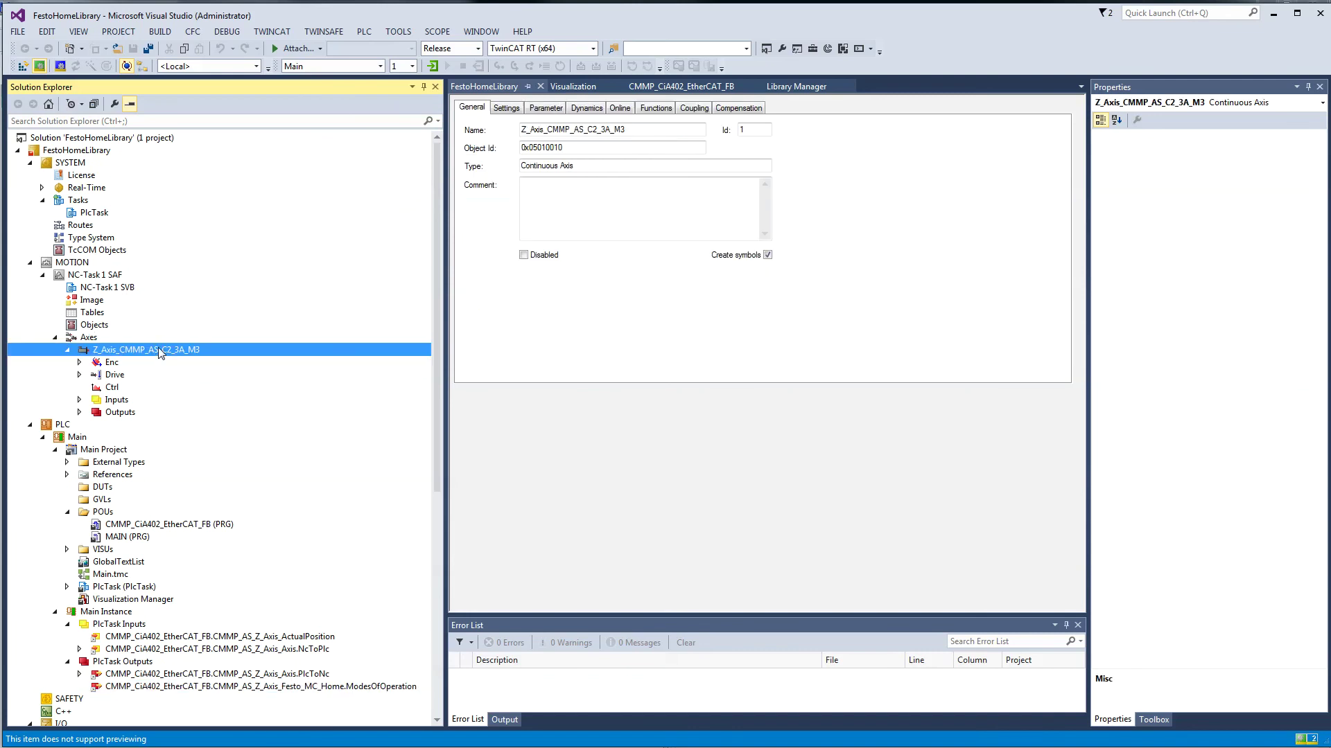
click(545, 109)
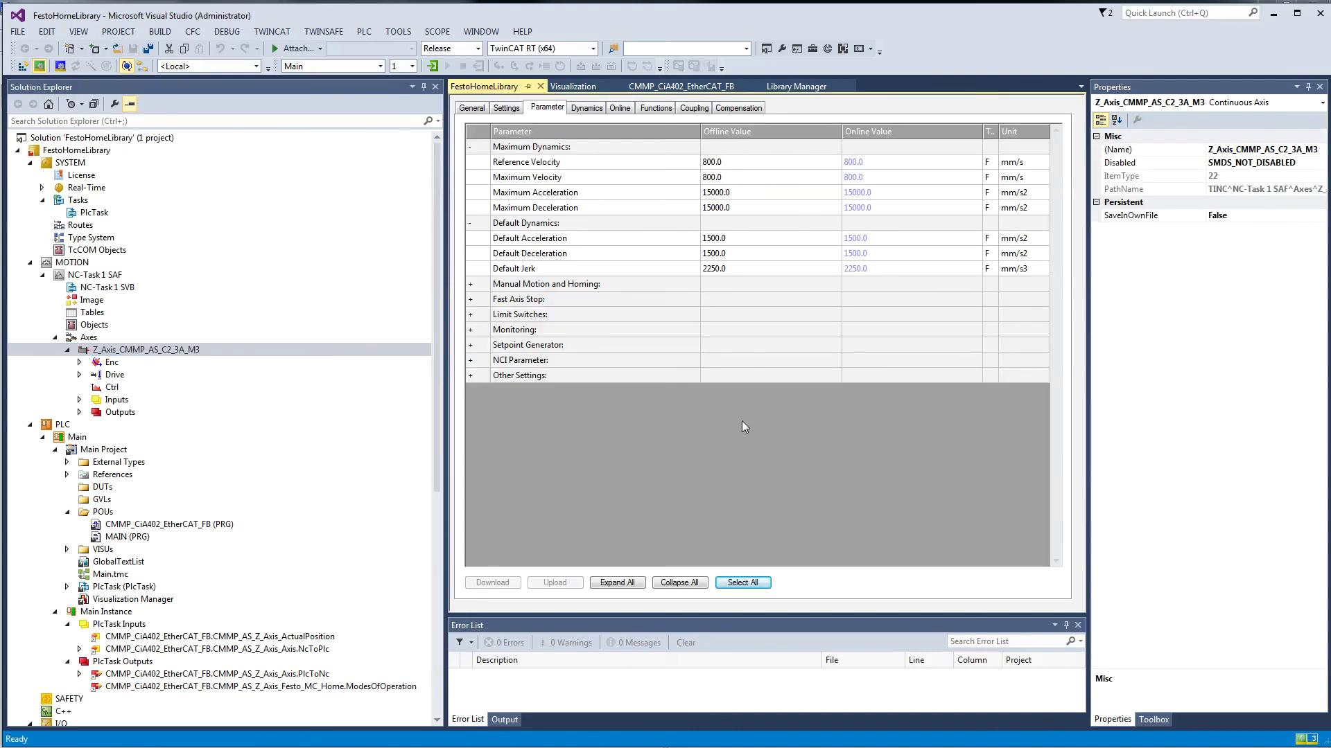
click(617, 582)
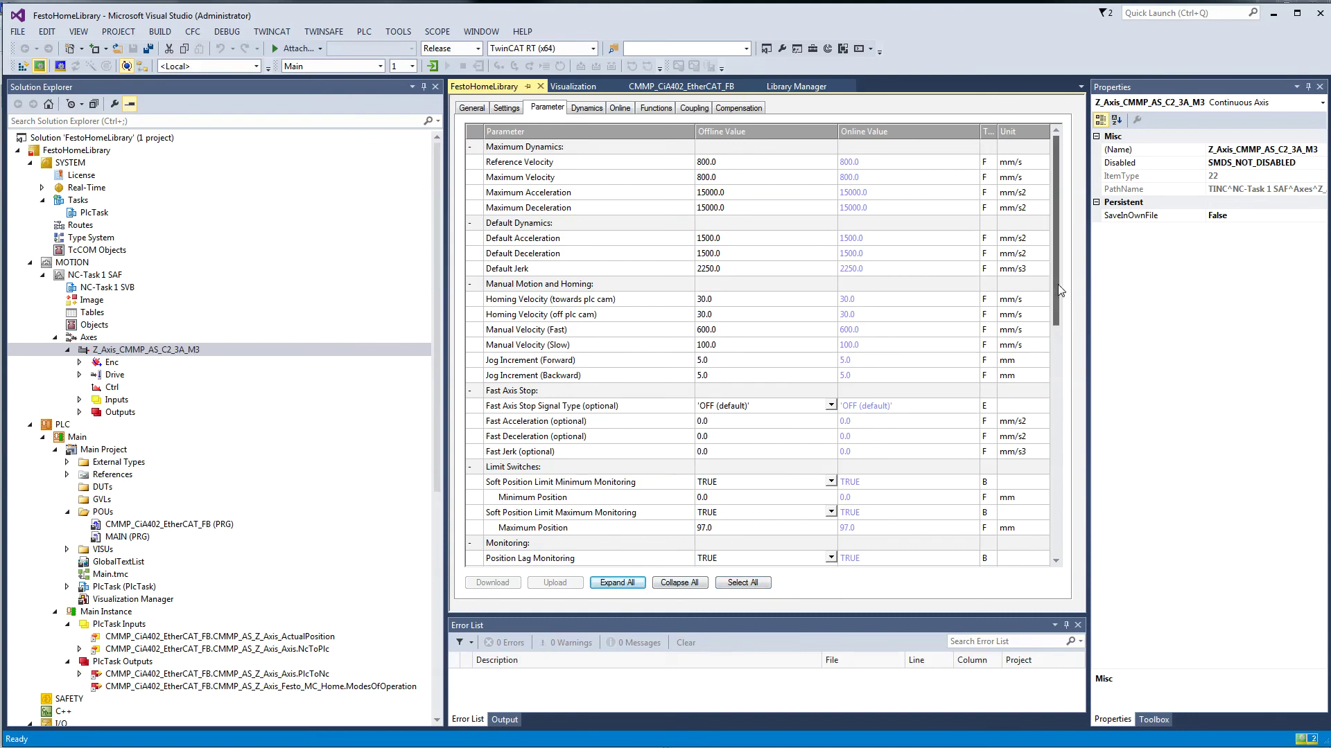
drag(1058, 285, 1063, 248)
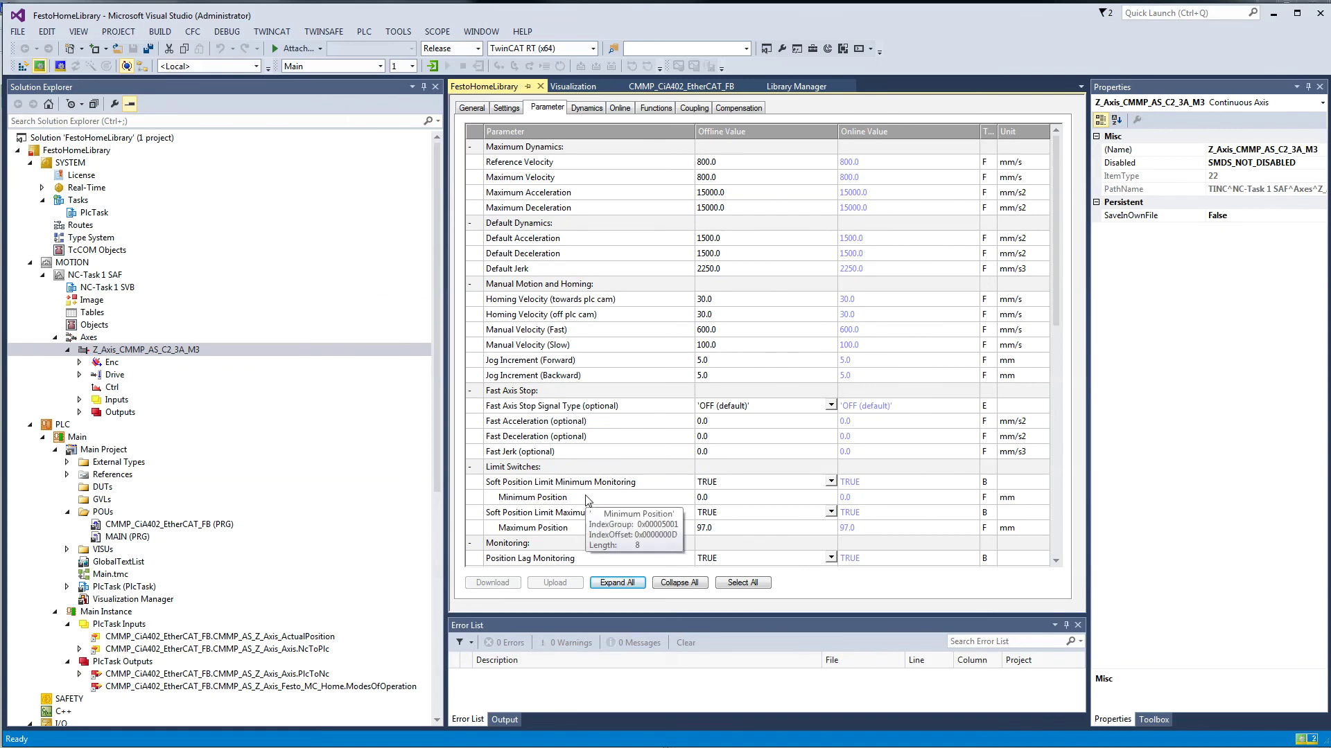
click(631, 483)
click(615, 514)
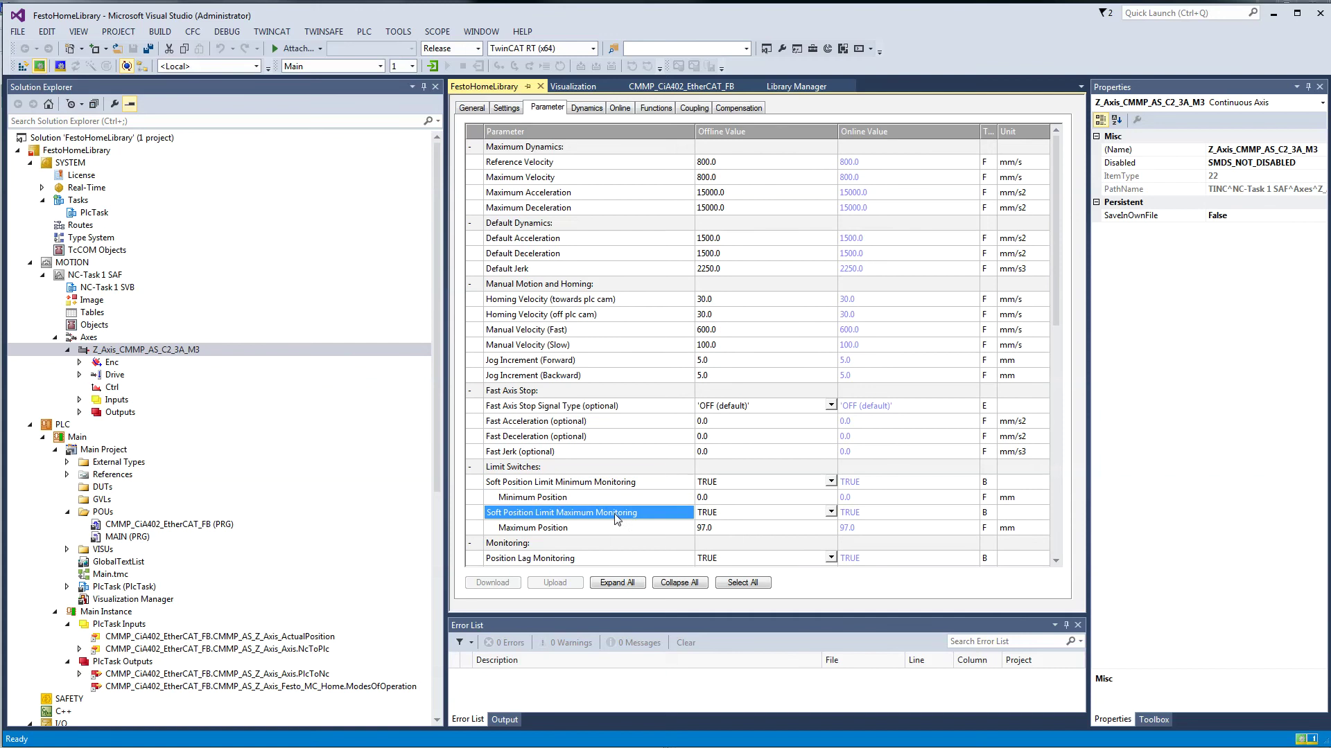
click(630, 484)
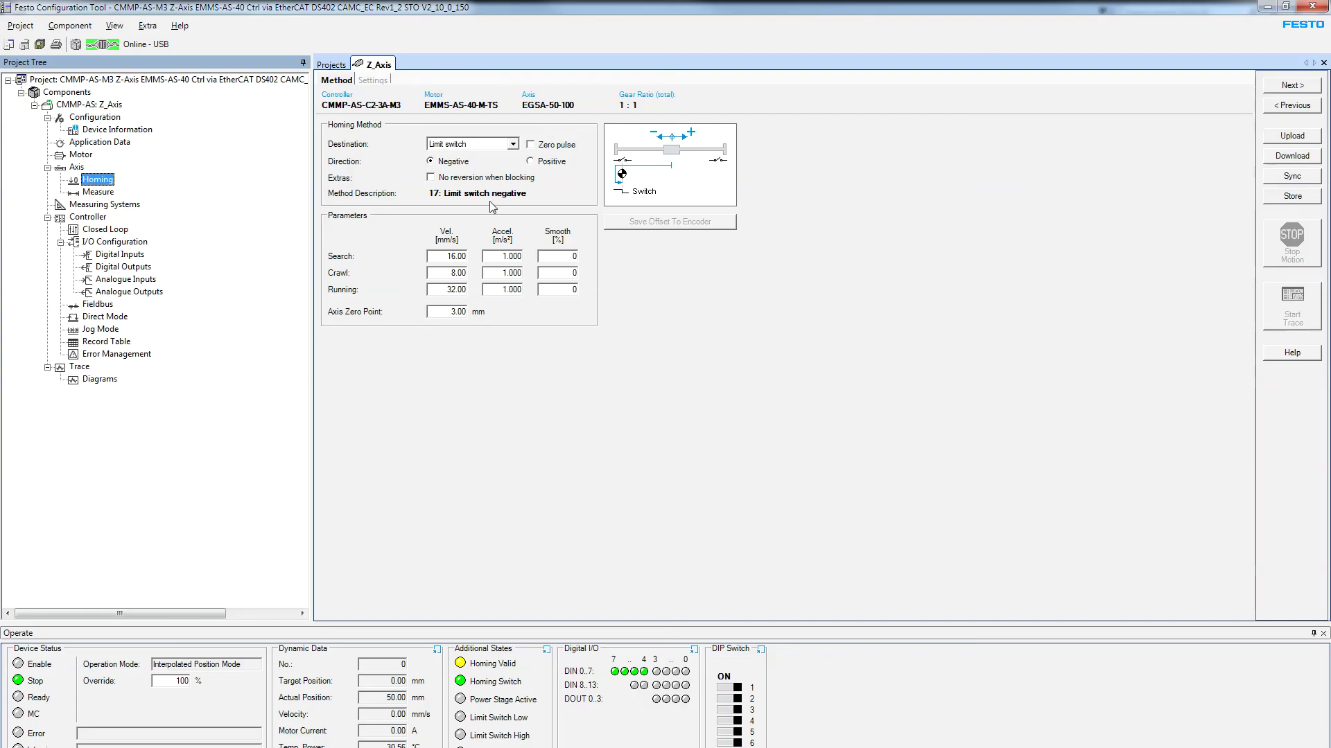
- Enlarge the FCT window and check the Z_Axis Measure page's software limits 97.00 and -3.00 mm
click(86, 206)
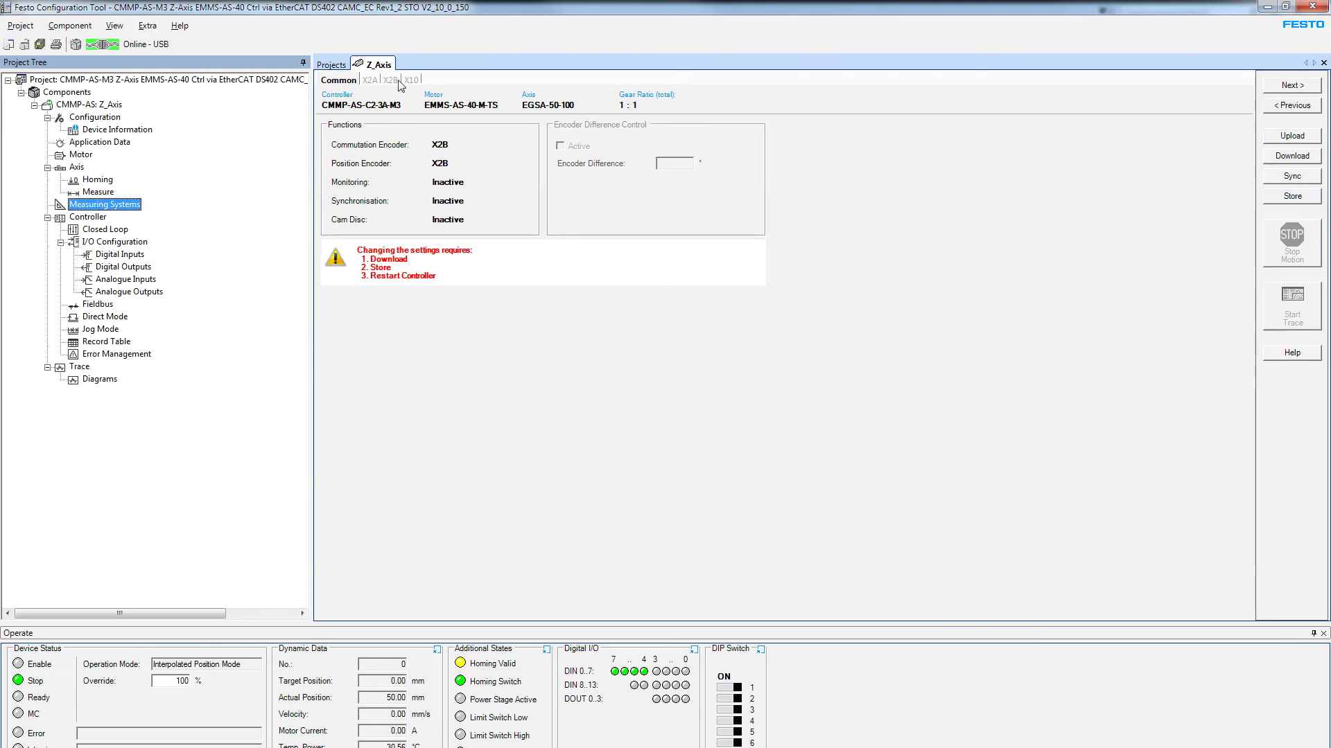
click(108, 193)
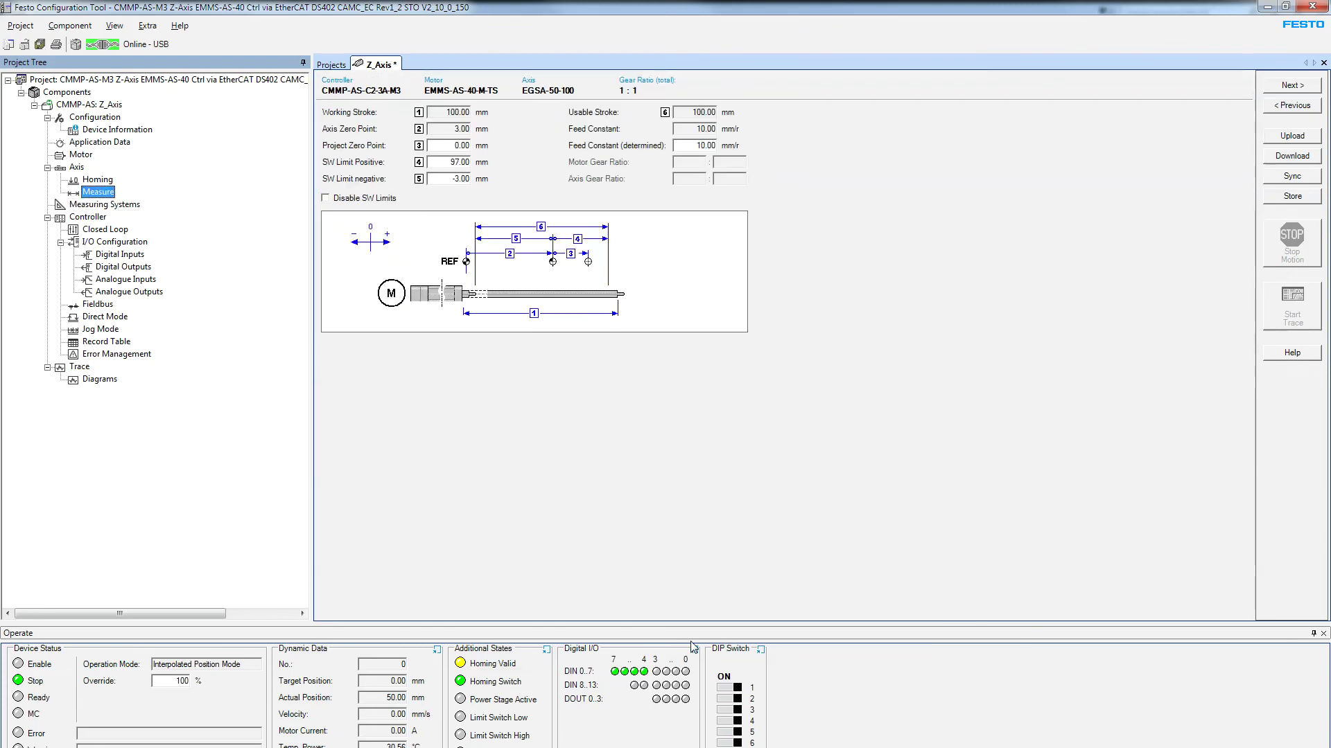
double_click(554, 12)
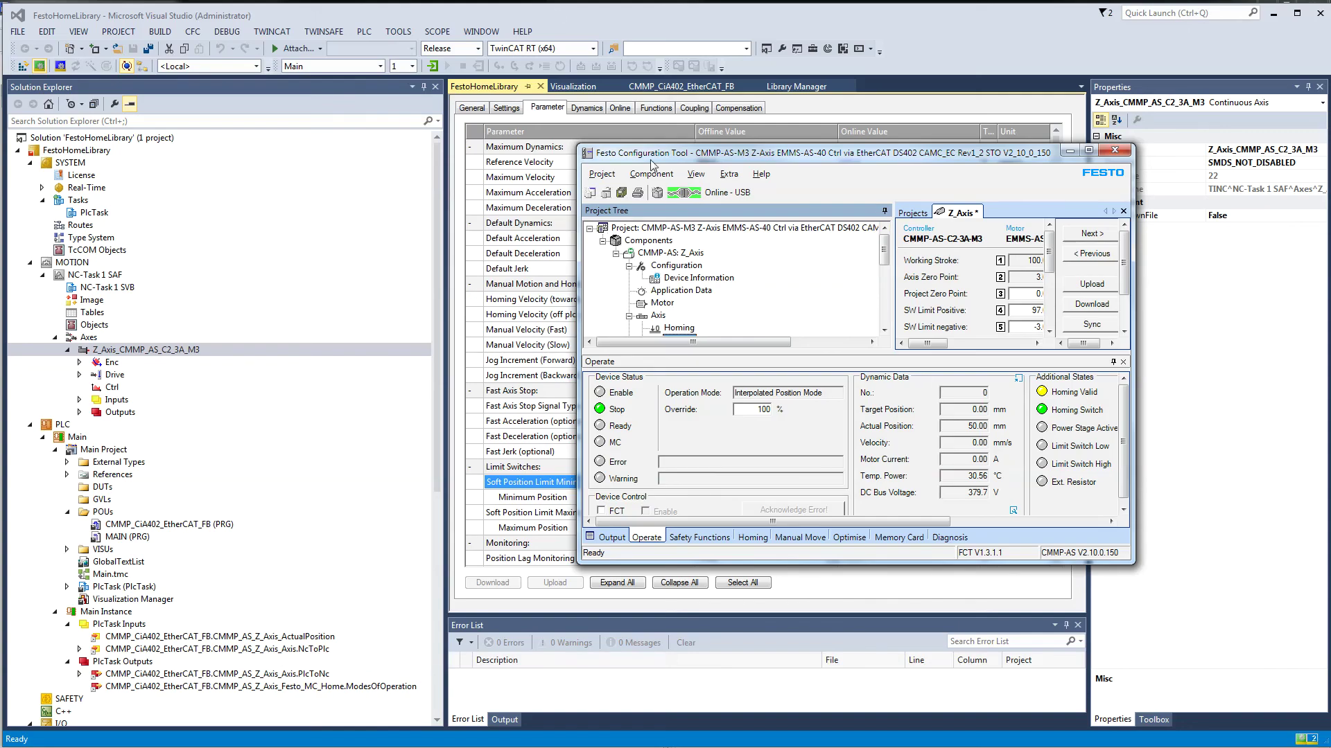
drag(662, 157, 87, 16)
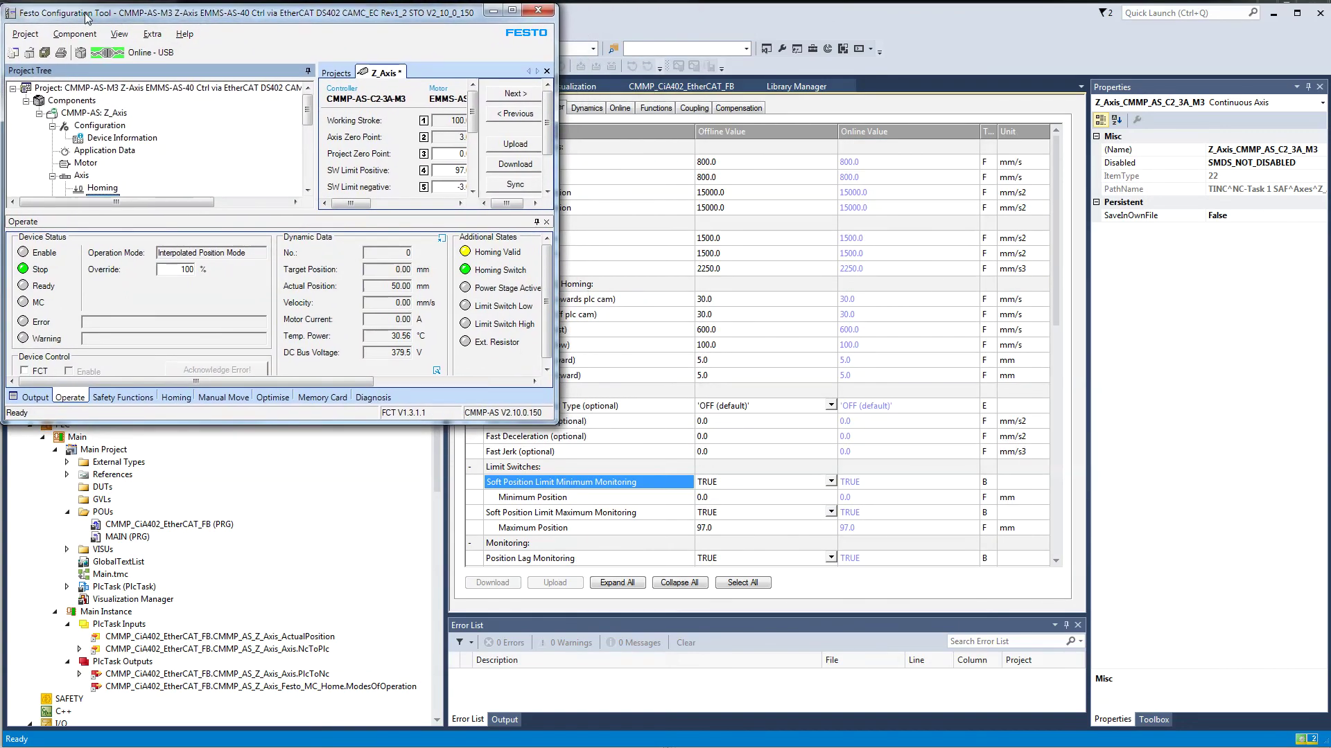
drag(554, 422, 1320, 746)
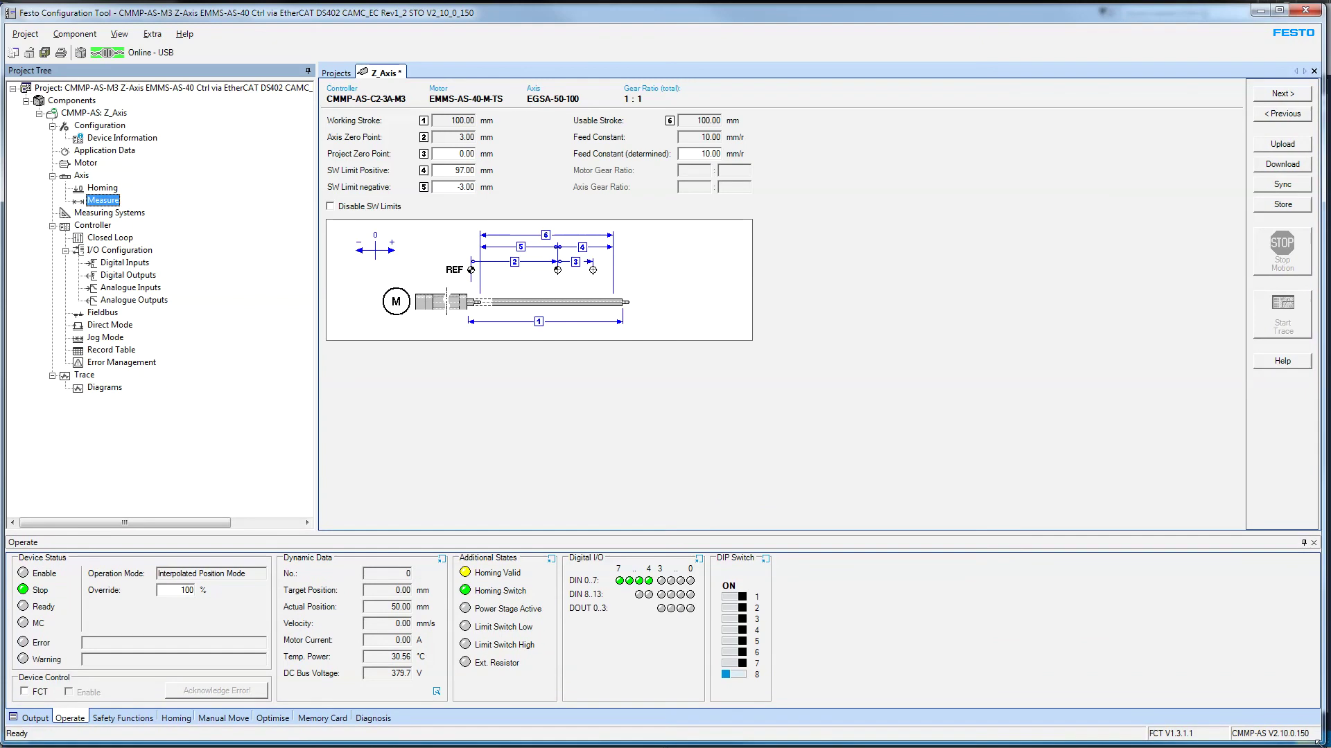
click(1107, 440)
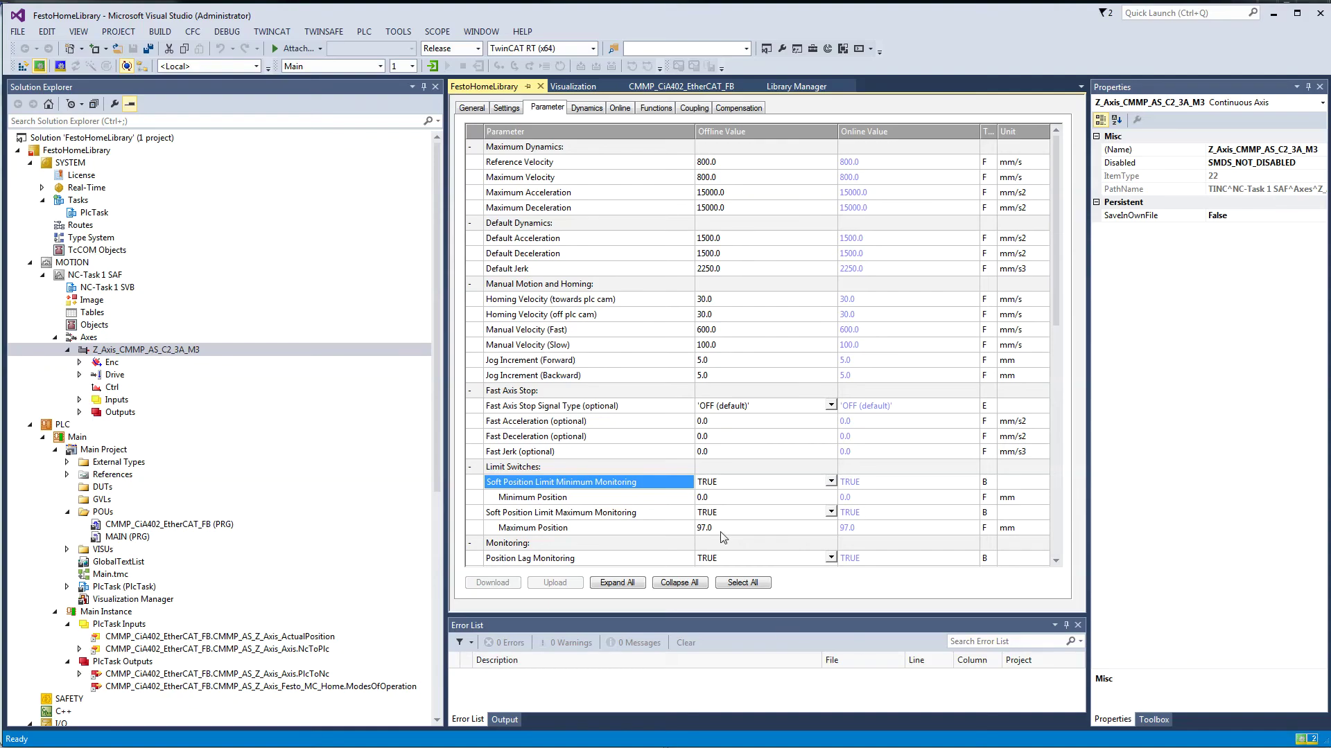
- Verify axis Minimum/Maximum Positions of 0.0 and 97.0 mm and review the encoder's soft limit parameters
click(719, 502)
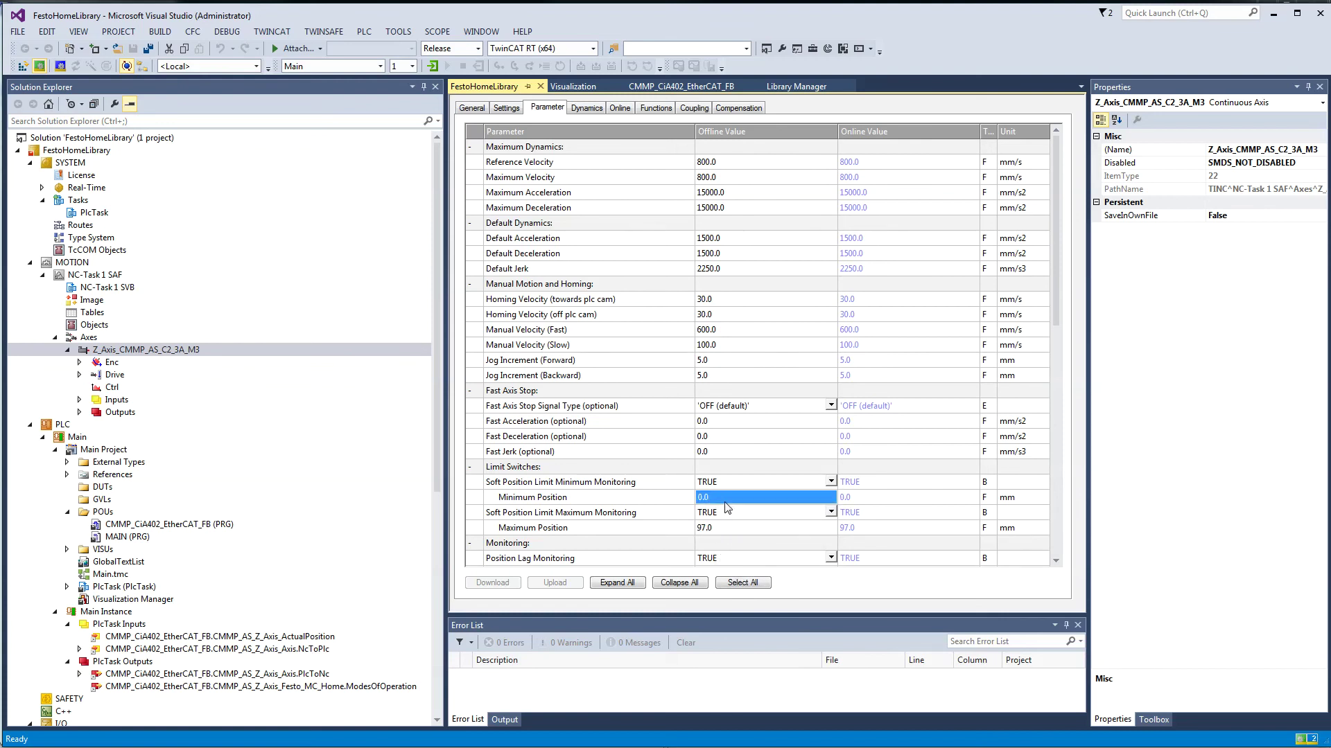
click(719, 530)
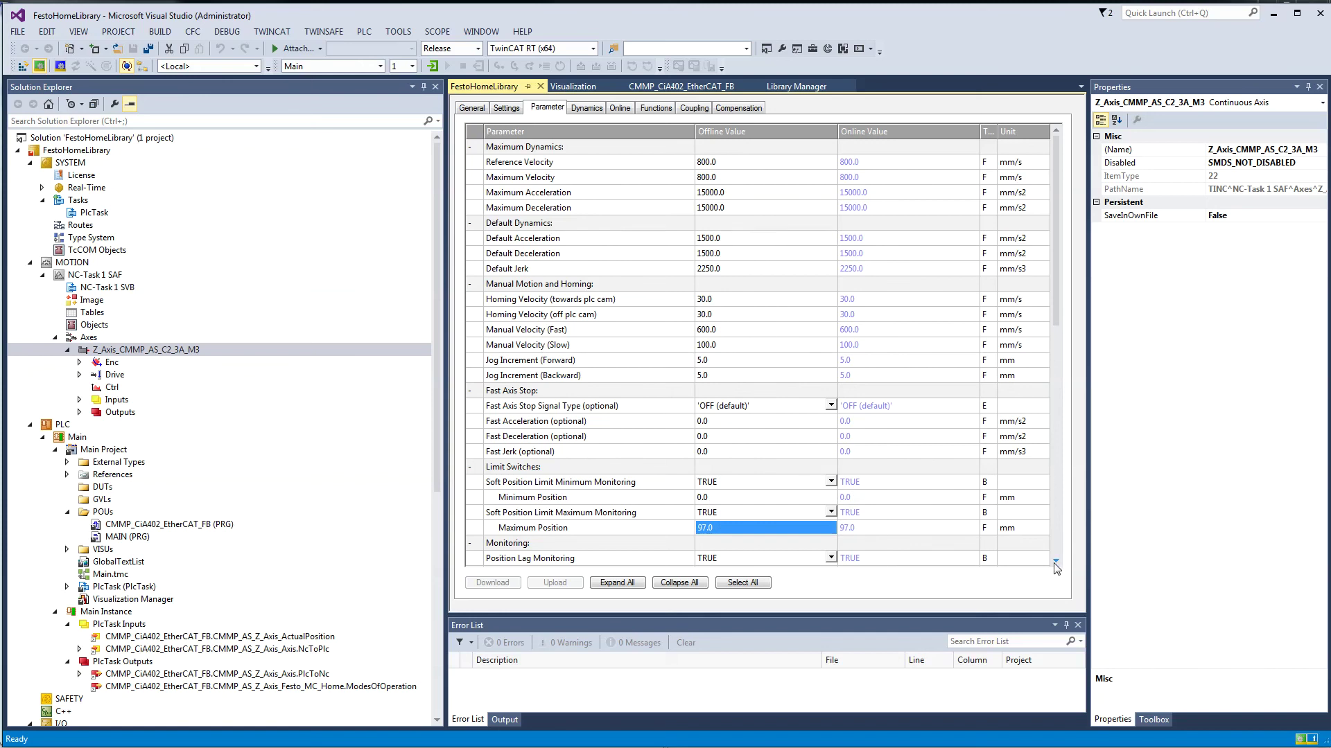
drag(1055, 563, 1056, 568)
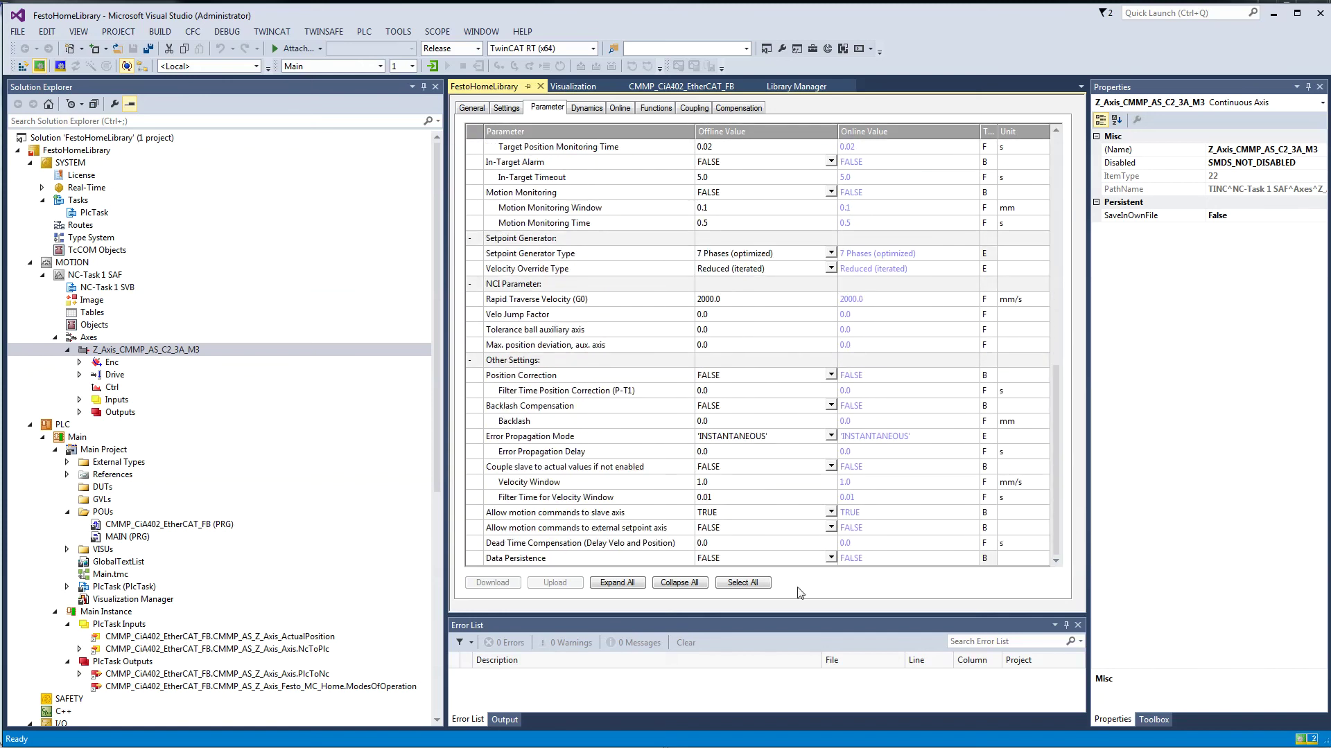
click(110, 364)
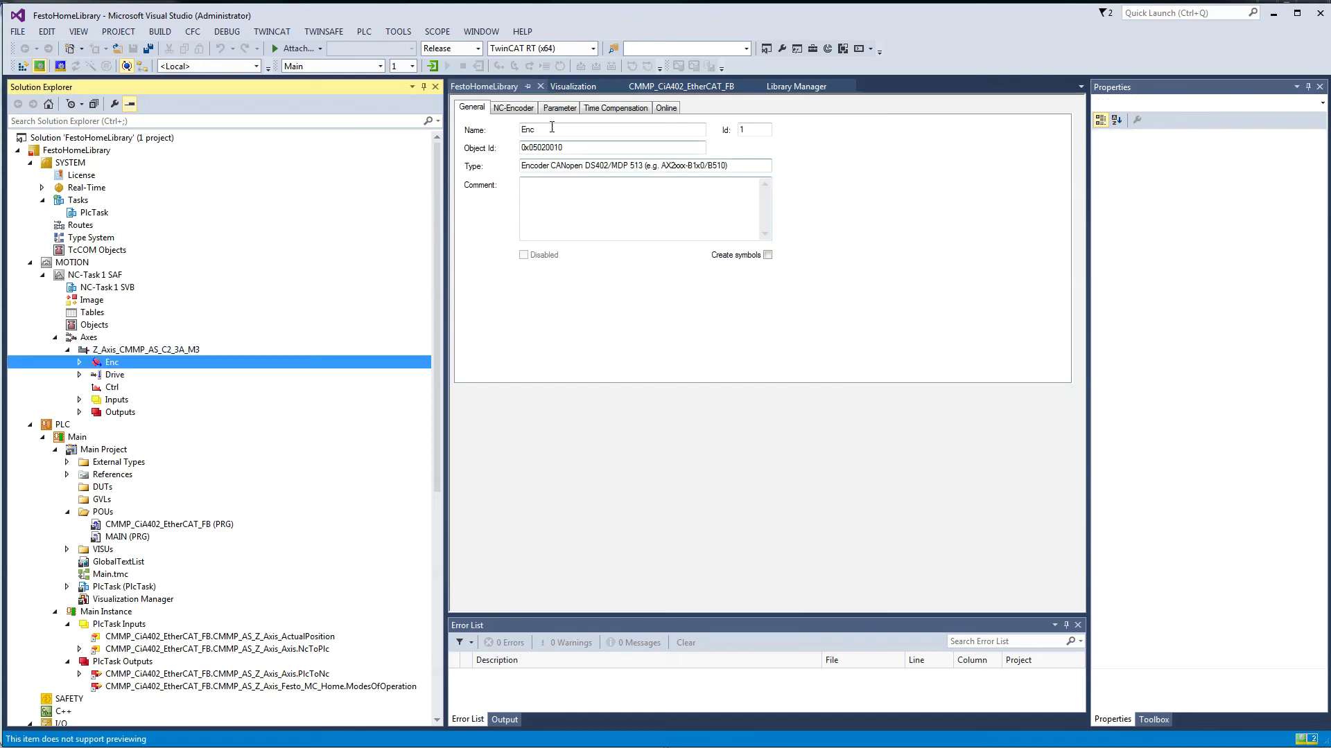
click(561, 107)
click(617, 582)
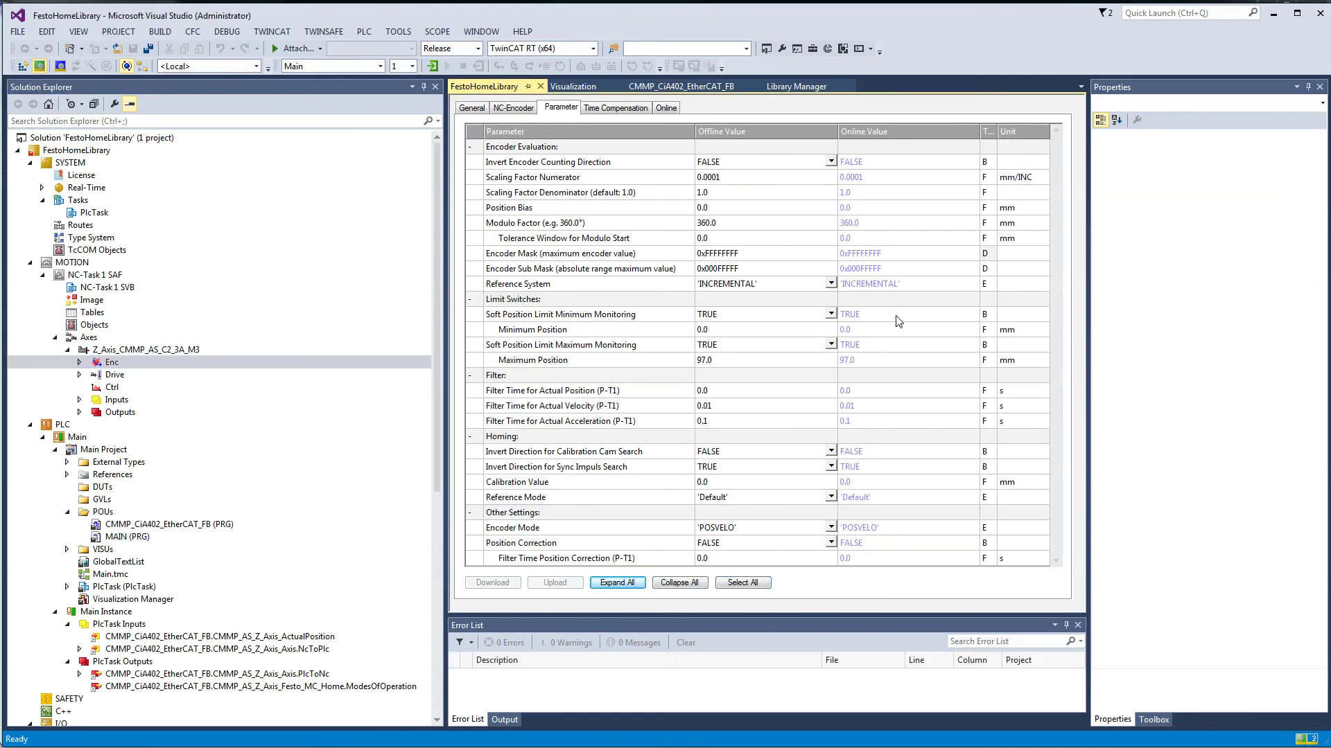
click(877, 182)
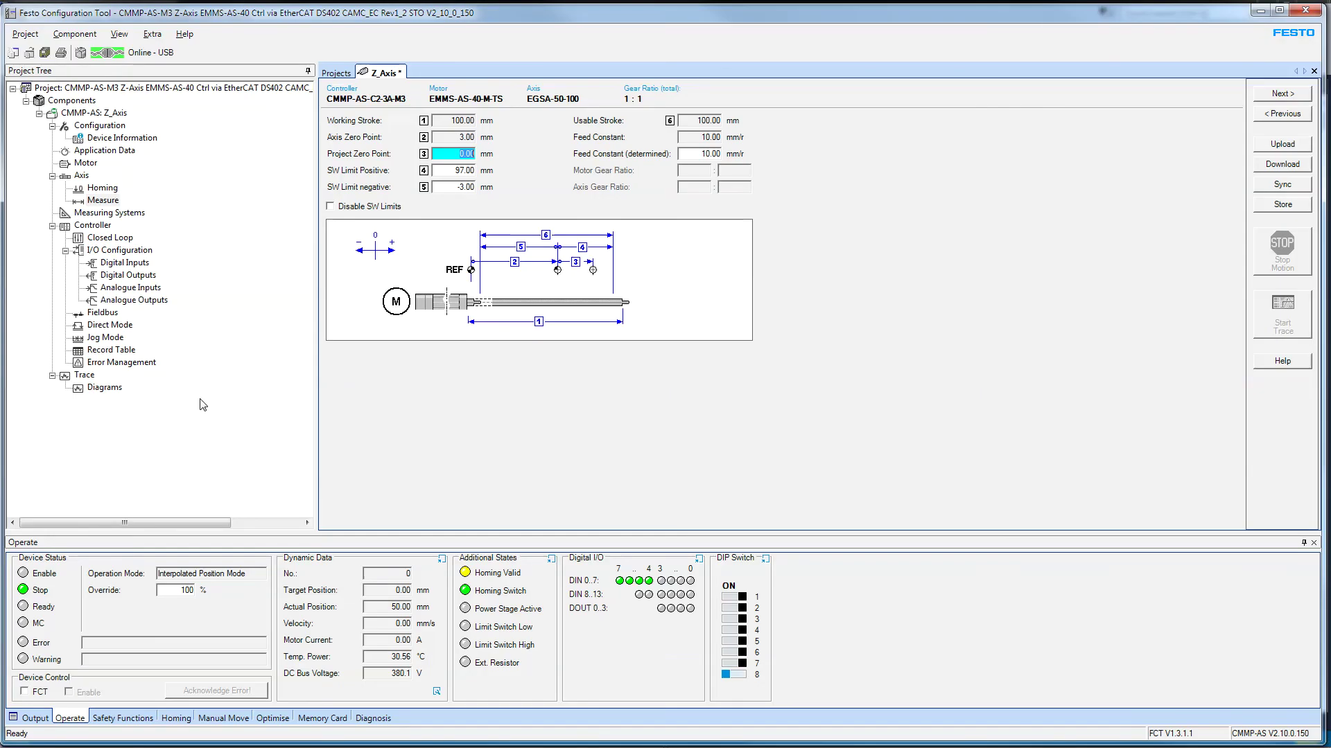
click(99, 313)
click(441, 90)
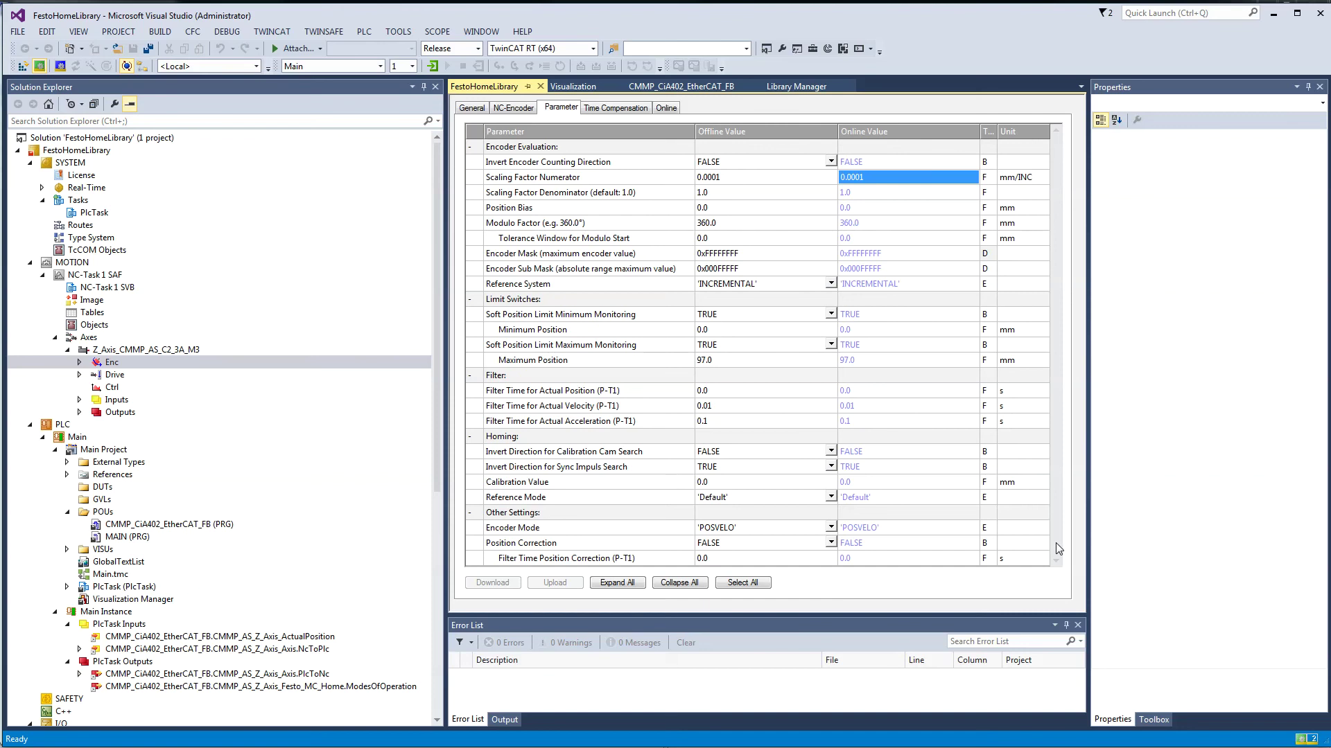
click(742, 313)
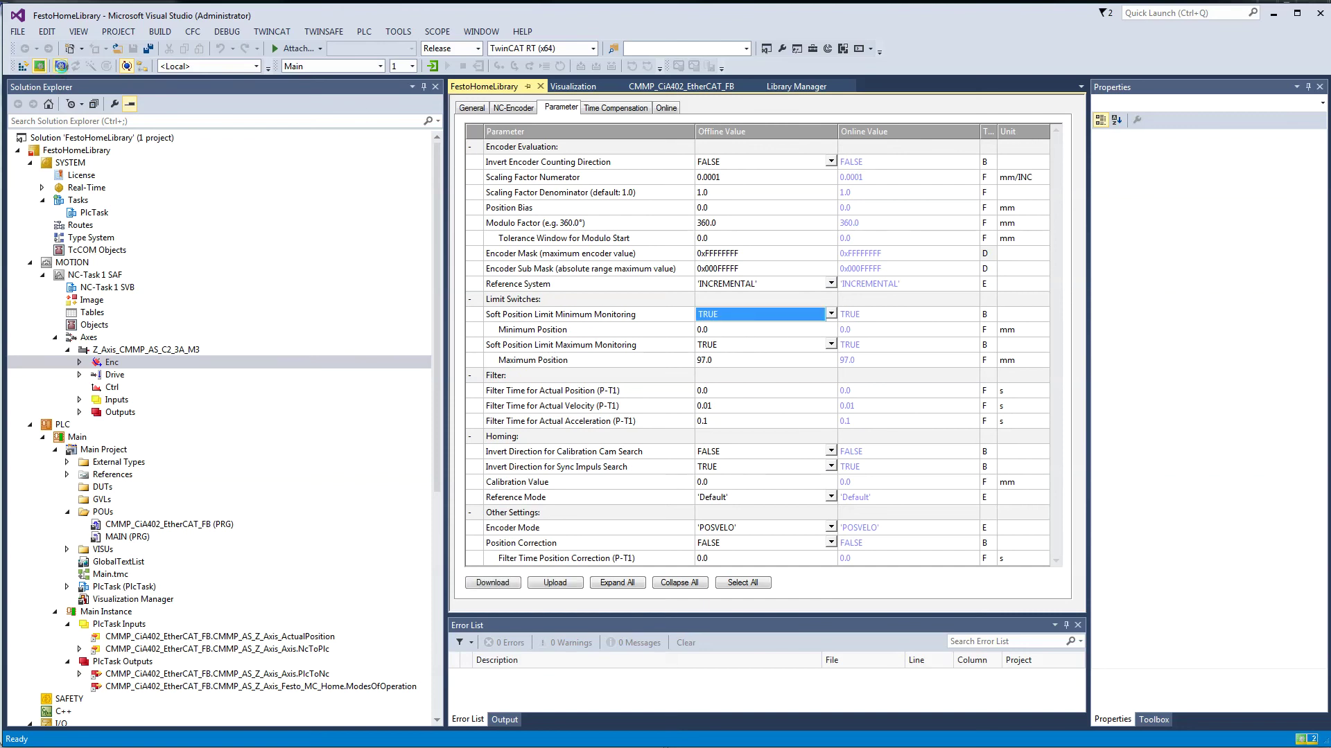
- Restart TwinCAT in config mode, loading I/O devices but declining free run
click(60, 66)
click(669, 473)
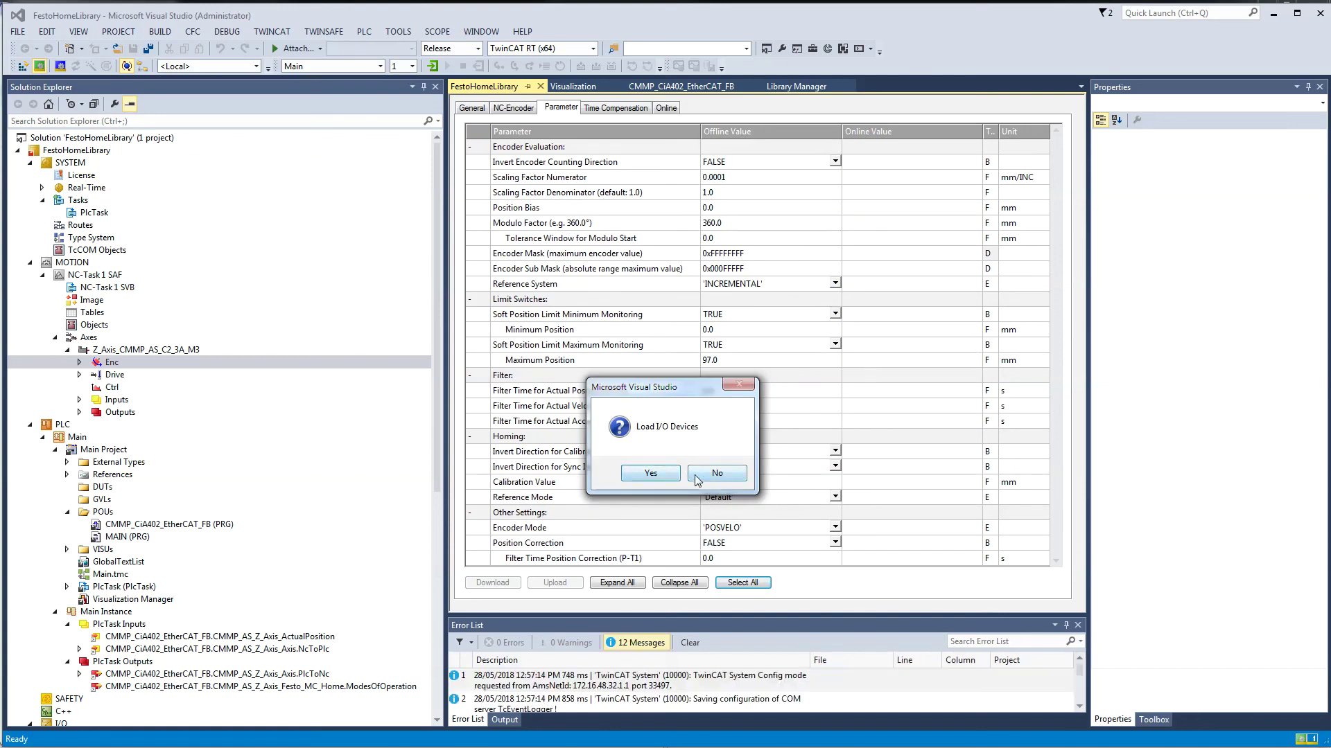
click(672, 476)
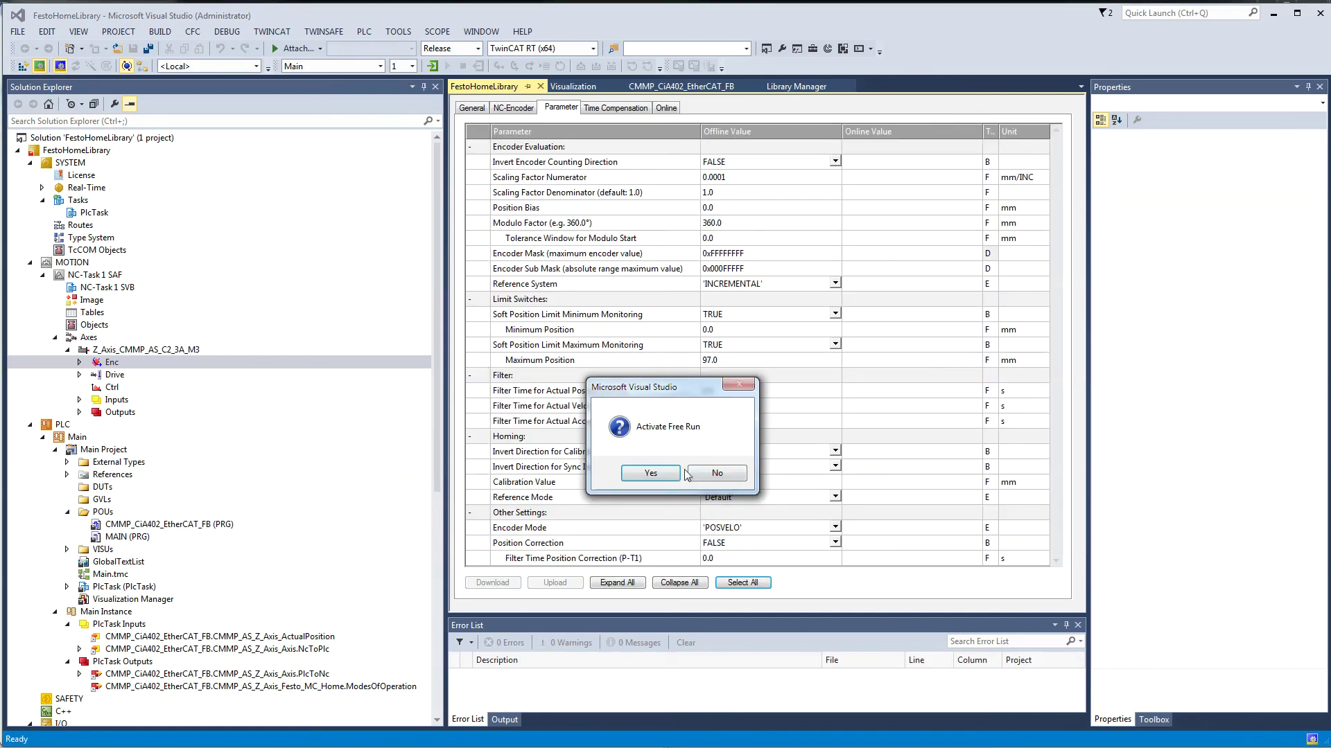
click(717, 473)
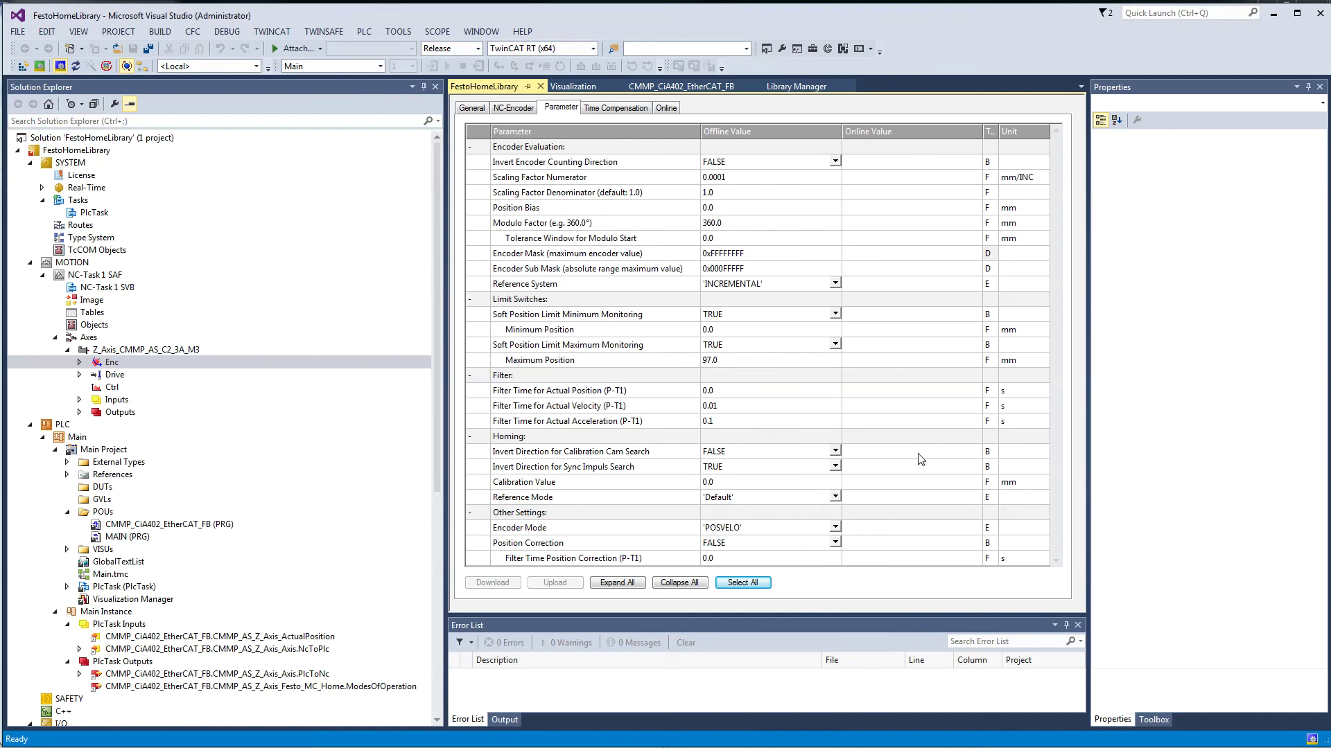
- Re-expand all encoder parameter groups, including Other Settings
click(625, 456)
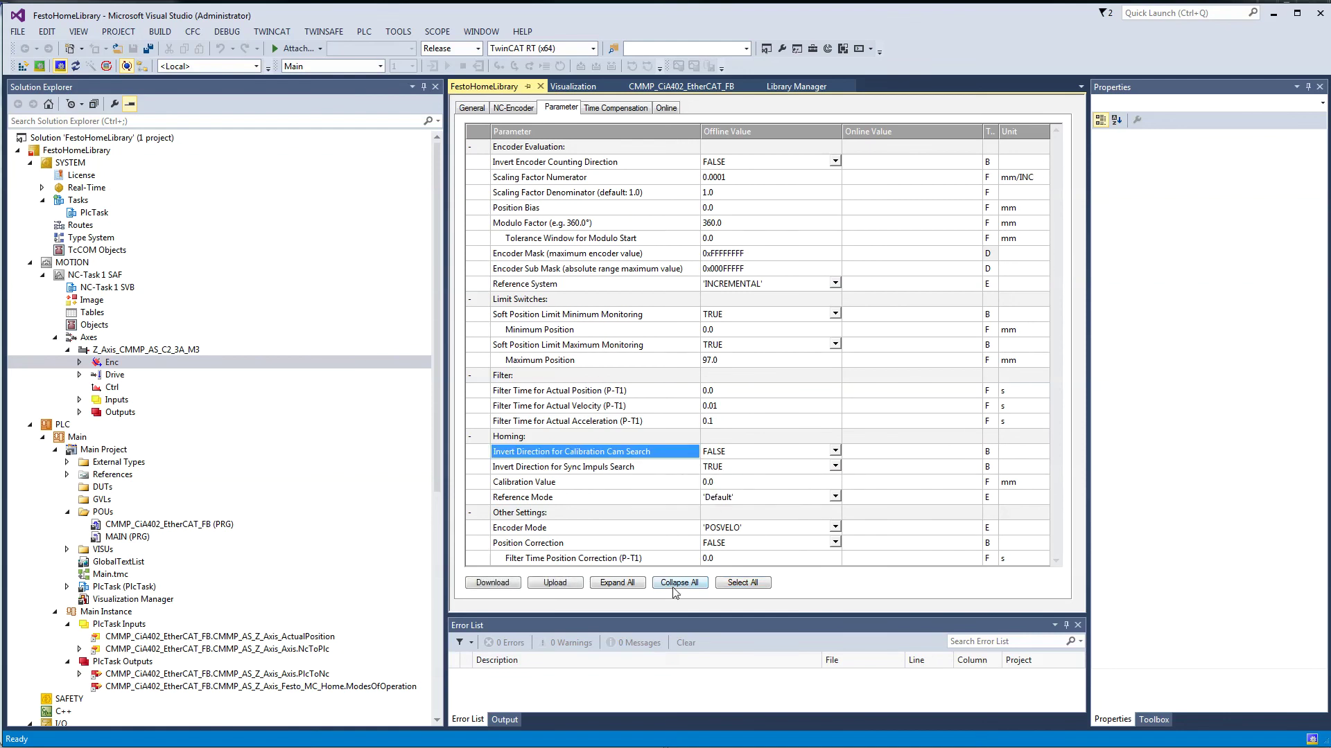
click(630, 585)
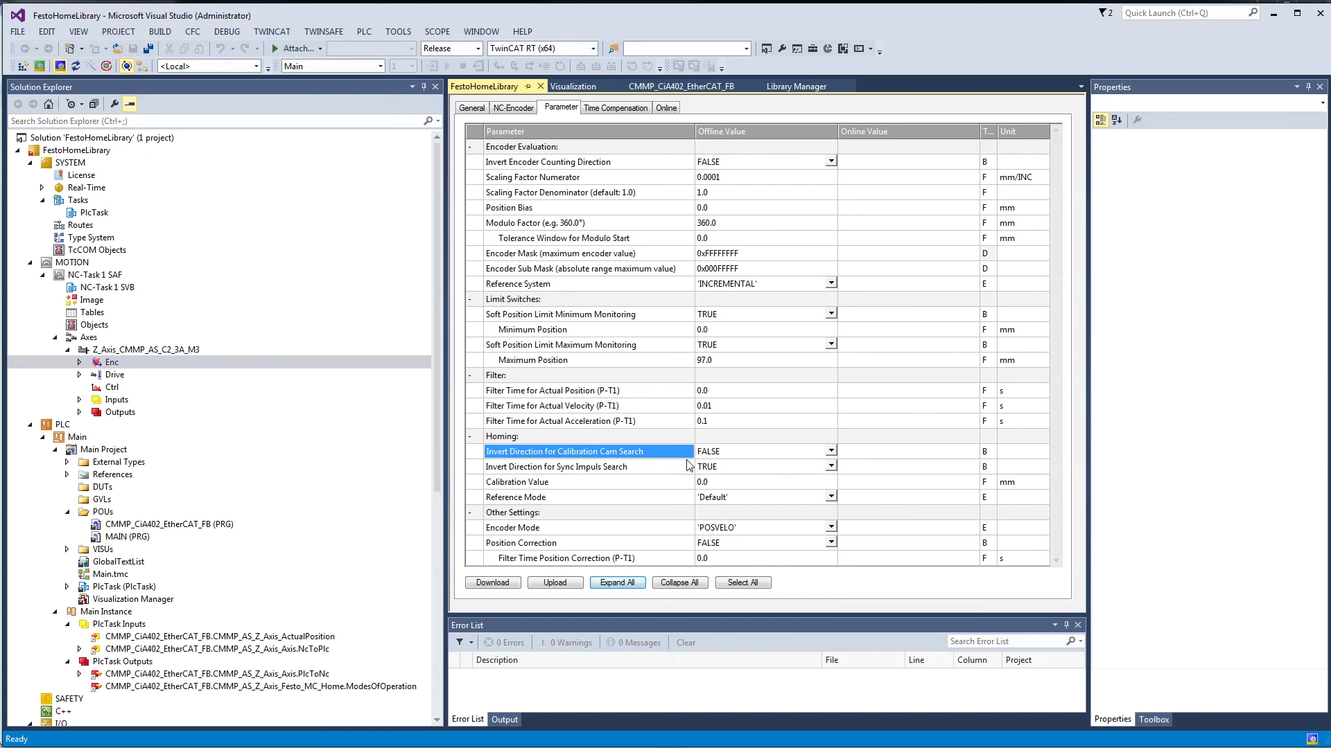
double_click(551, 512)
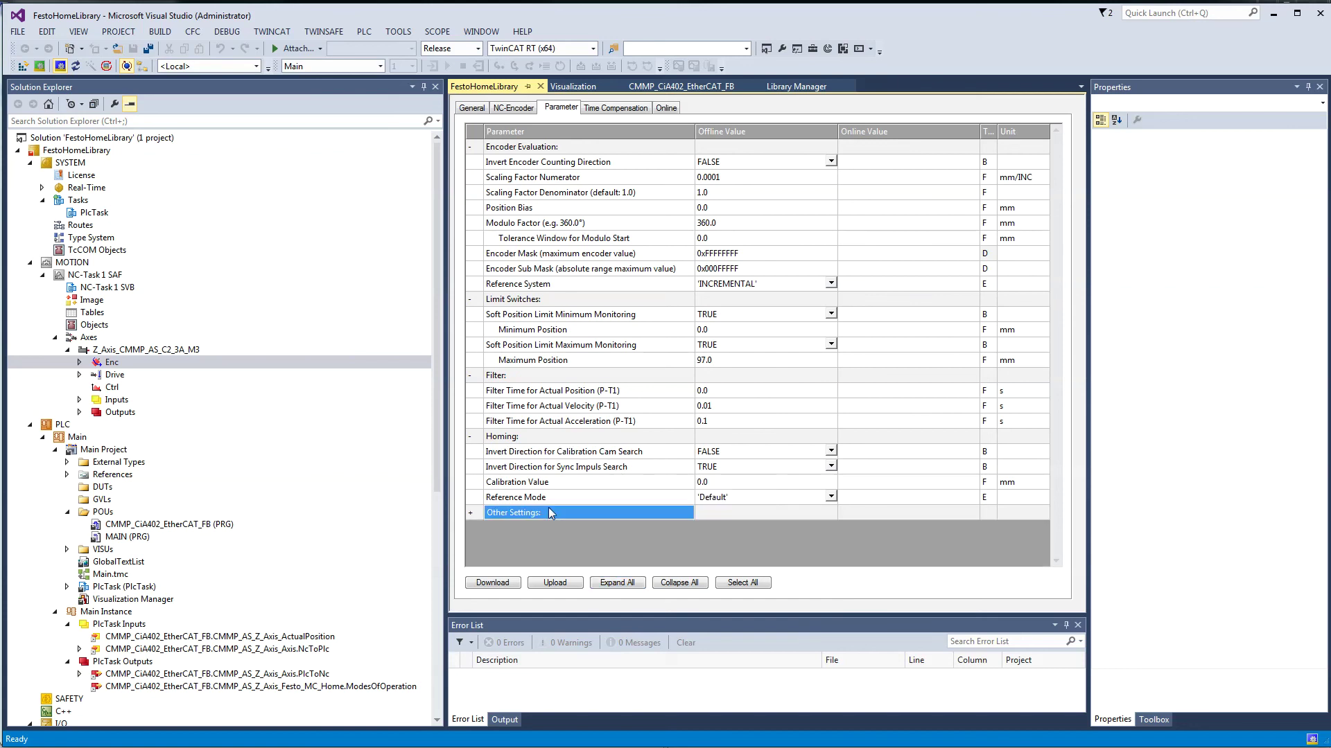
double_click(551, 513)
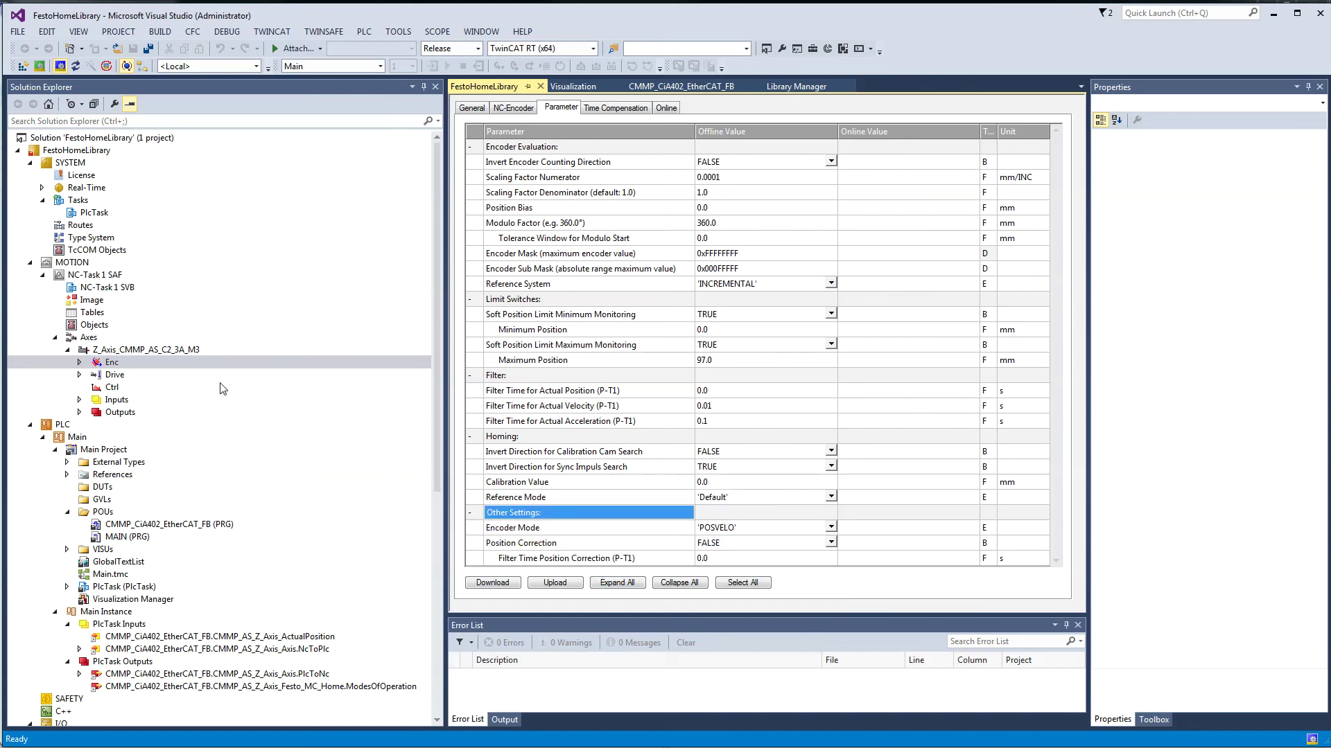
- Expand all Z axis drive parameters, checking Following Error Calculation 'Extern' and Invert Motor Polarity
click(100, 376)
click(550, 108)
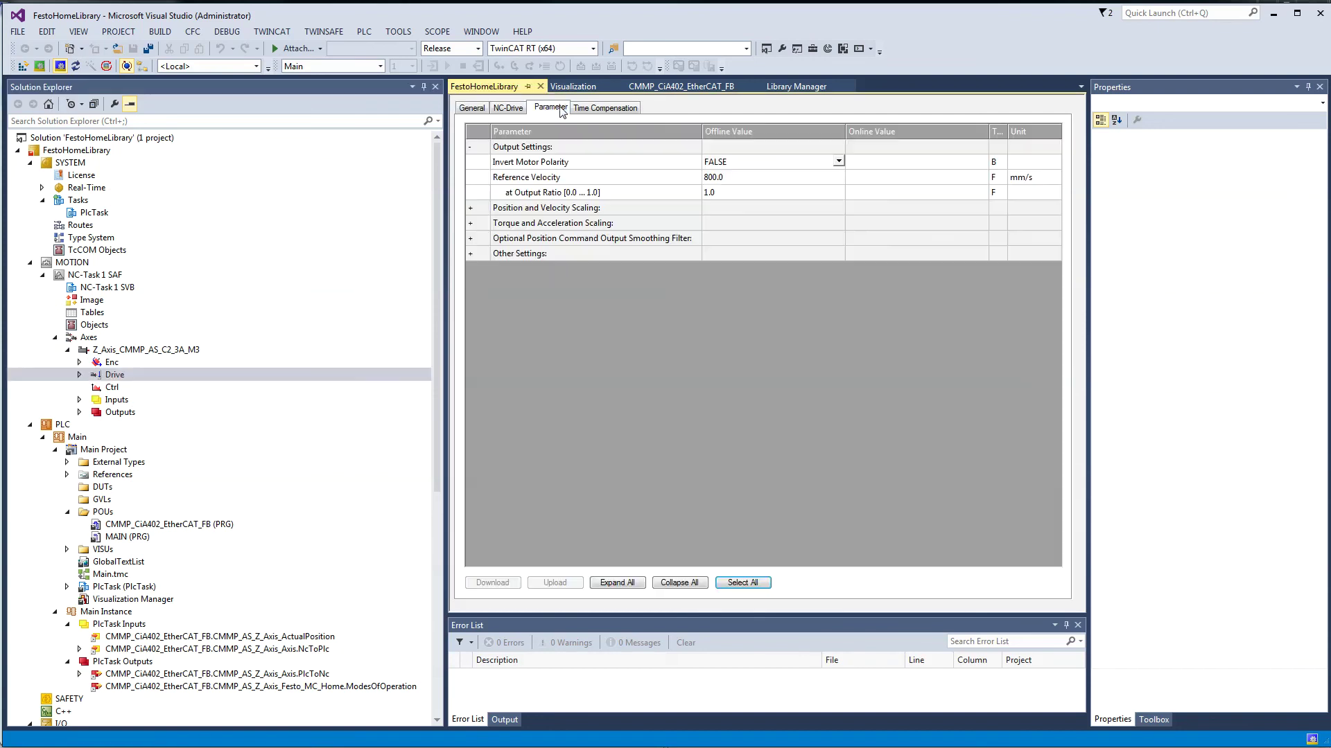
click(613, 582)
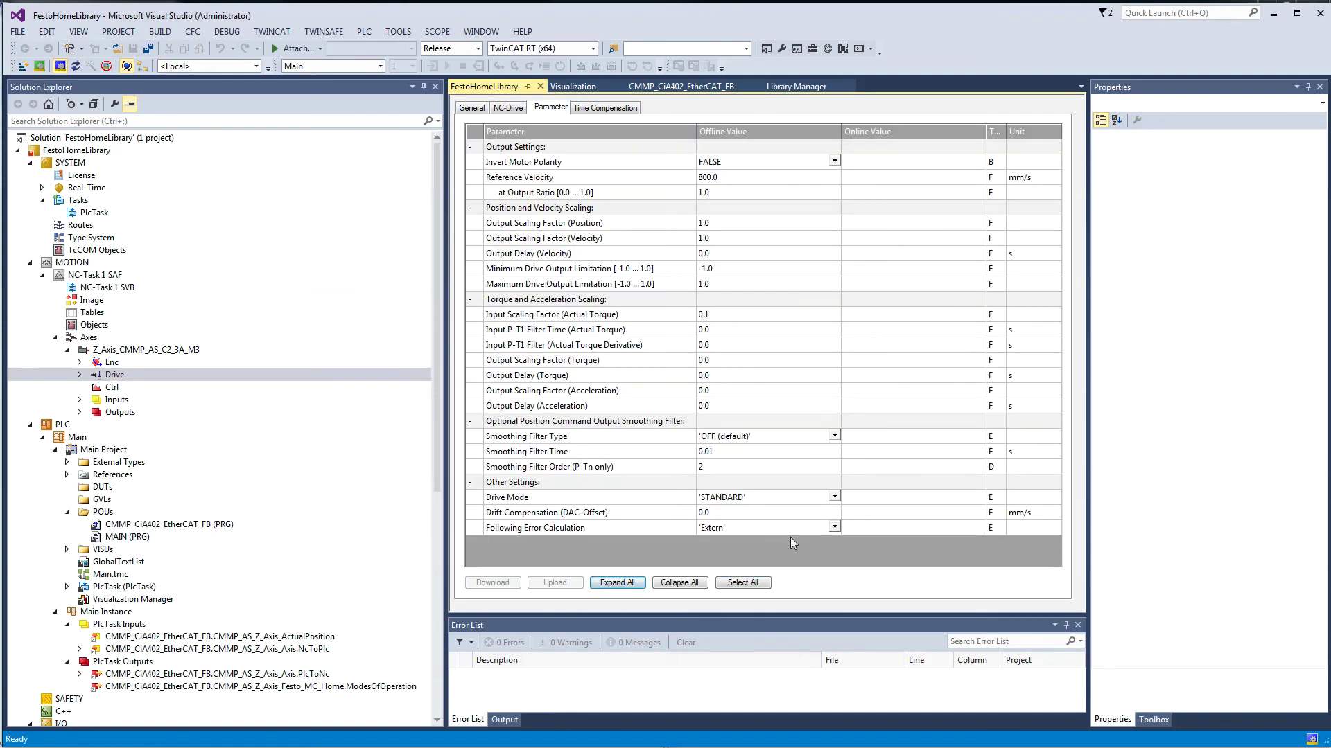
click(835, 529)
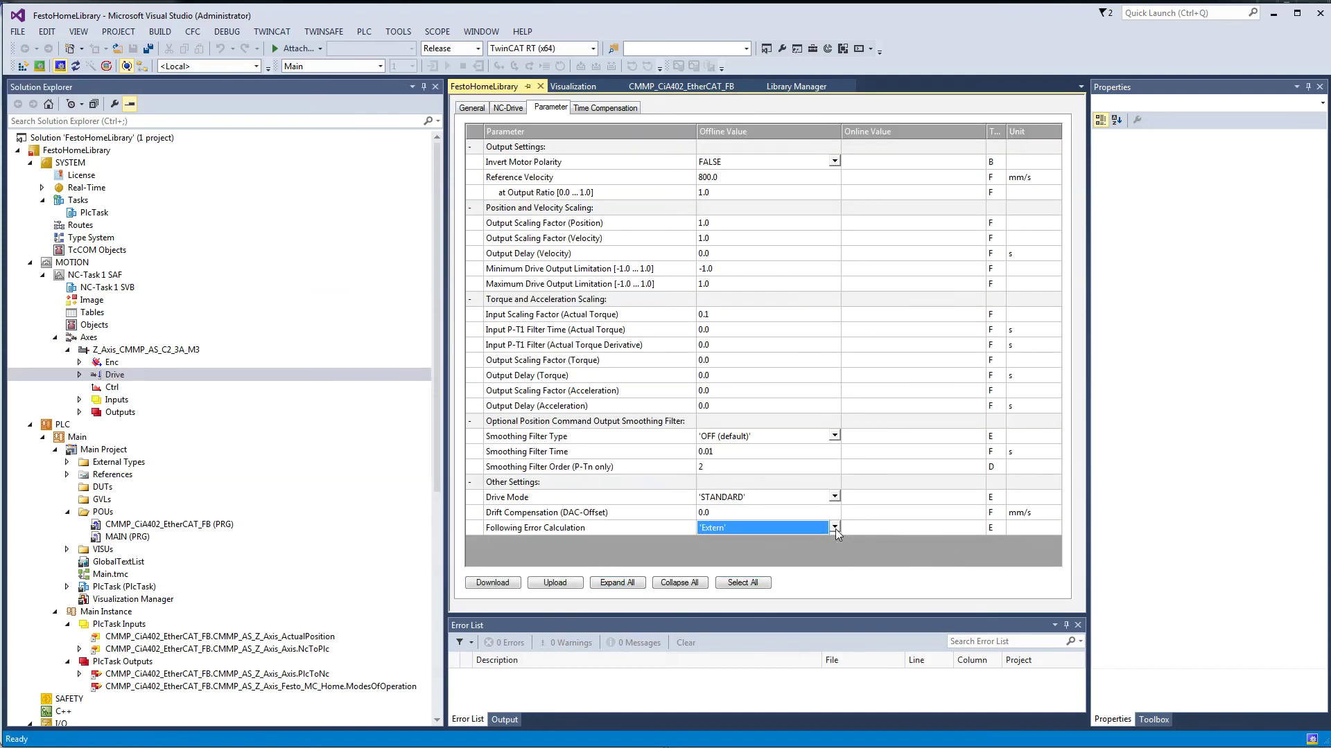
click(582, 164)
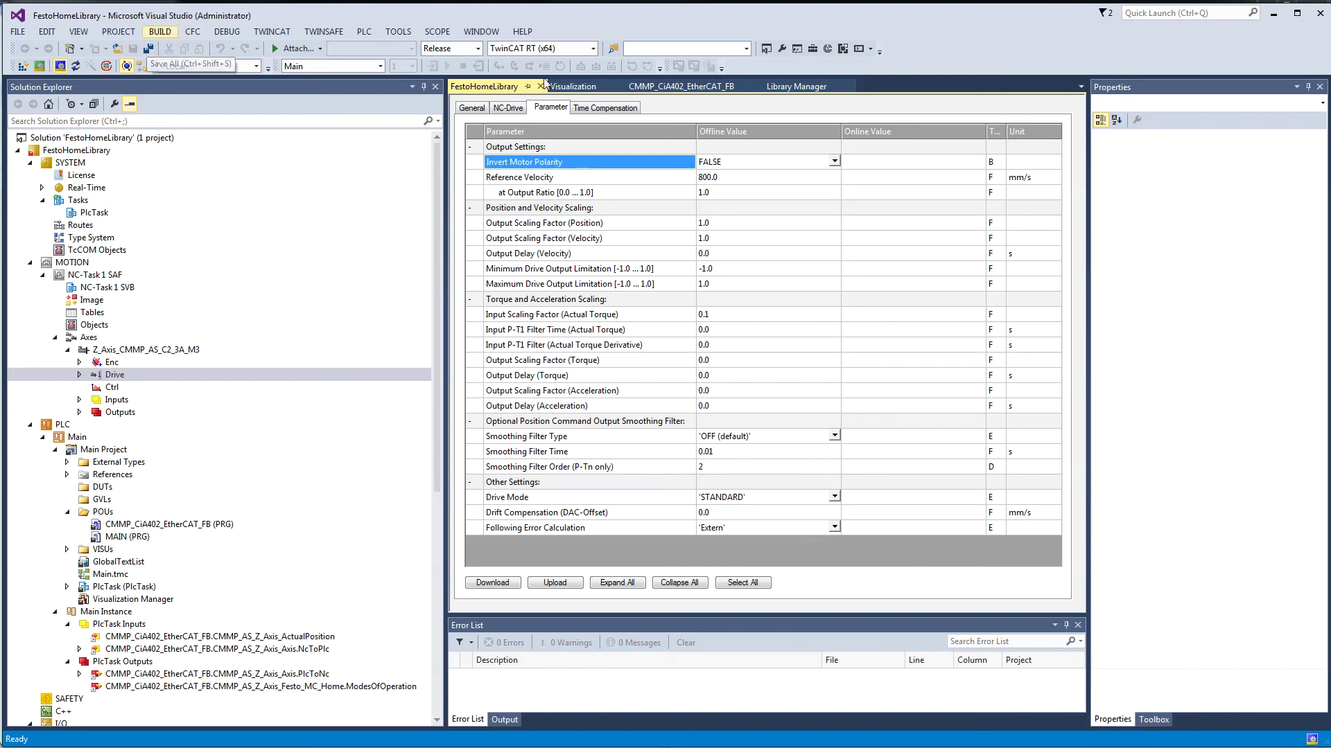
- Link the PLC ModesOfOperation output to Drive 1's Mode_Of_Operation, then select the CMMP_CiA402_EtherCAT_FB program
click(119, 350)
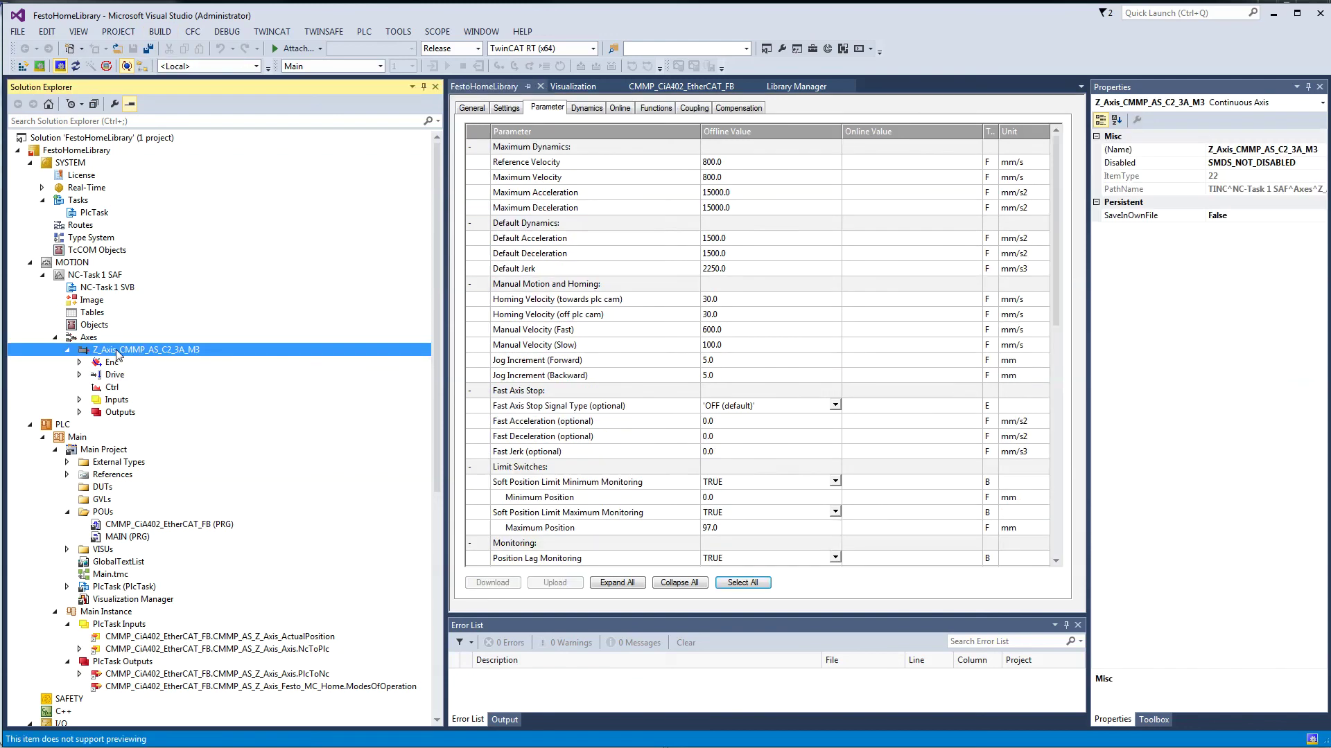
click(1059, 297)
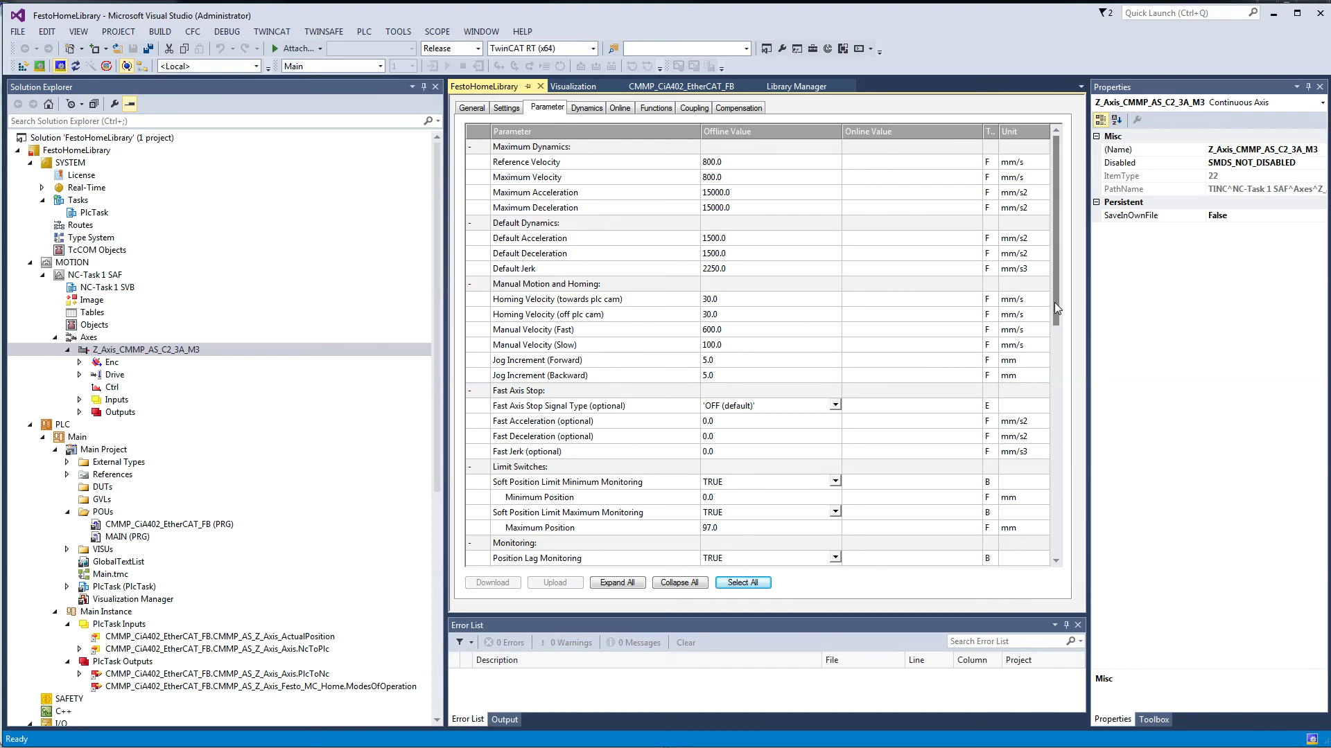
click(360, 688)
click(483, 207)
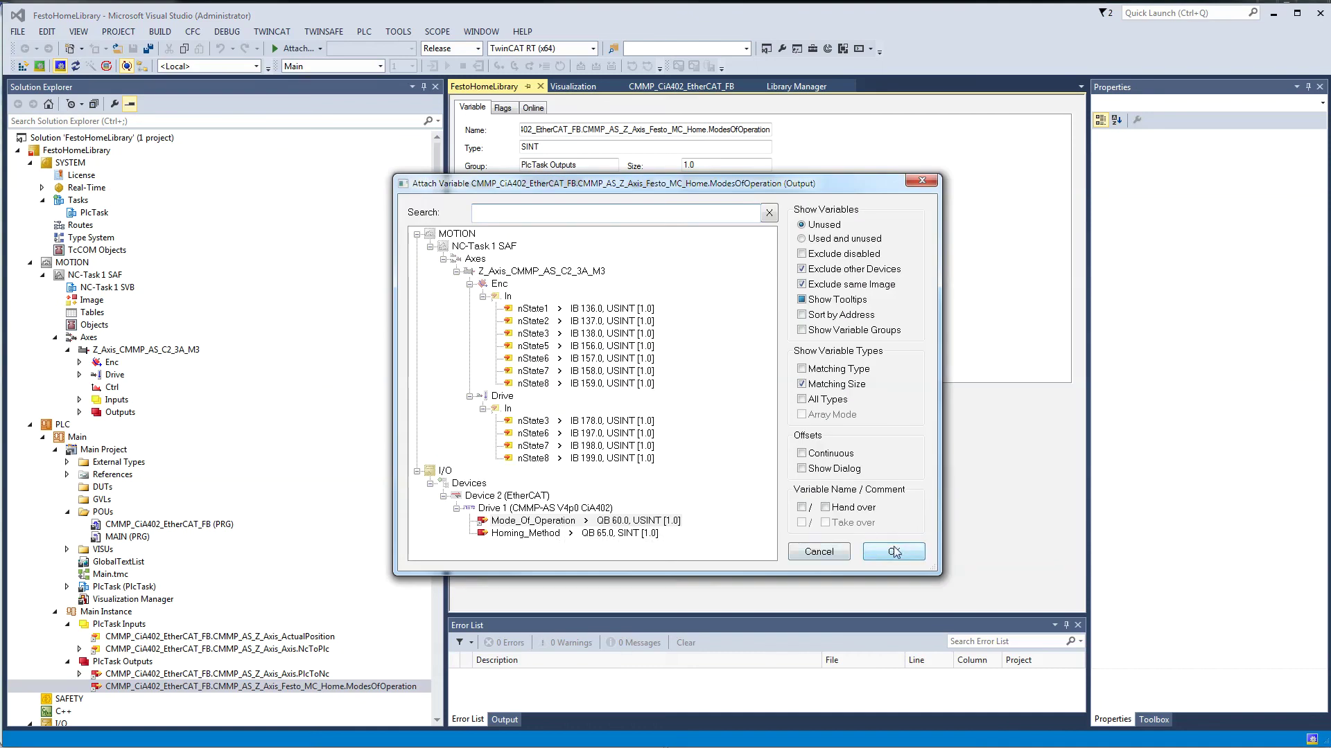
click(904, 555)
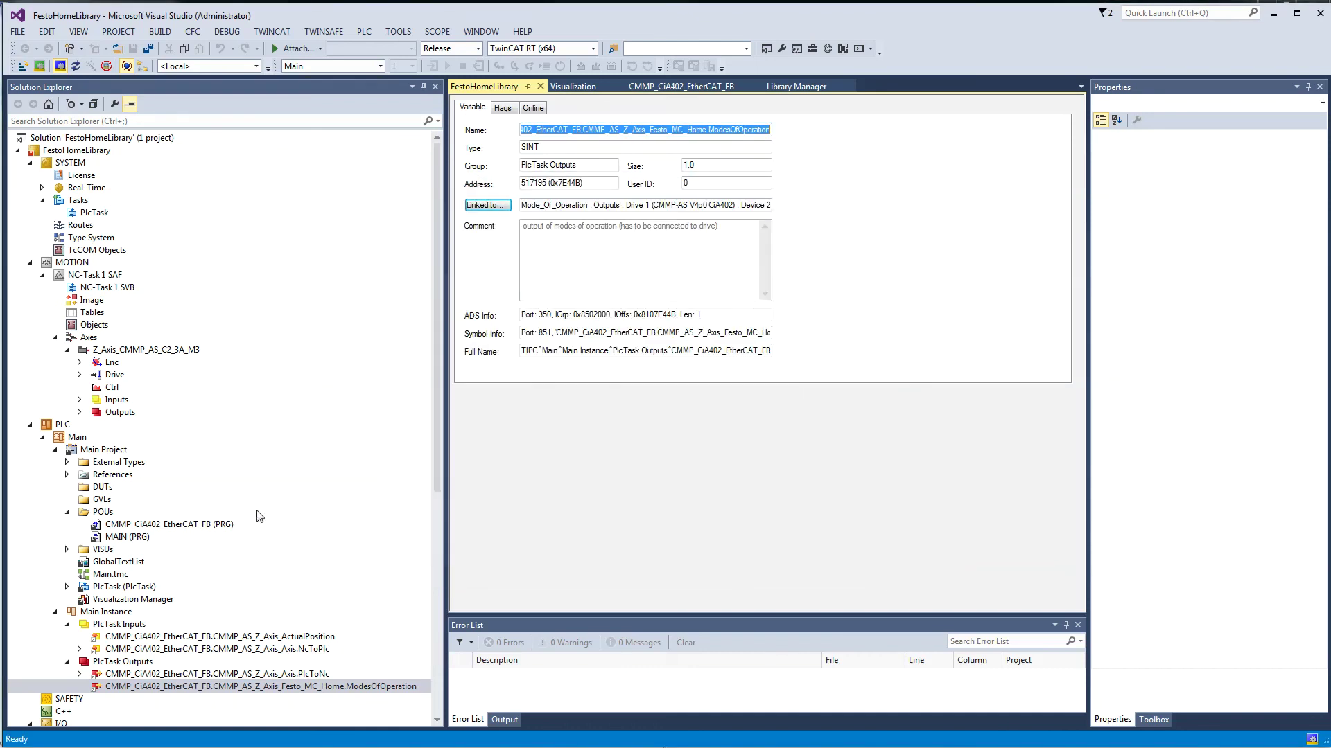
click(192, 530)
- Open the CMMP_CiA402_EtherCAT_FB CFC program, hide the Error List and enlarge the diagram editor
double_click(192, 529)
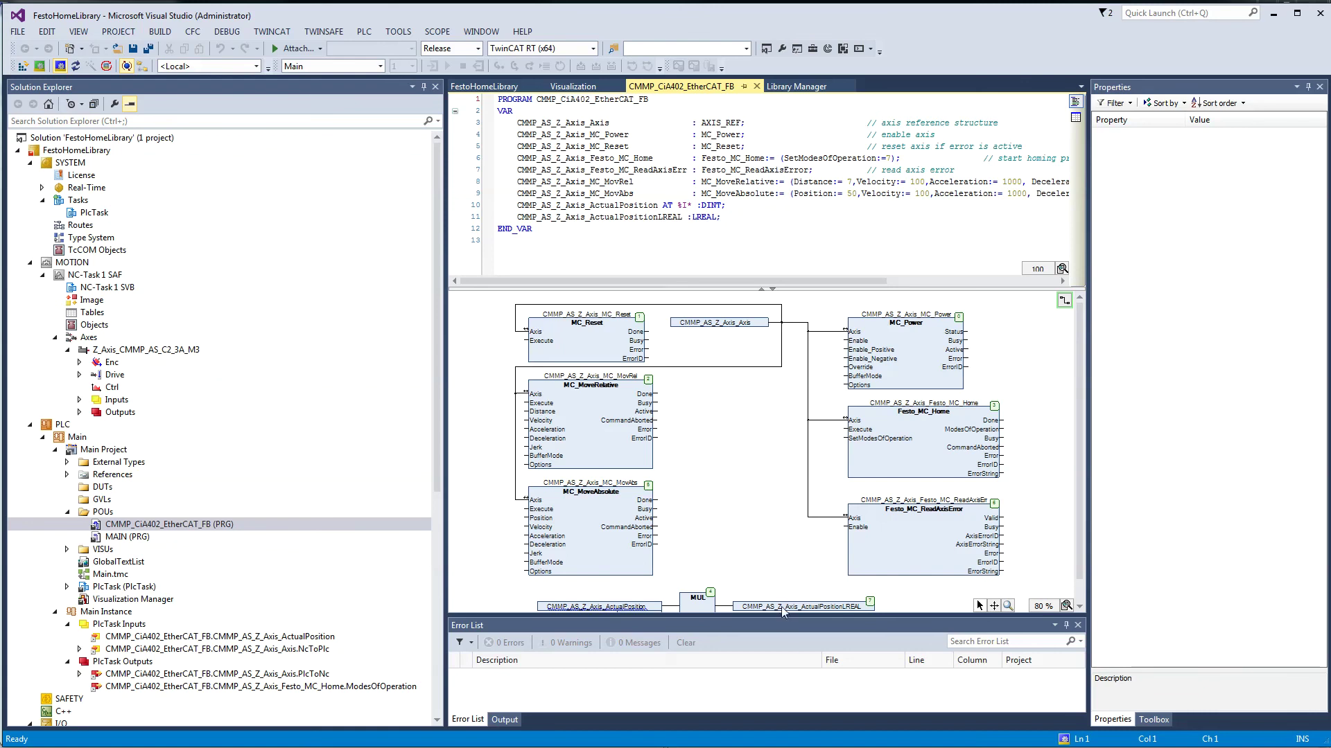
click(1067, 625)
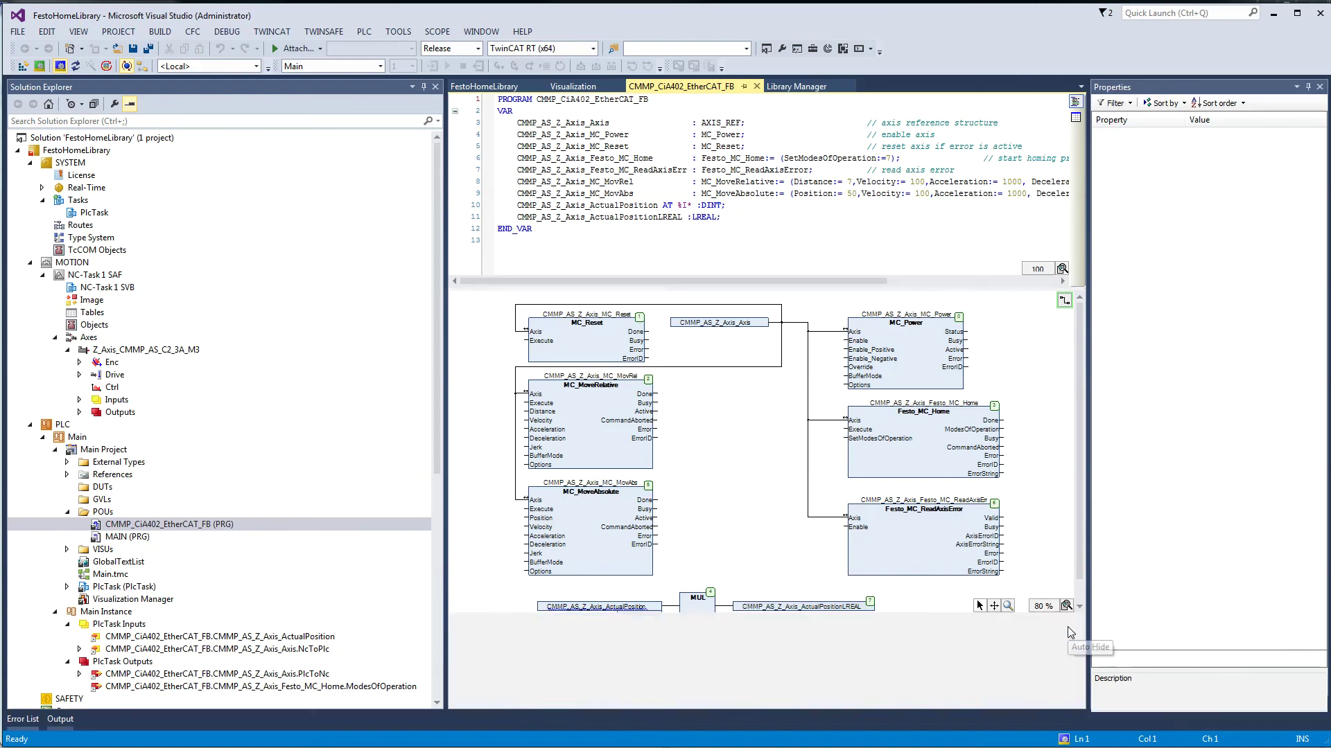
drag(747, 328, 747, 244)
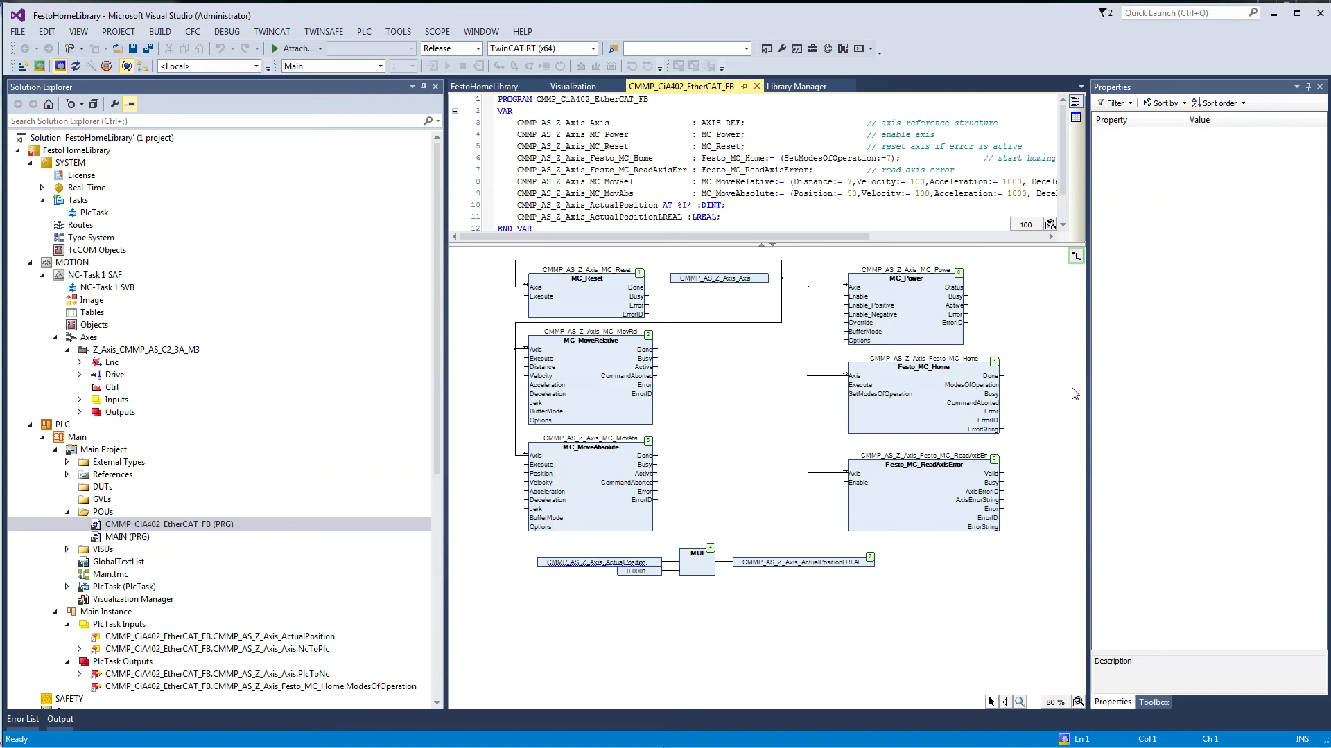
drag(1098, 406, 1209, 395)
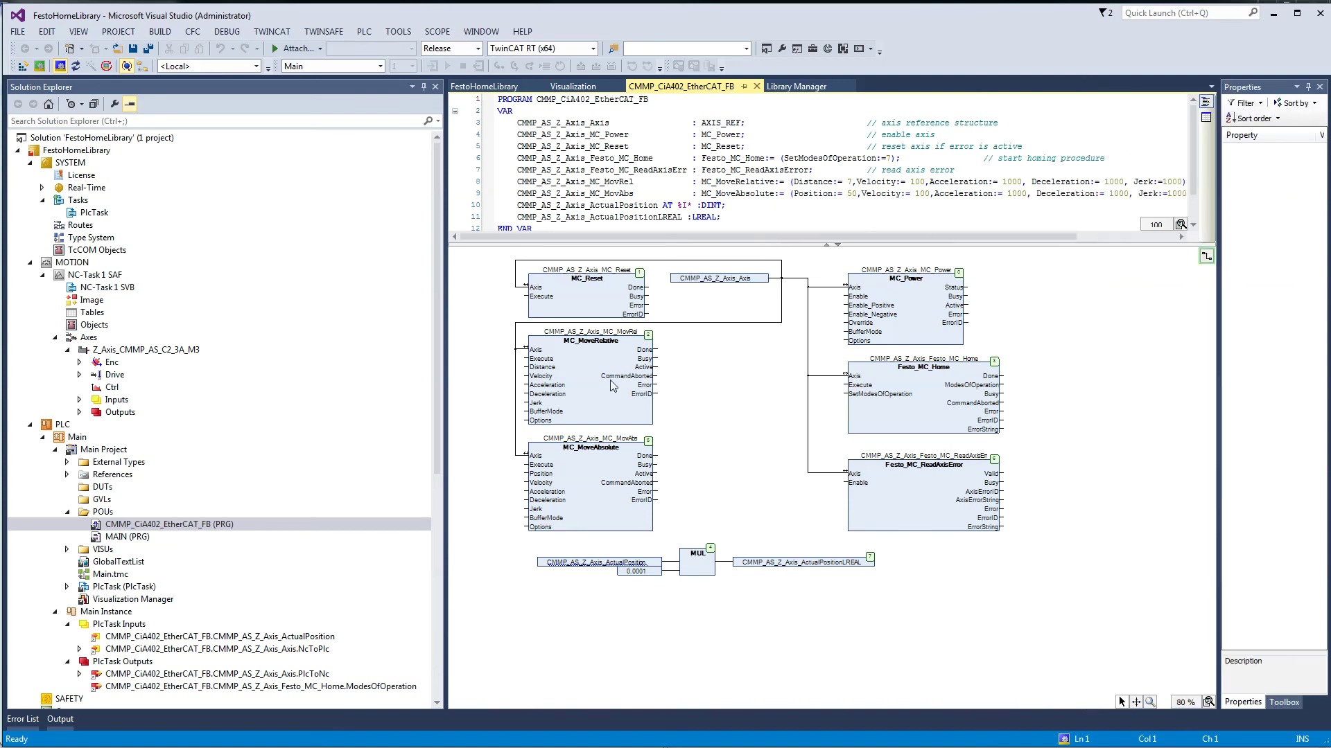
drag(439, 360, 309, 360)
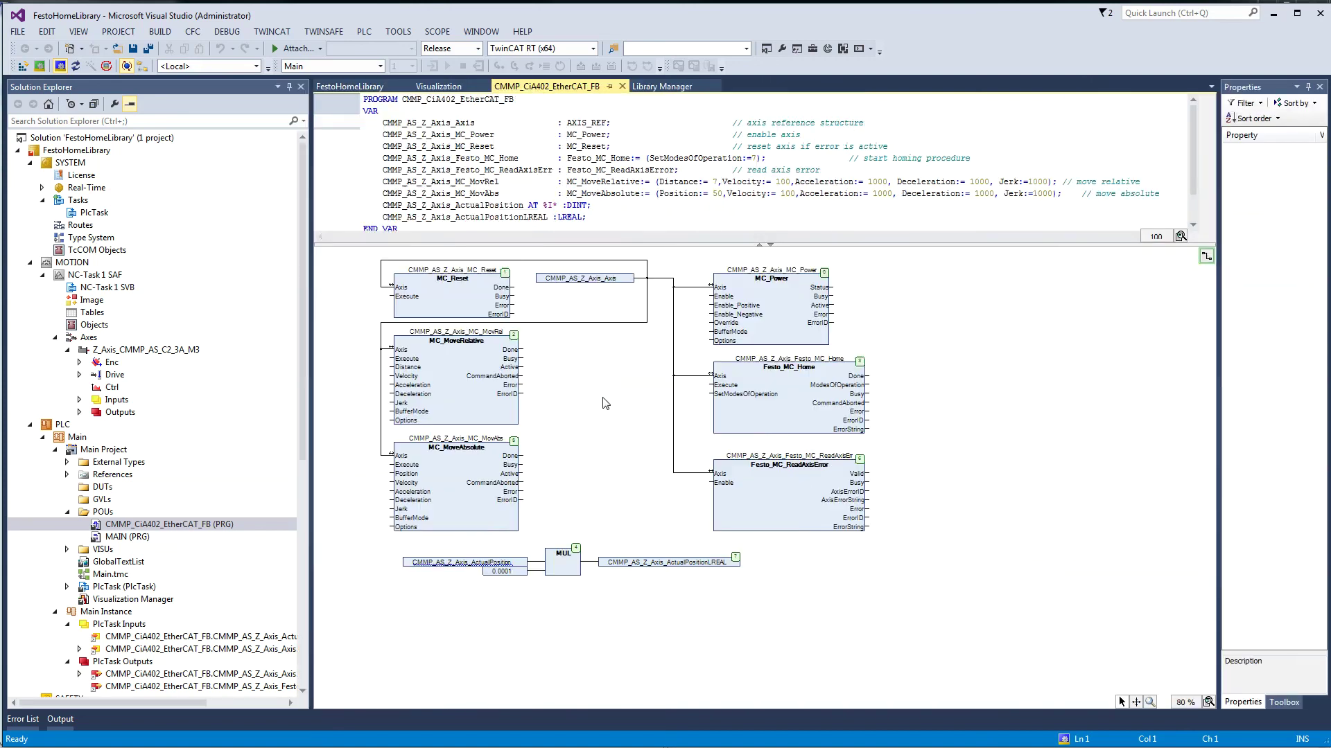
- Zoom the CFC diagram to 100% and expand the VISUs folder to reveal Visualization
scroll(629, 422, up, 2)
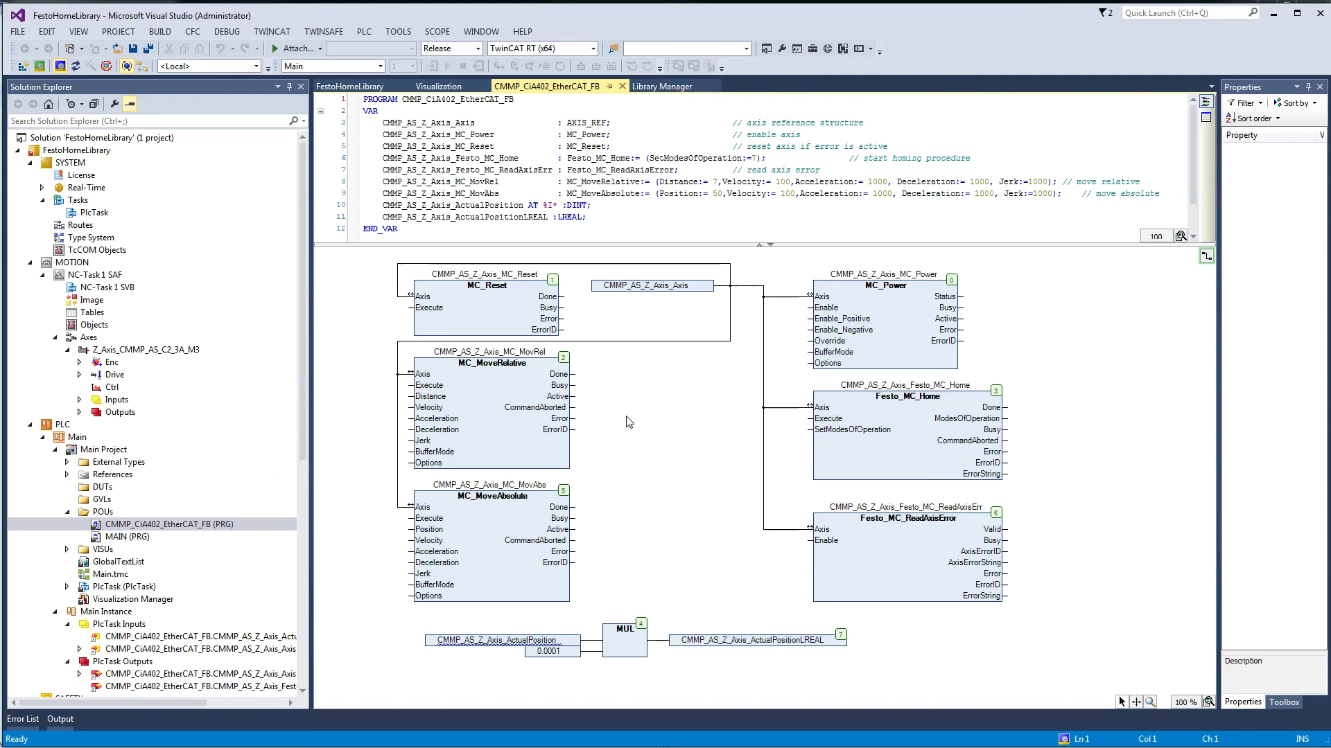
click(64, 151)
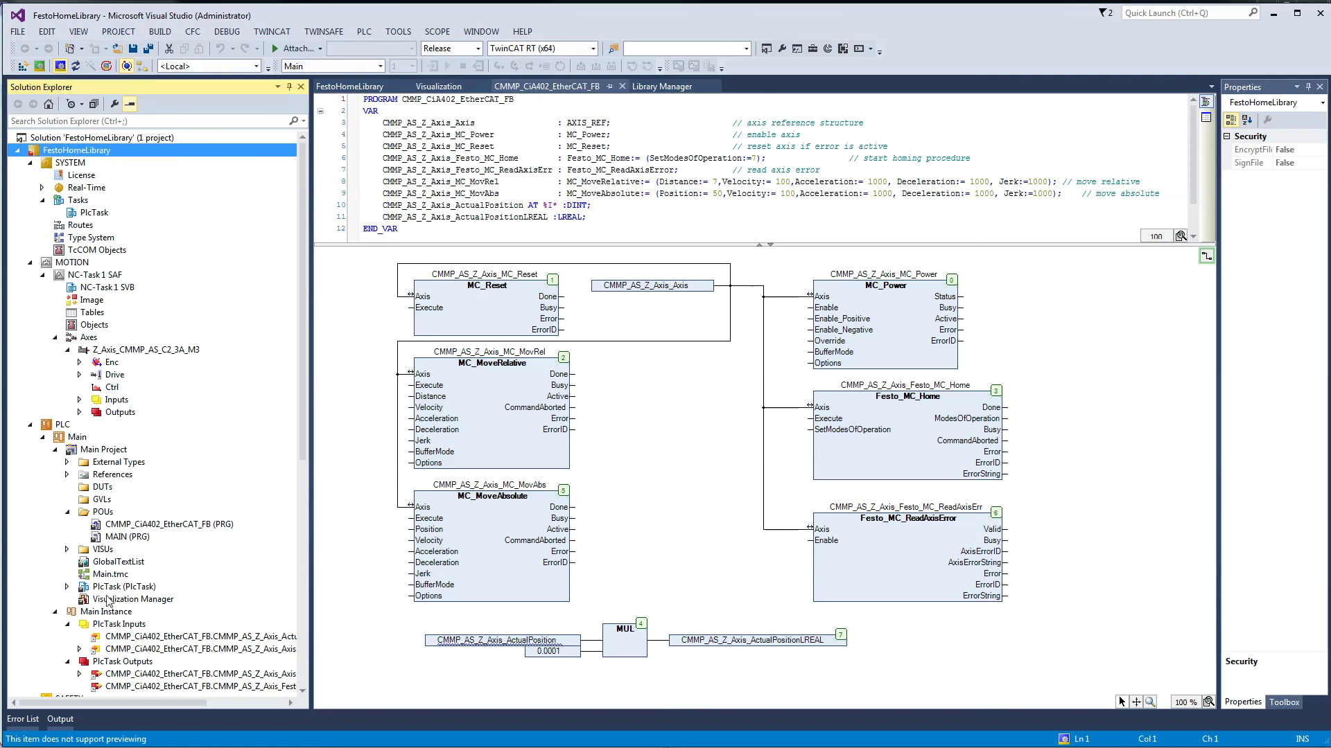
click(67, 549)
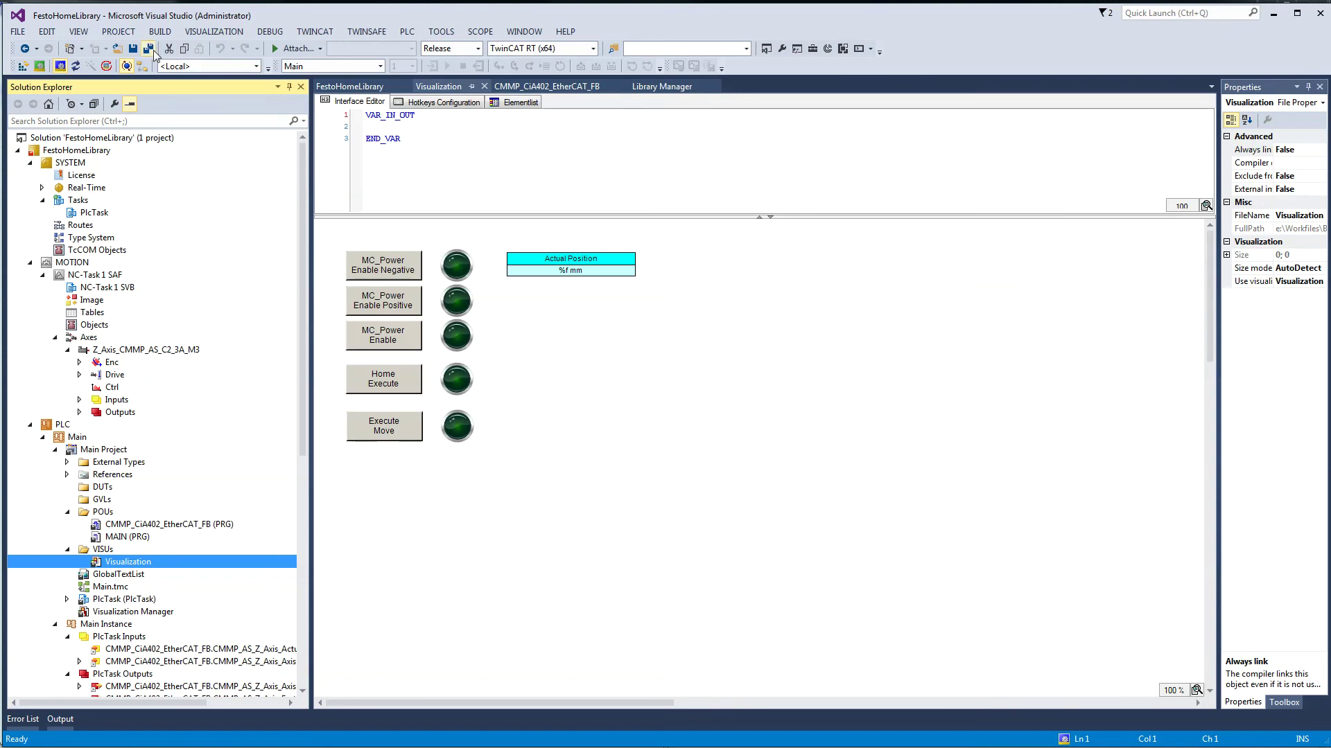
- Activate the configuration, restart in Run Mode, then log in, creating Port_851 and downloading the program
click(23, 67)
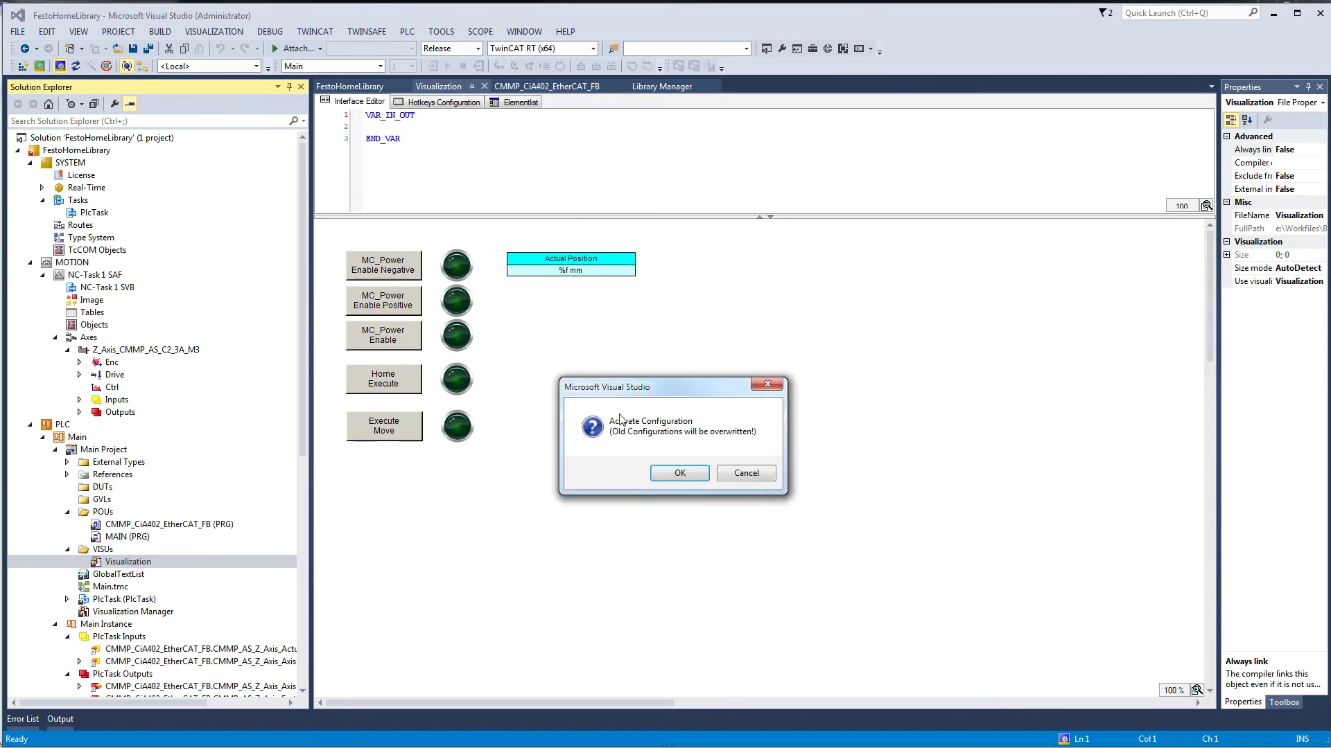
click(679, 470)
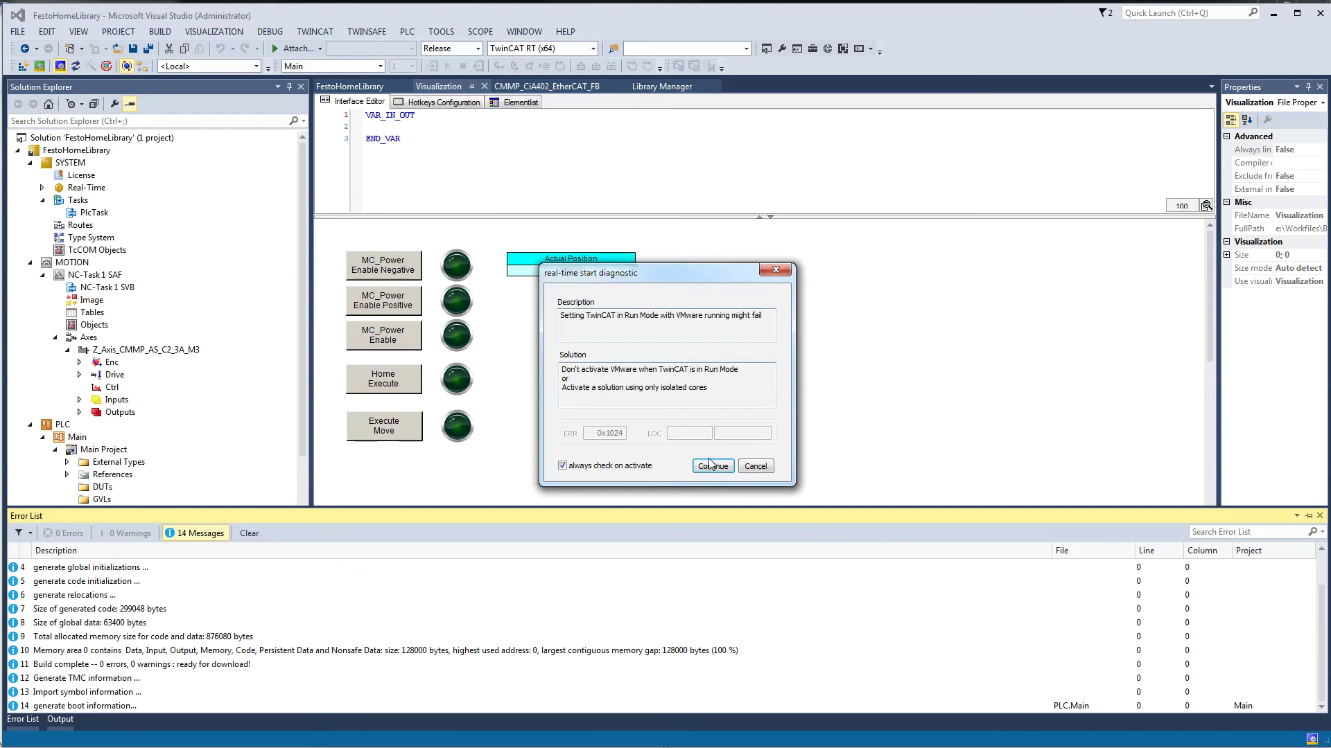
click(707, 464)
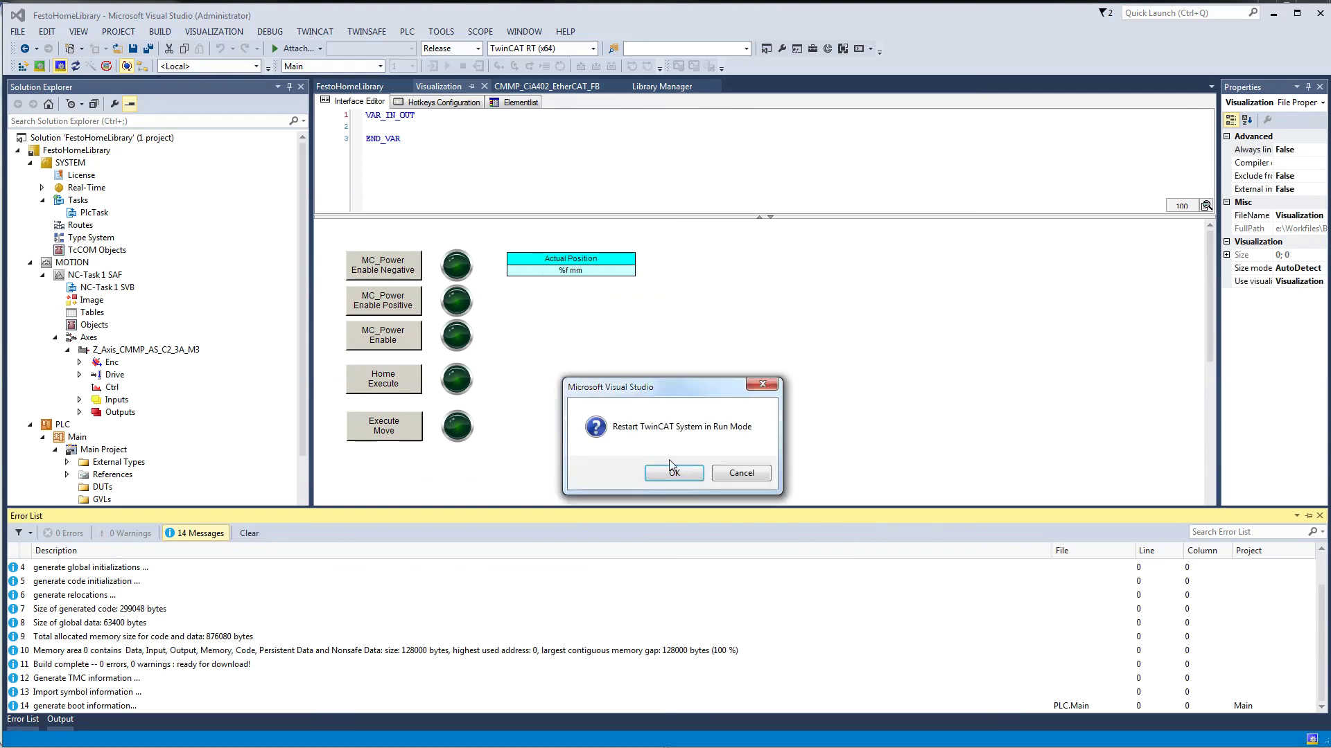
click(676, 473)
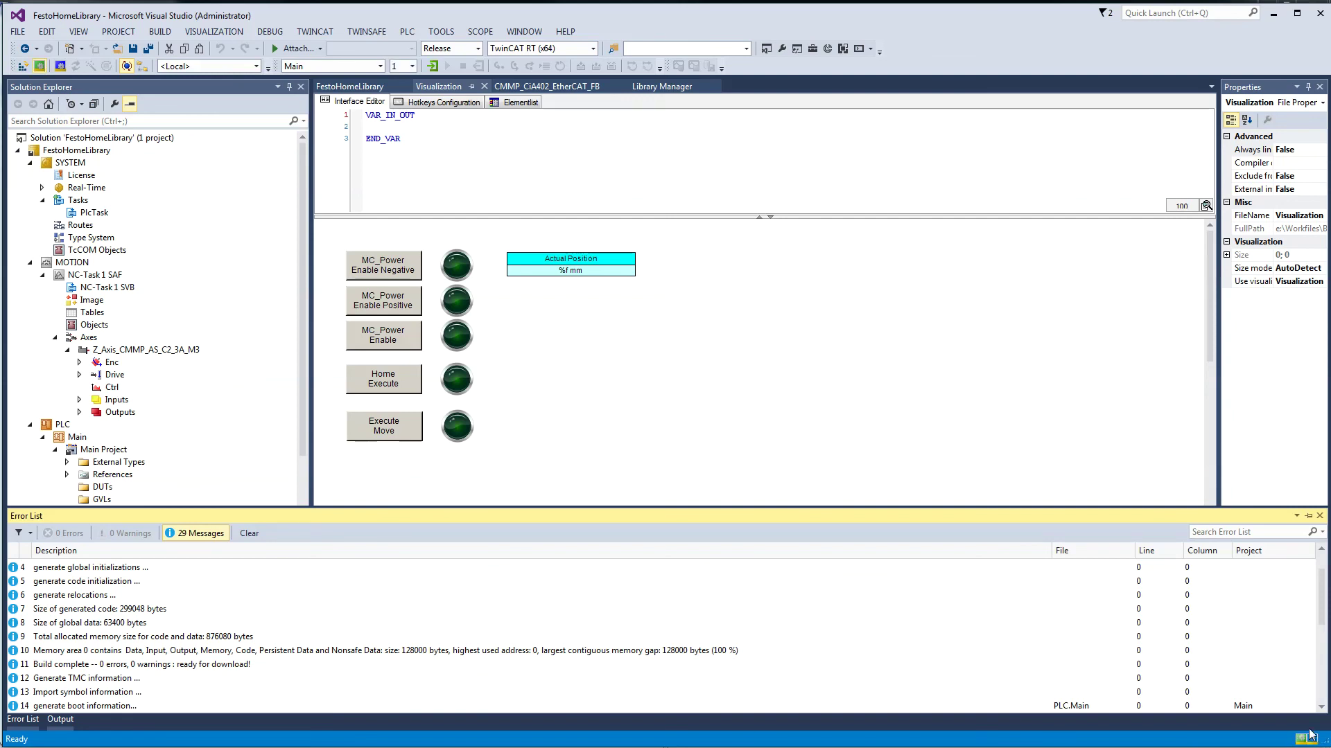
click(433, 66)
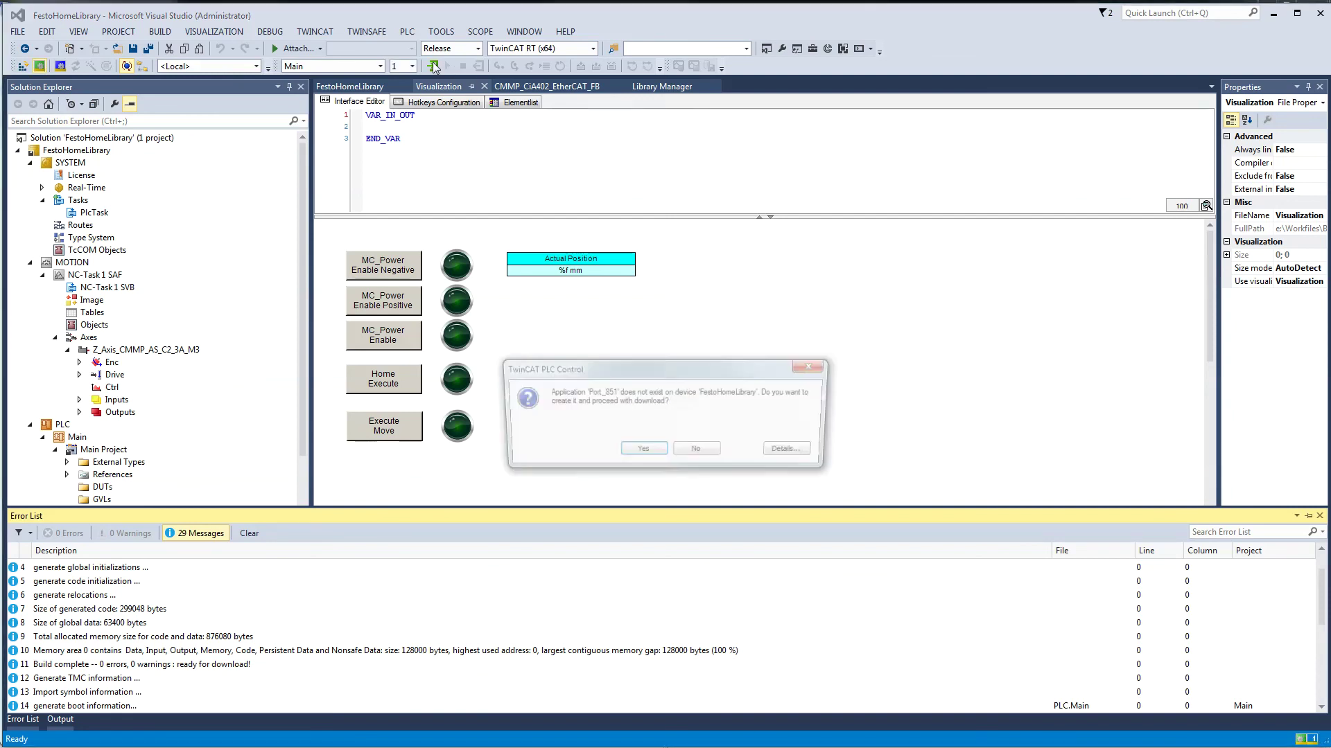
click(648, 452)
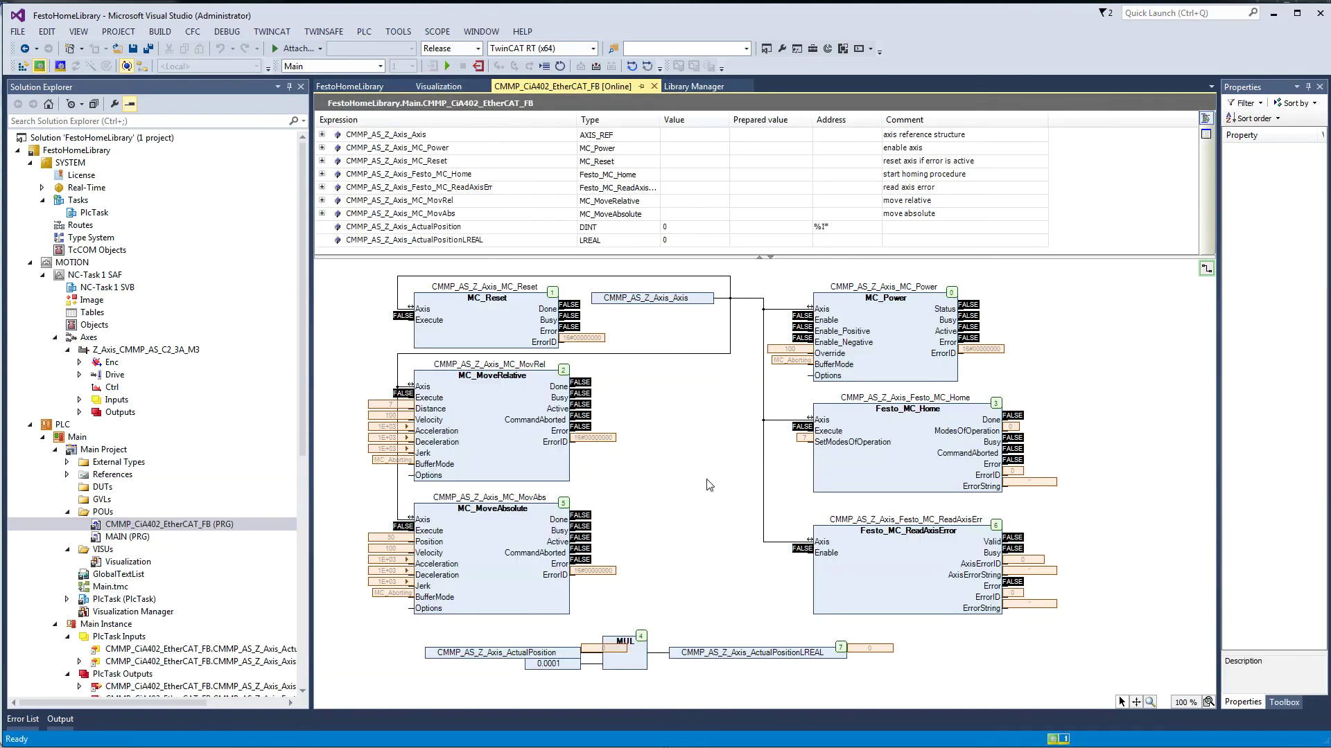
- Start the PLC and switch on MC_Power Enable Negative, Enable Positive and Enable in the Visualization
click(445, 66)
click(438, 86)
click(389, 151)
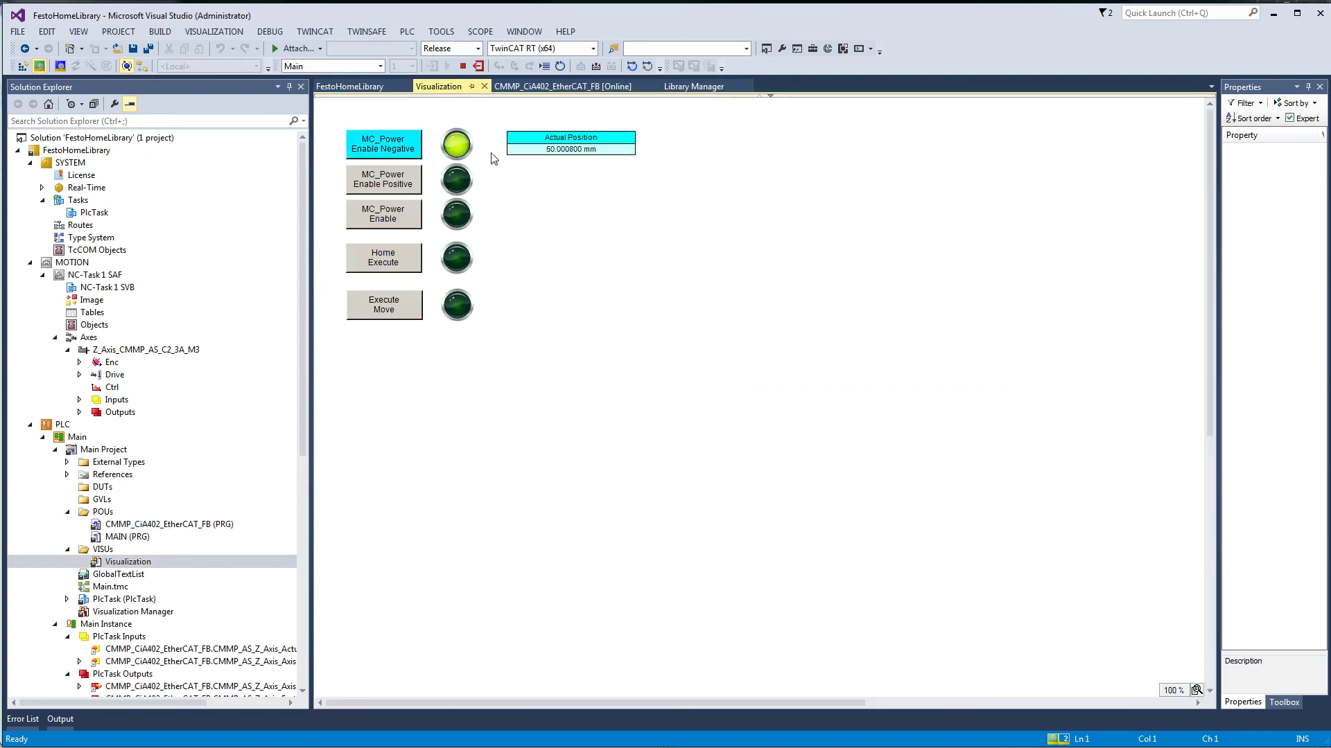
click(400, 183)
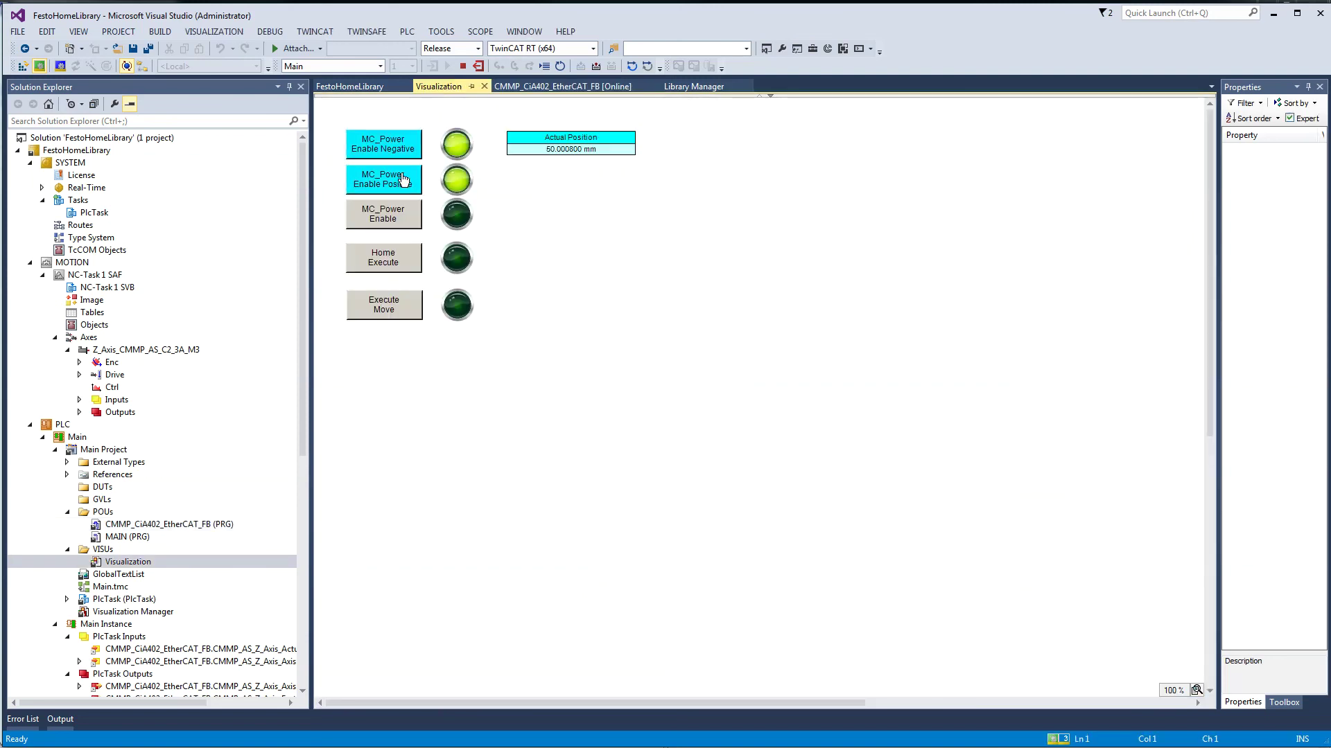
click(400, 216)
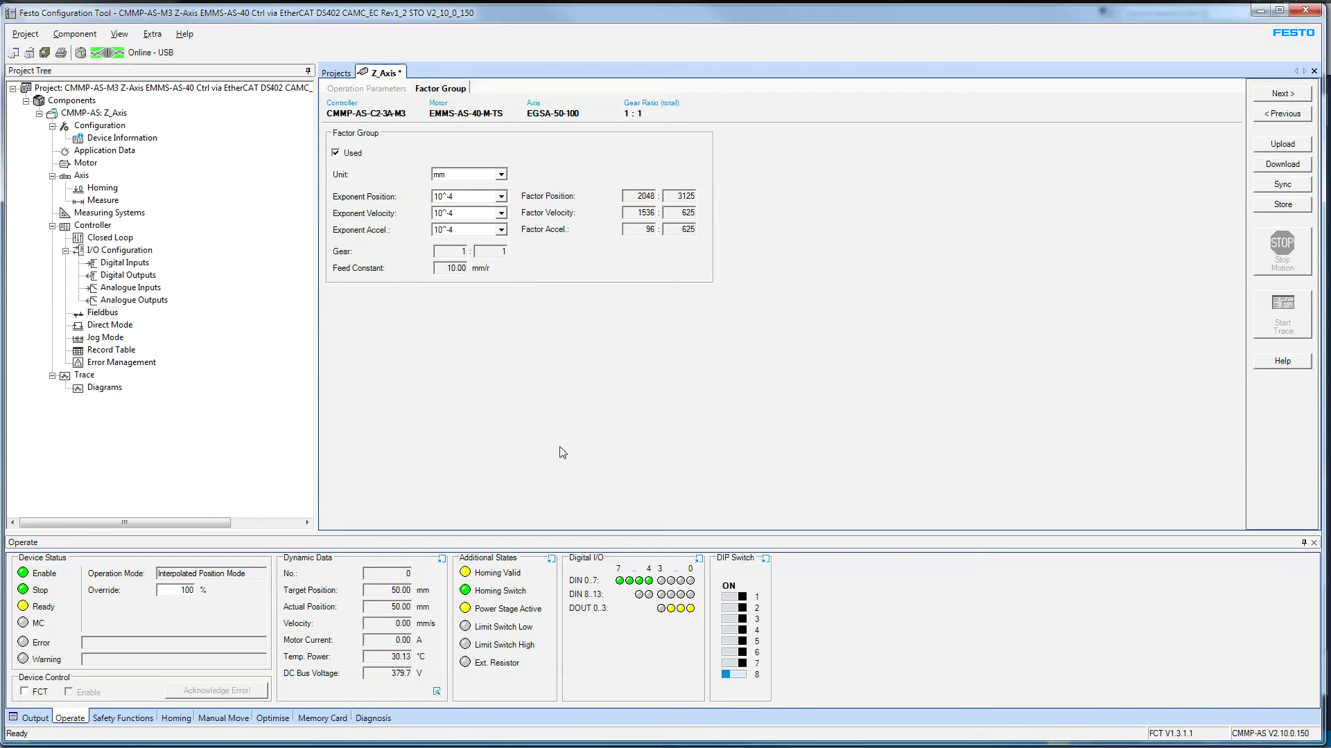
double_click(387, 591)
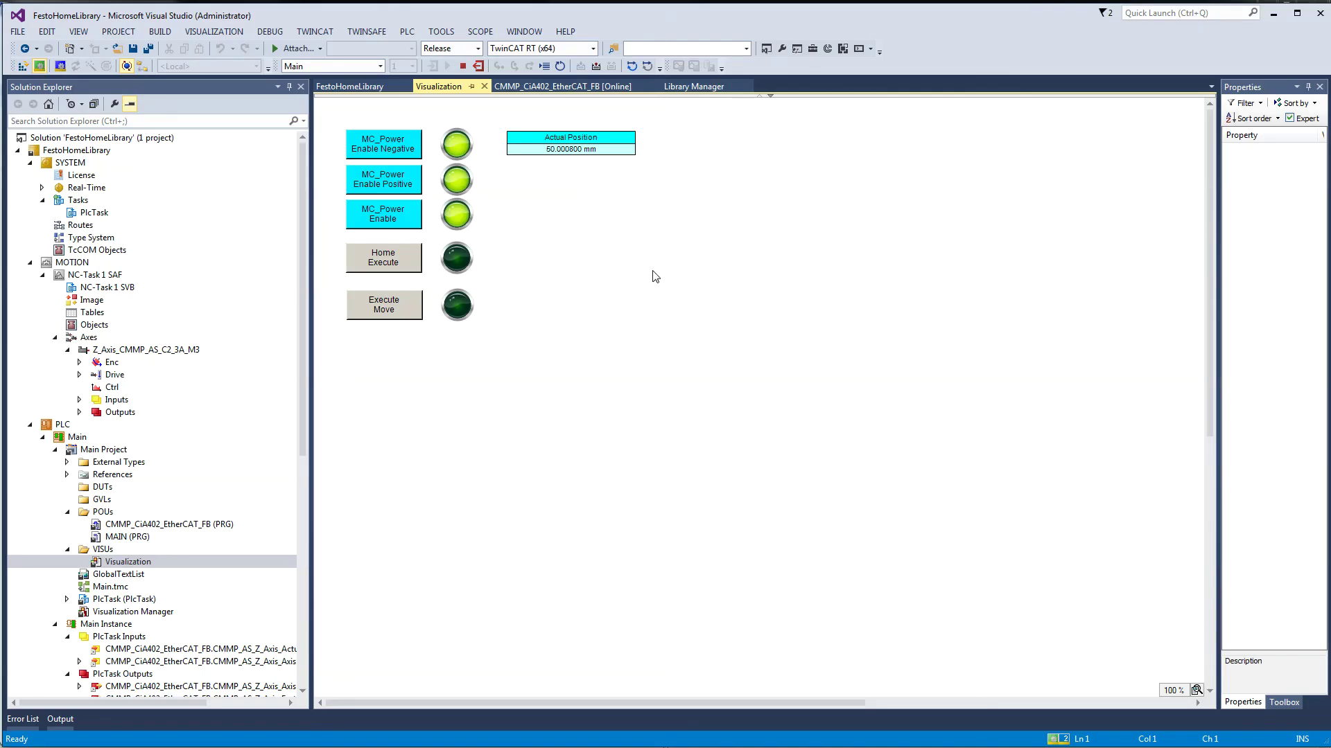
- Trigger Home Execute and confirm the Festo_MC_Home Done output in the online CFC program
click(403, 263)
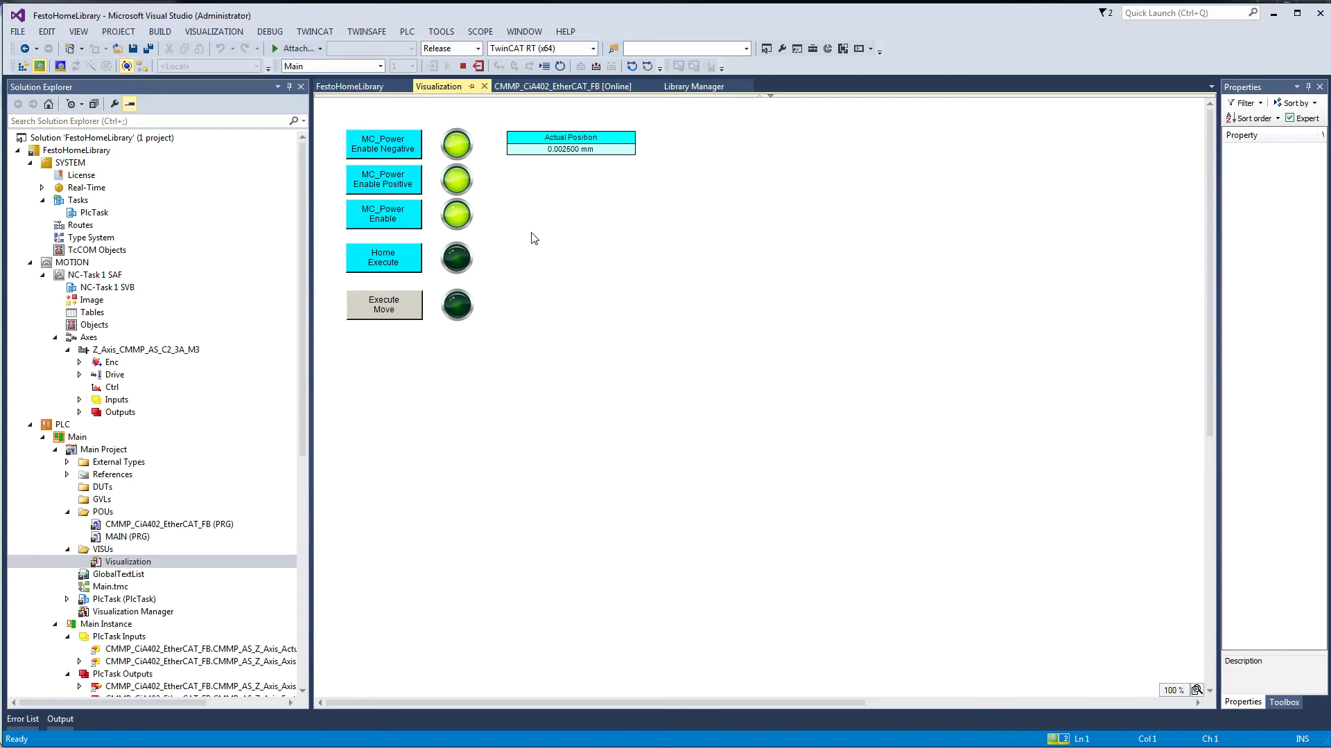
click(461, 259)
click(561, 86)
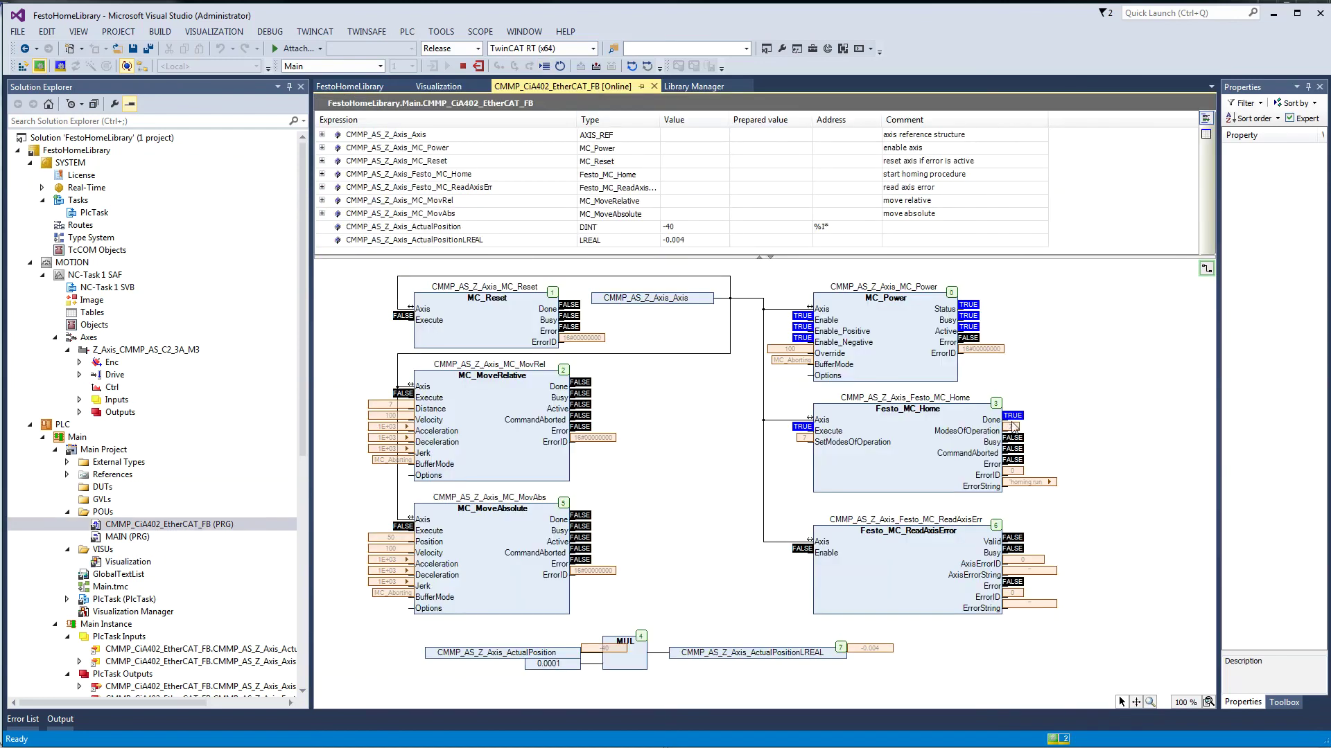
click(1014, 417)
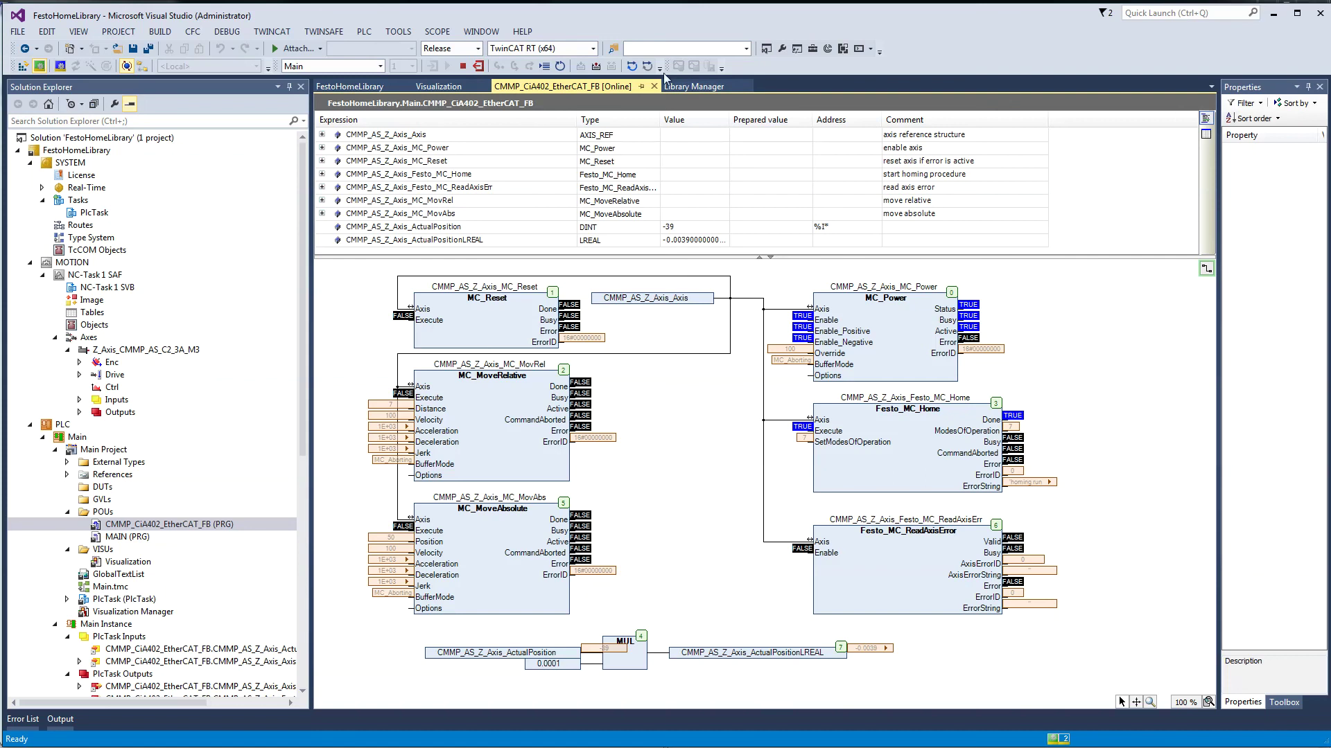
- Release Home Execute, recheck the online values, then run Execute Move to the 50 mm position
click(438, 86)
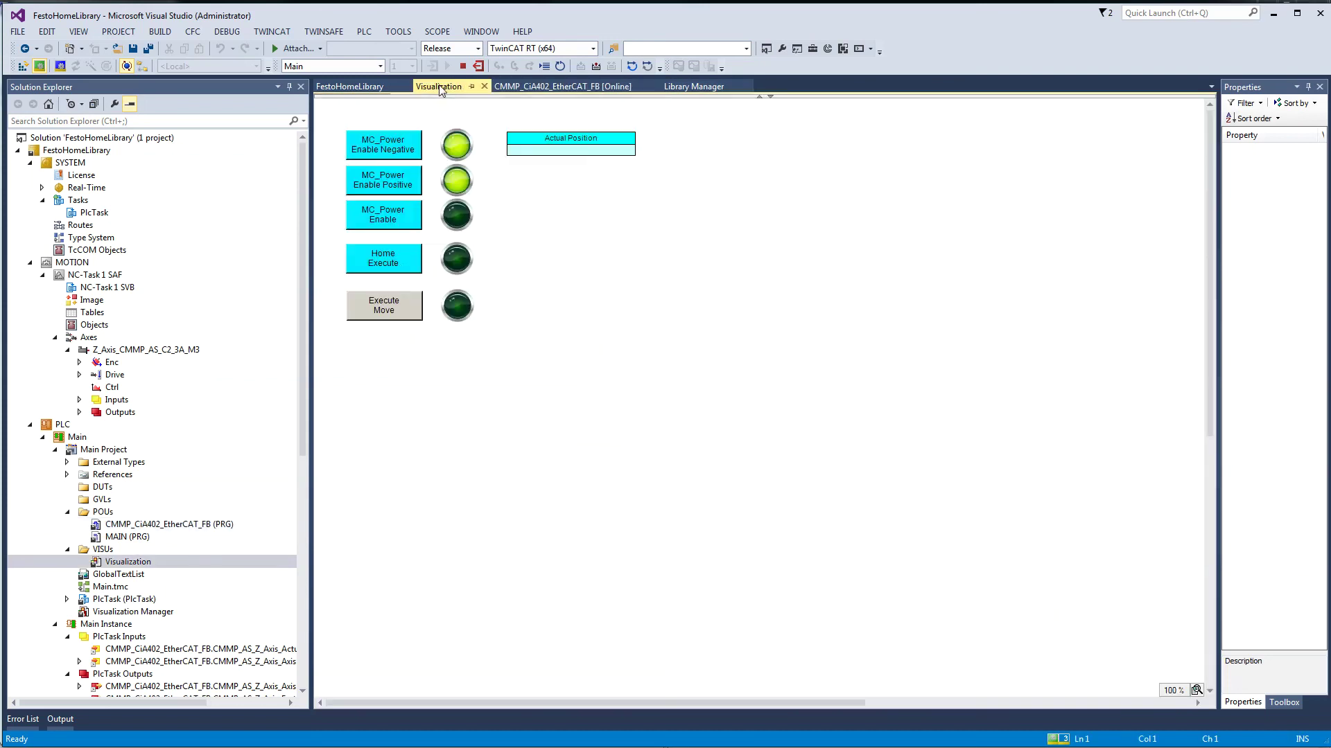
click(395, 266)
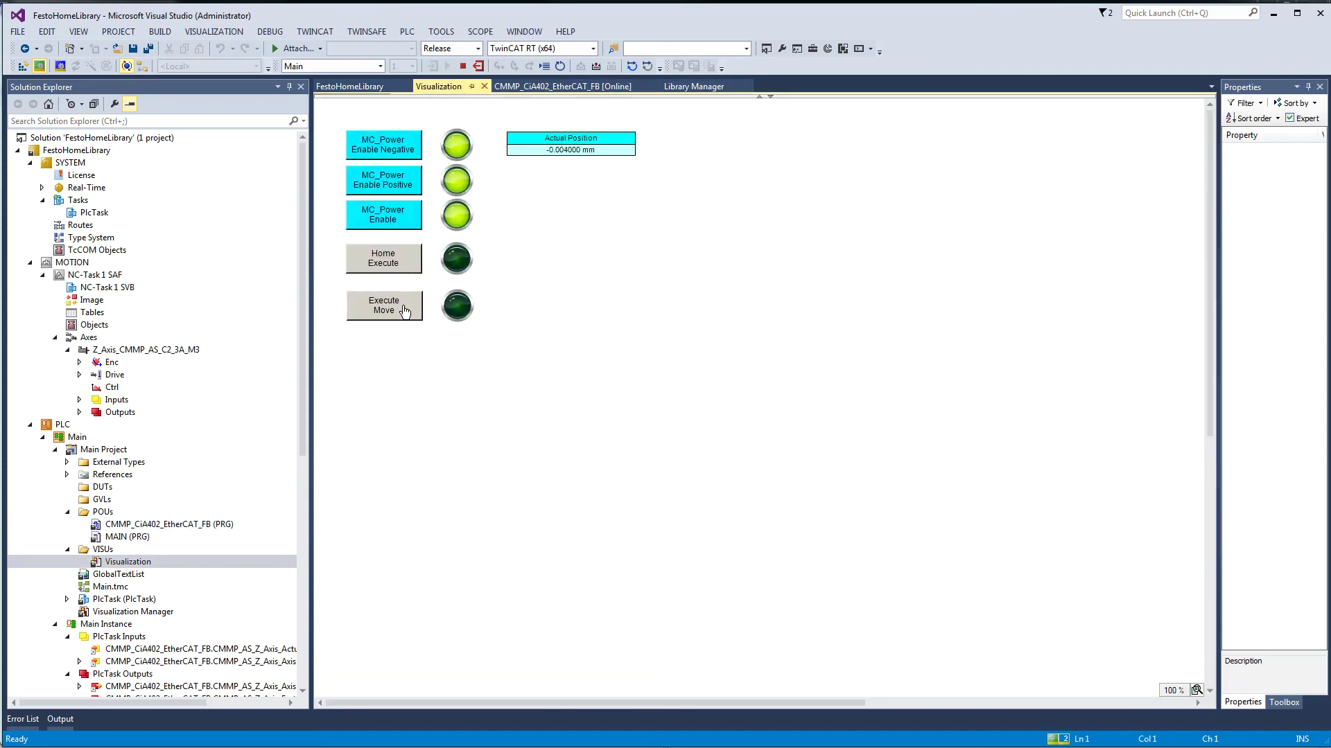
click(542, 87)
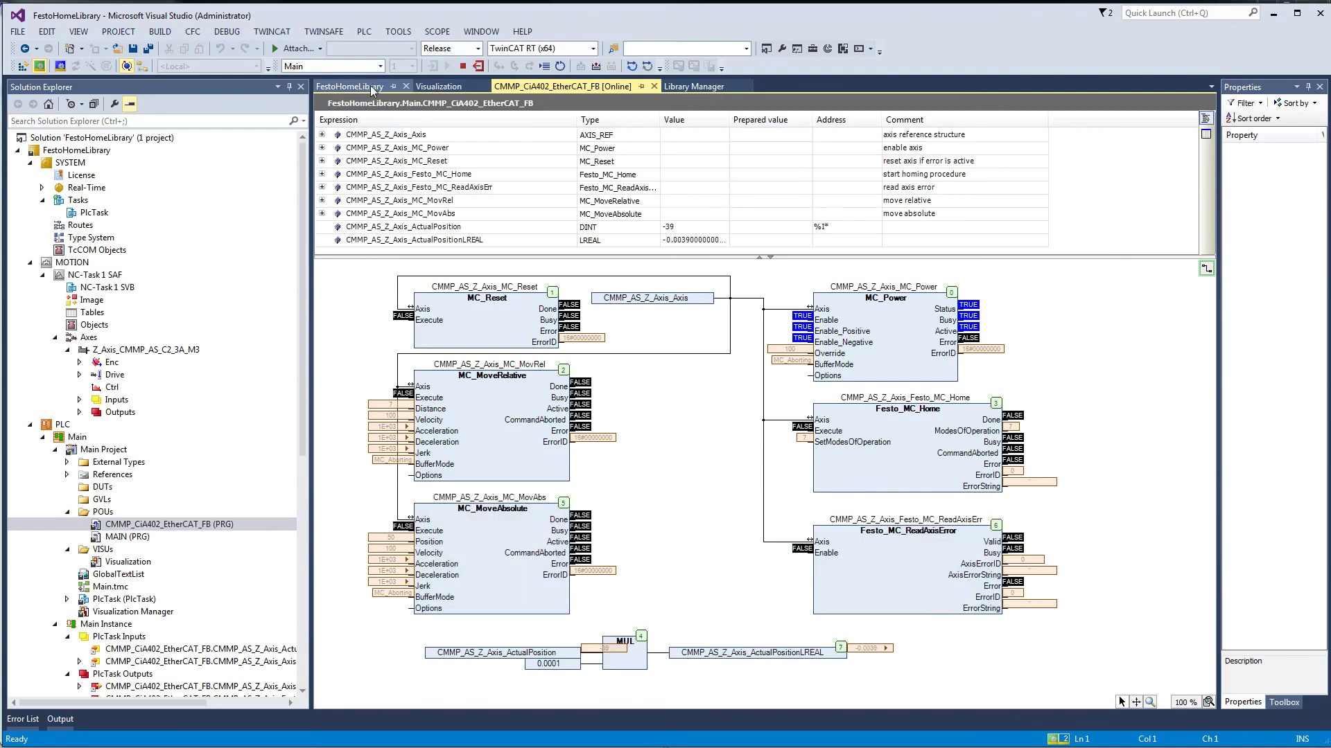
click(438, 87)
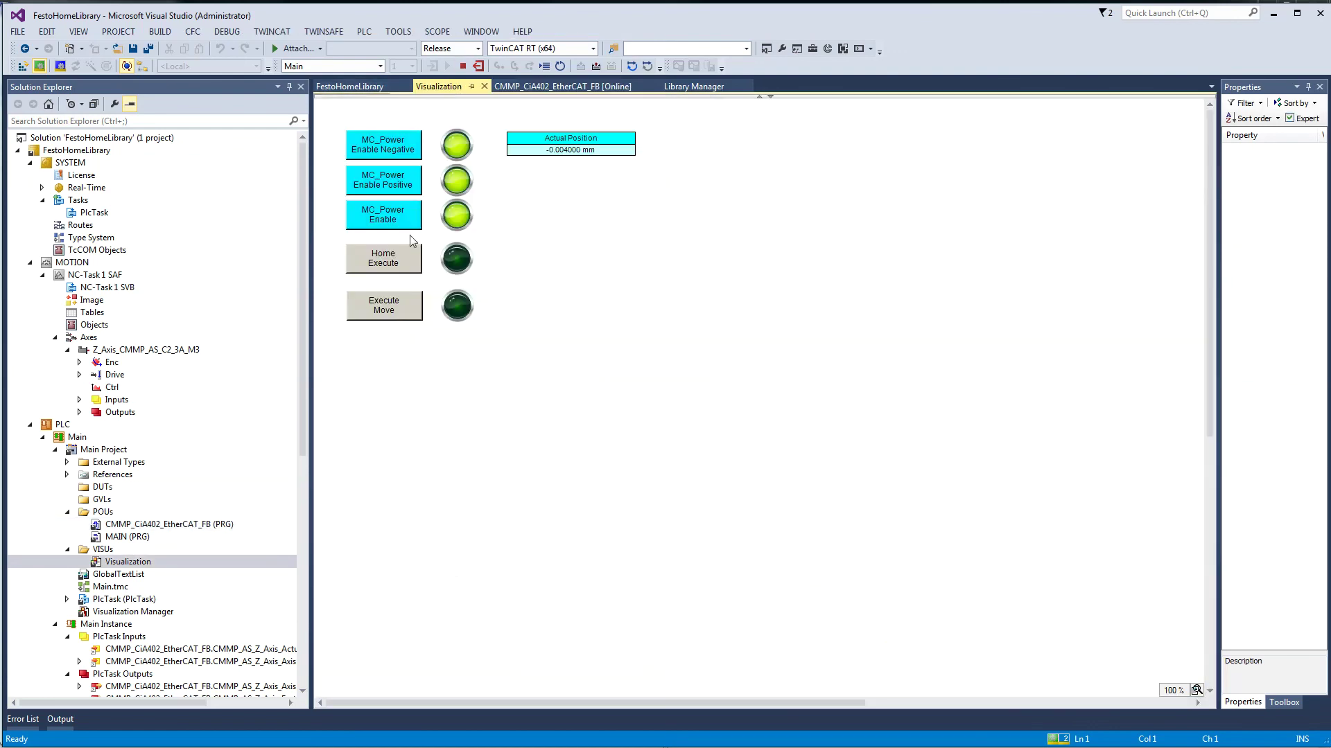
click(378, 310)
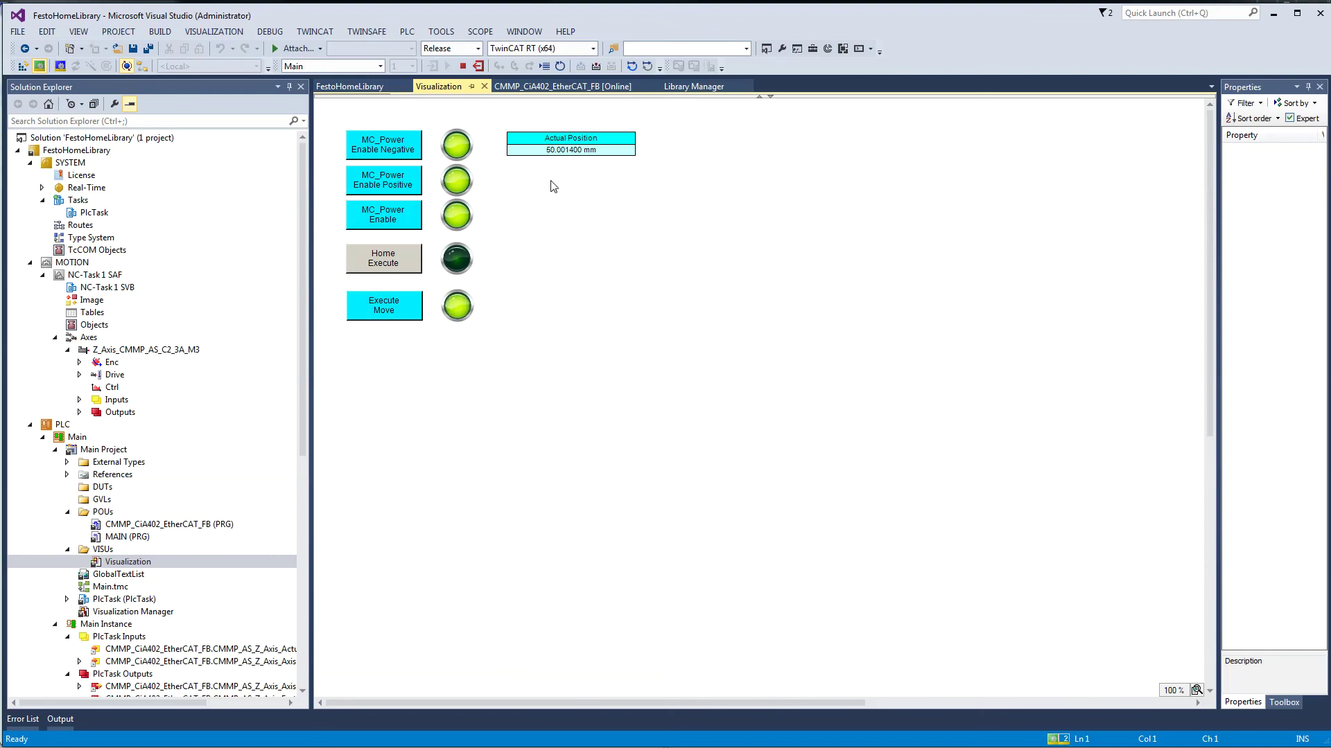